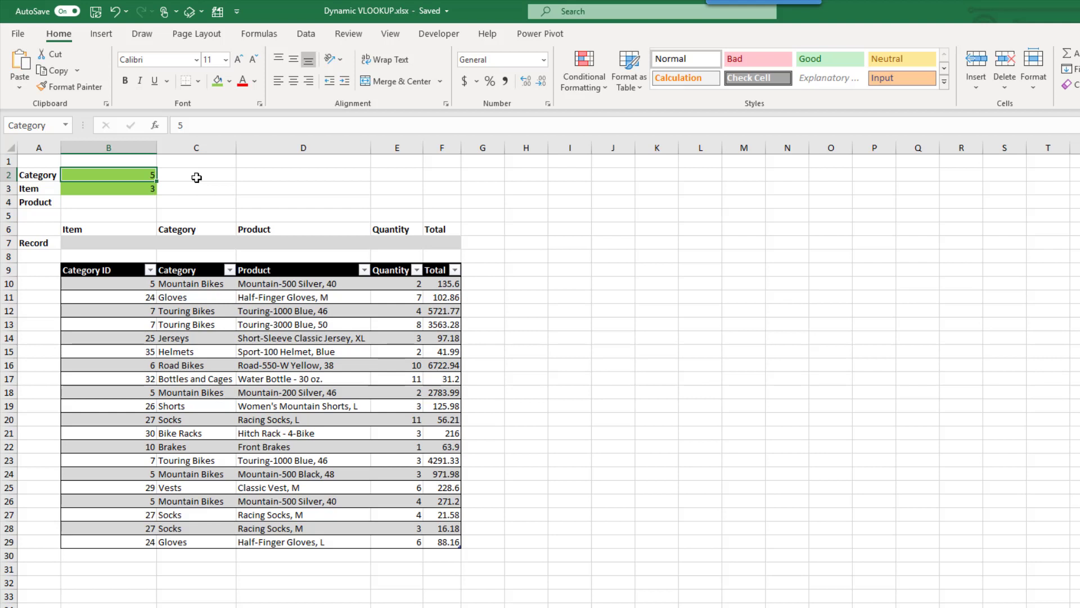
Inspect the Category ID 7 orders in rows 12, 13 and 23 and select the Touring Bikes record B12:D12
left_click(196, 177)
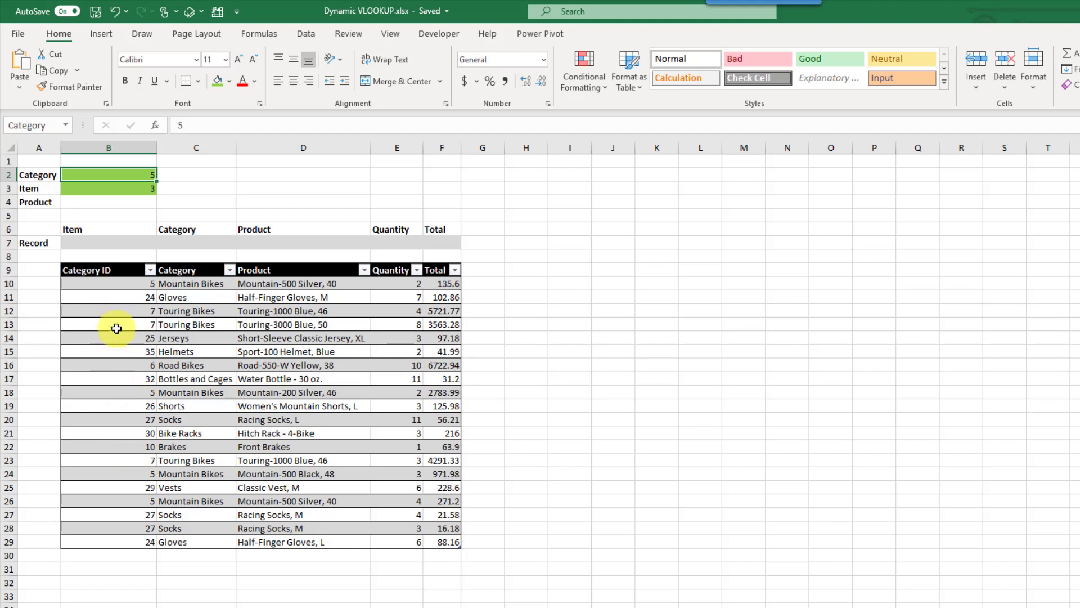
left_click(116, 309)
left_click(115, 323)
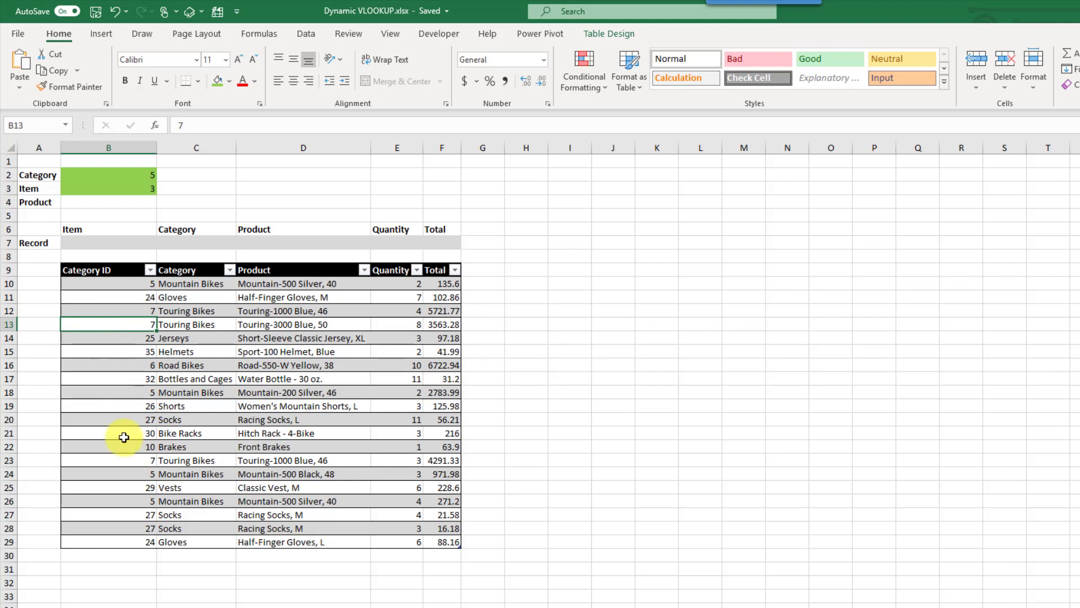
left_click(121, 465)
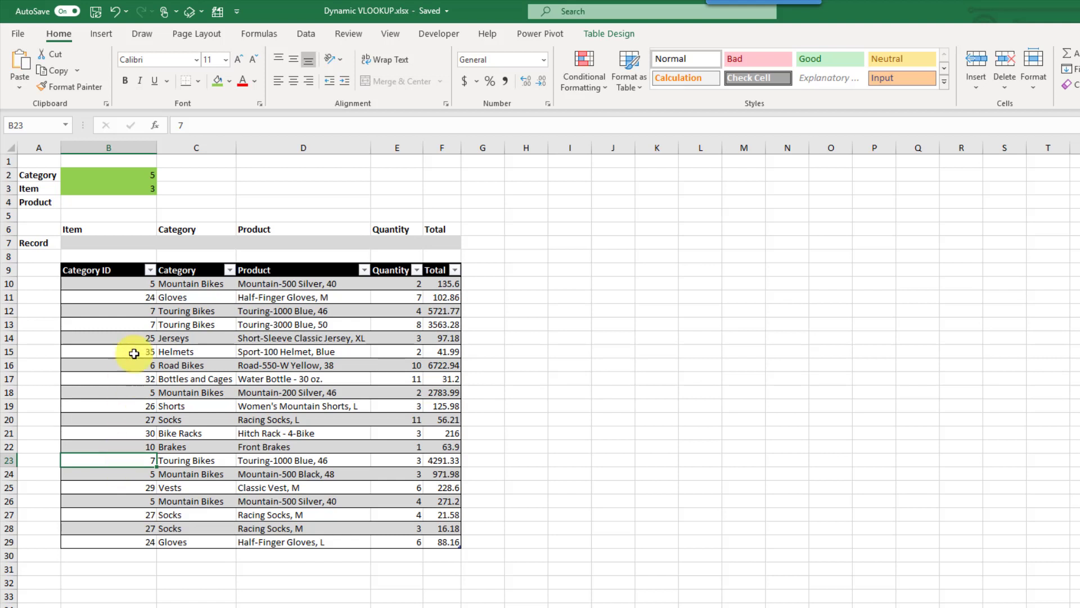
left_click(259, 311)
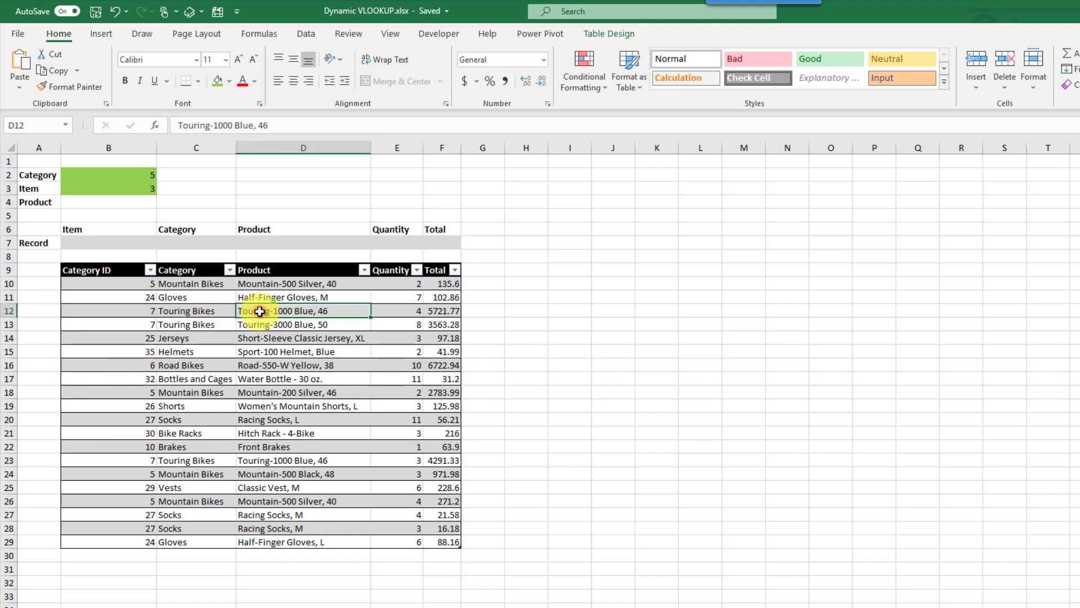
left_click(121, 313)
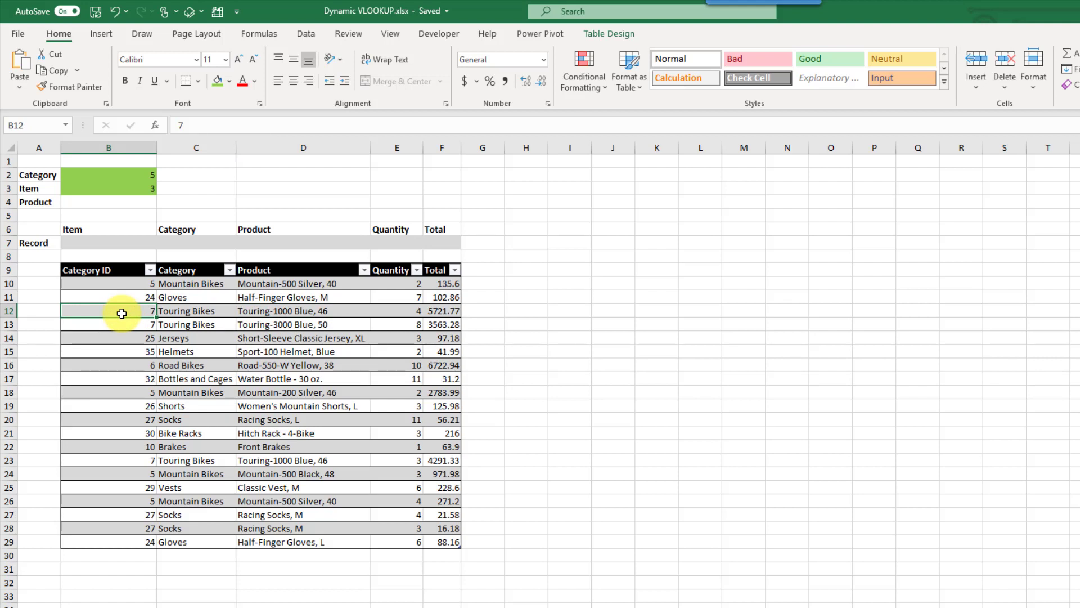
left_click_drag(122, 314, 331, 311)
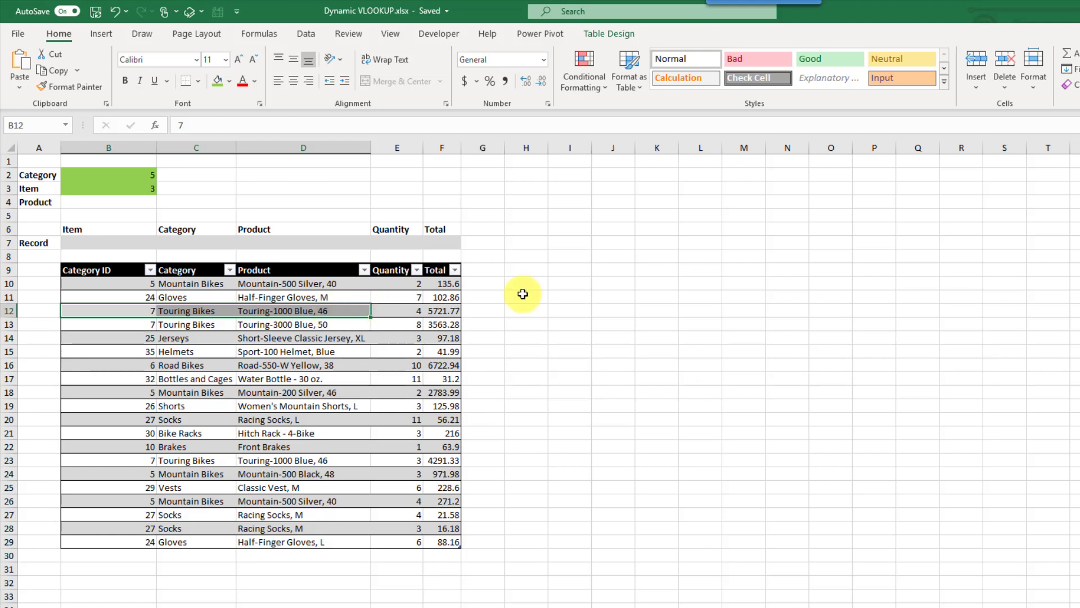
Enter =IF(Orders[Category ID]=Category,1,0) in H10 to spill 1 for matching rows, 0 otherwise
left_click(541, 284)
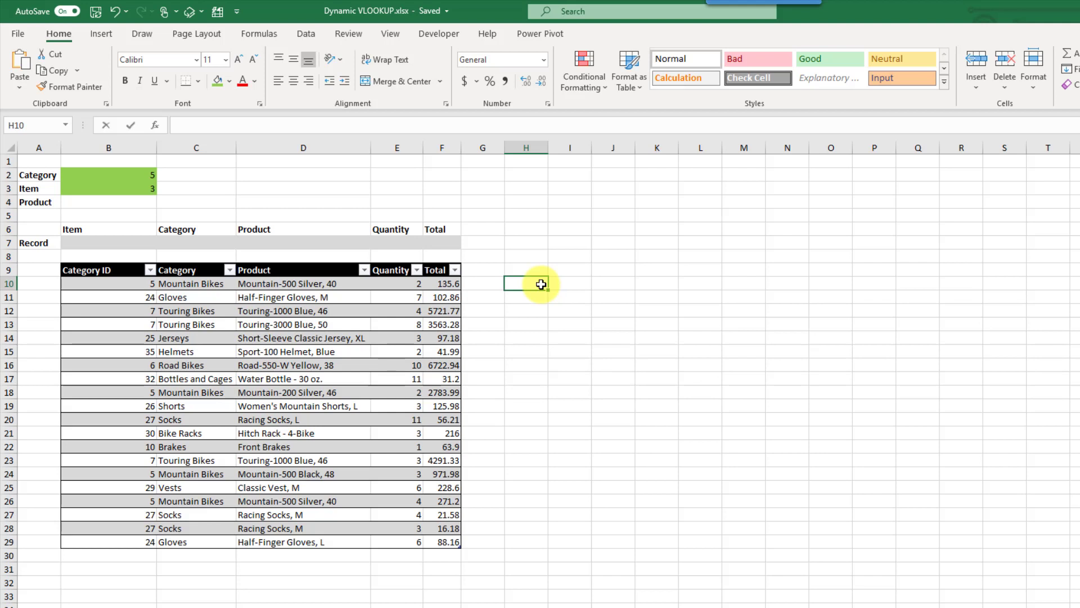
type("=IF(")
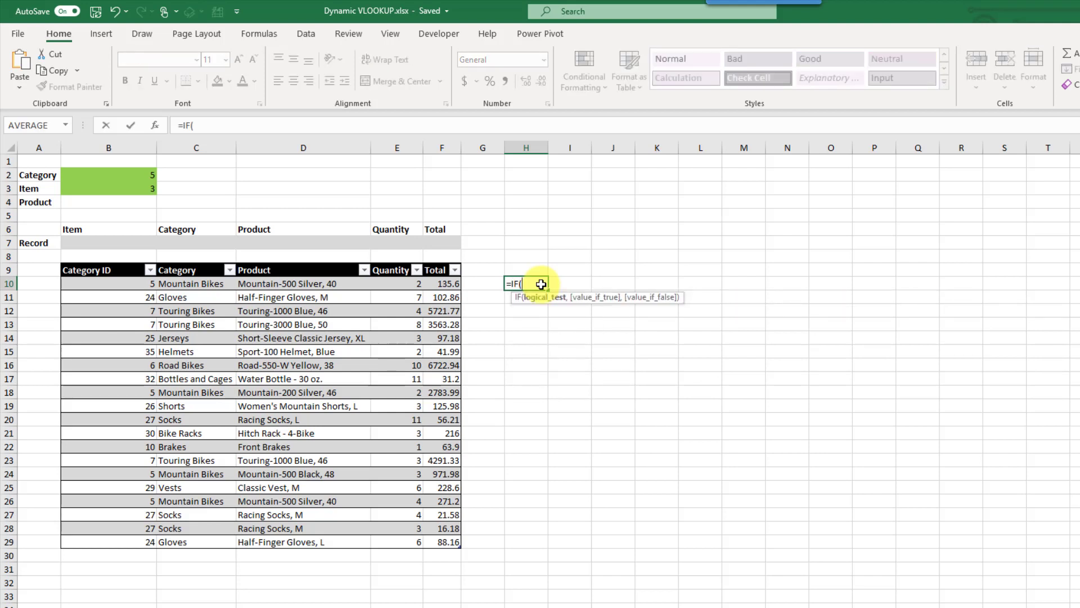
left_click(121, 283)
left_click_drag(120, 328, 121, 535)
type("=")
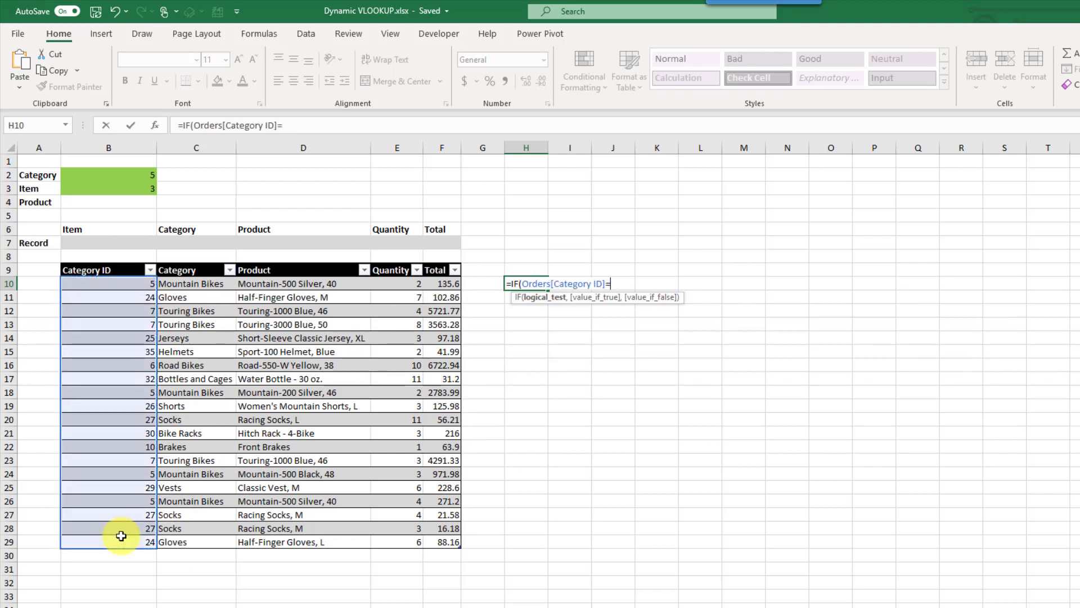
left_click(113, 176)
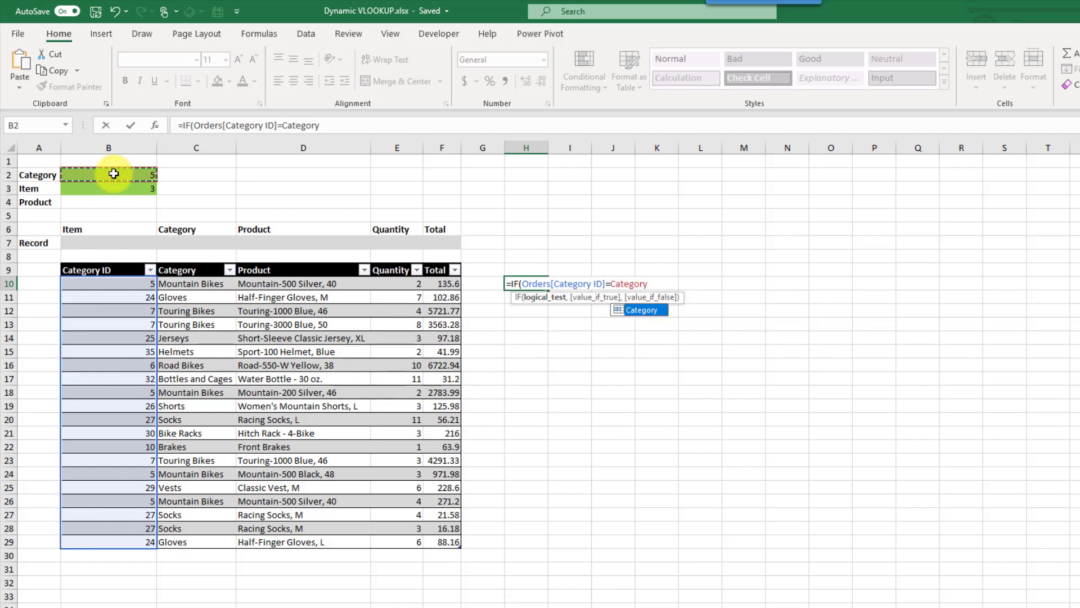
type(",1,0")
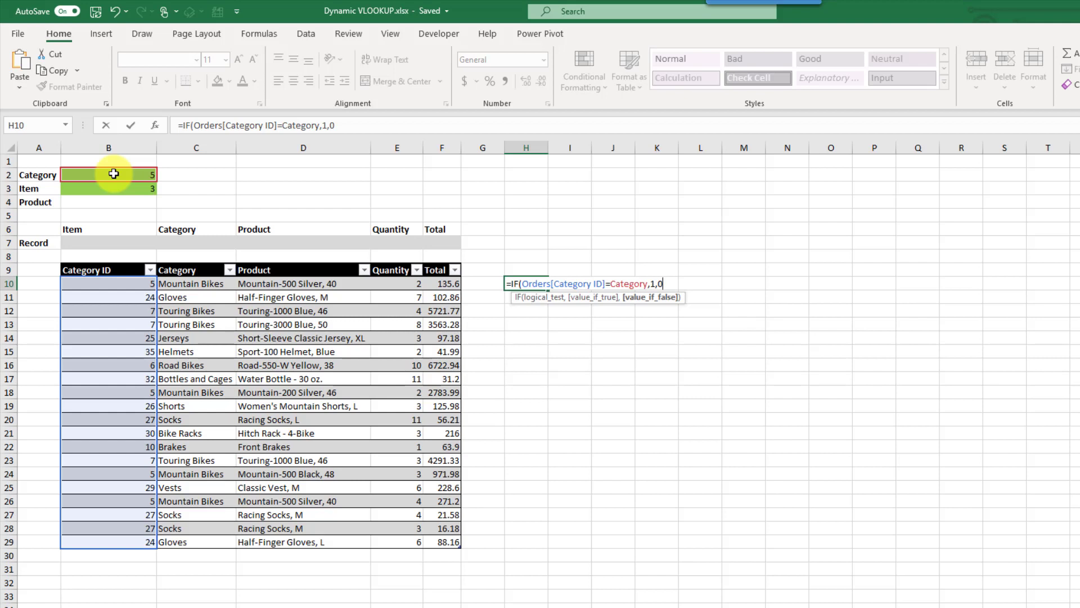
type(")")
key("Return")
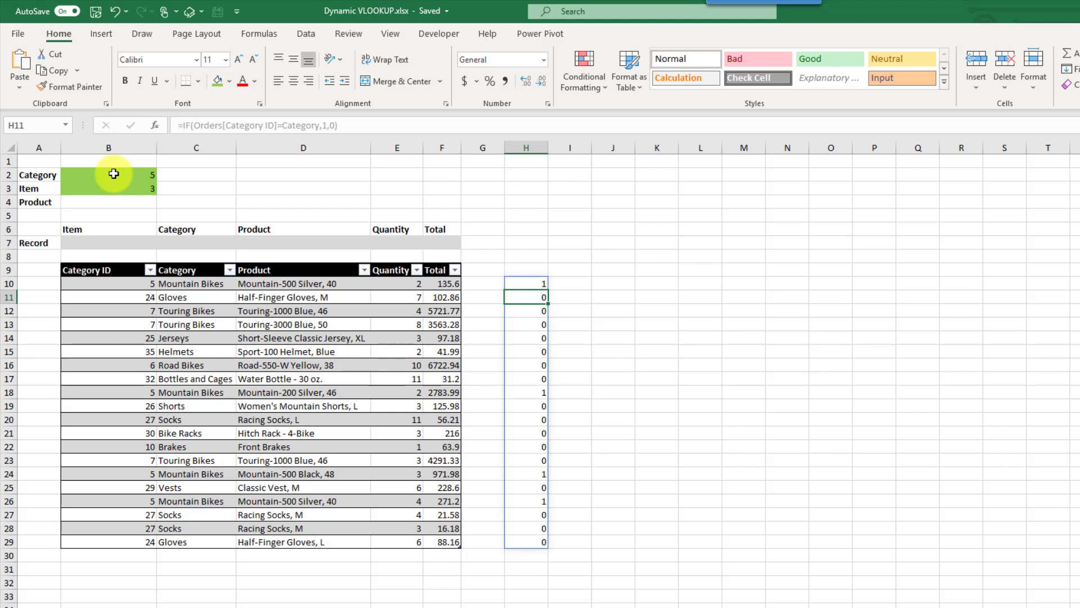
left_click(523, 285)
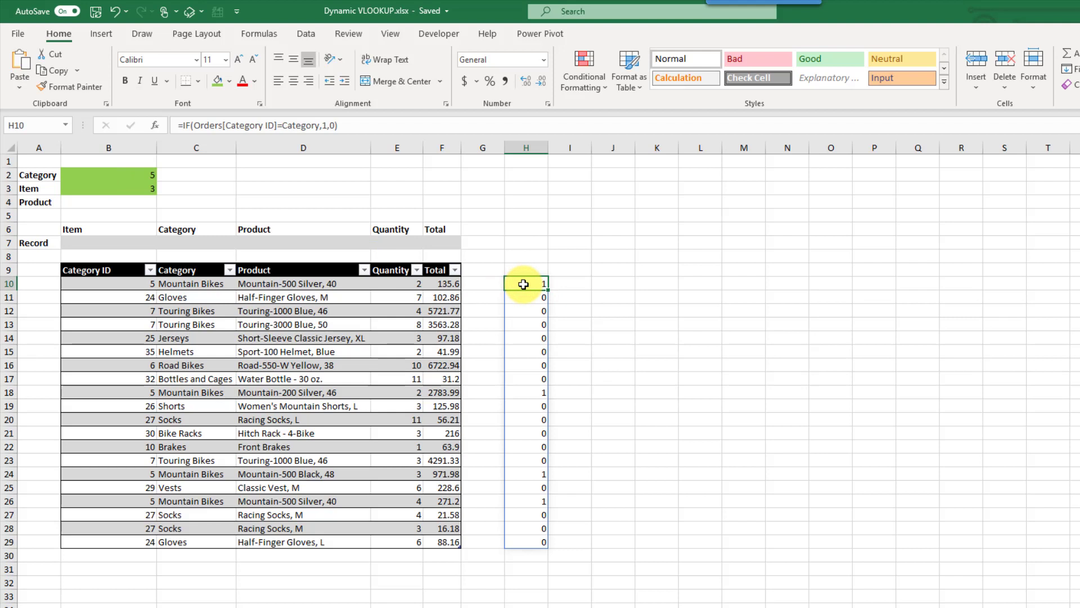
left_click(532, 392)
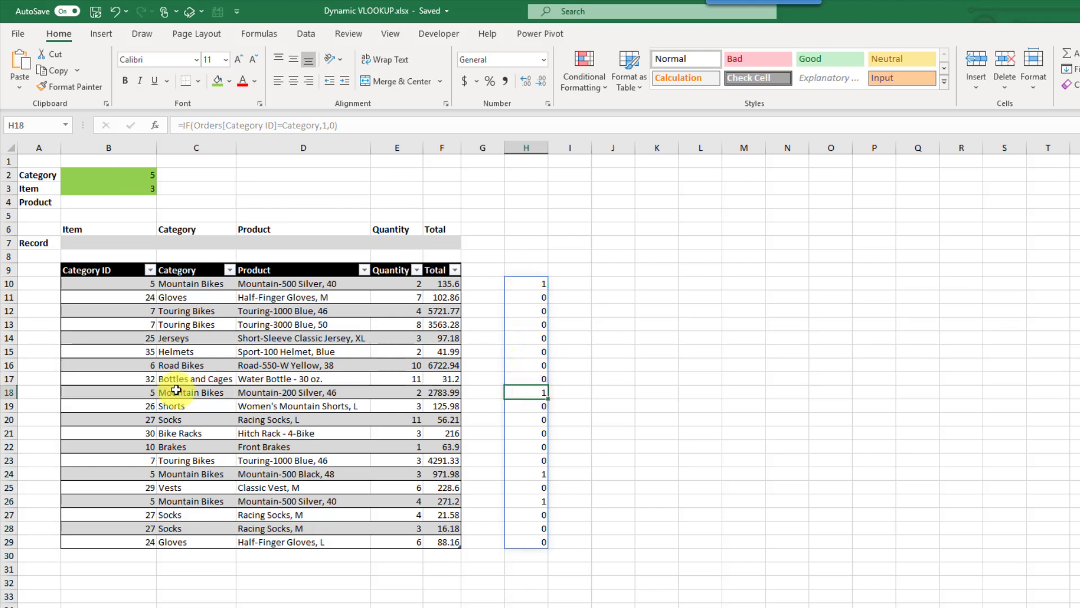
left_click(532, 475)
left_click(531, 501)
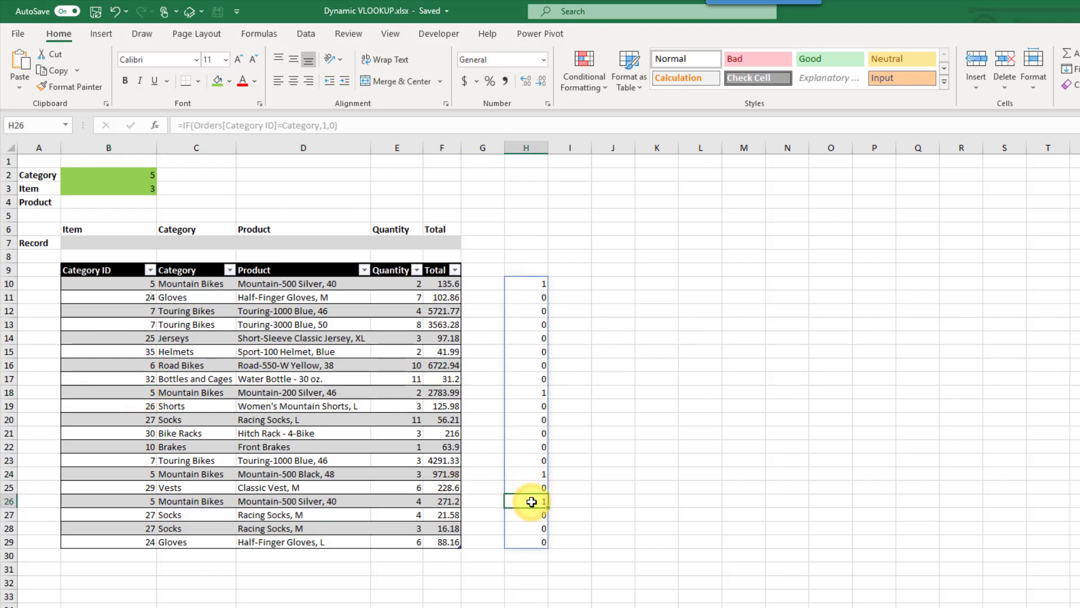
left_click(536, 282)
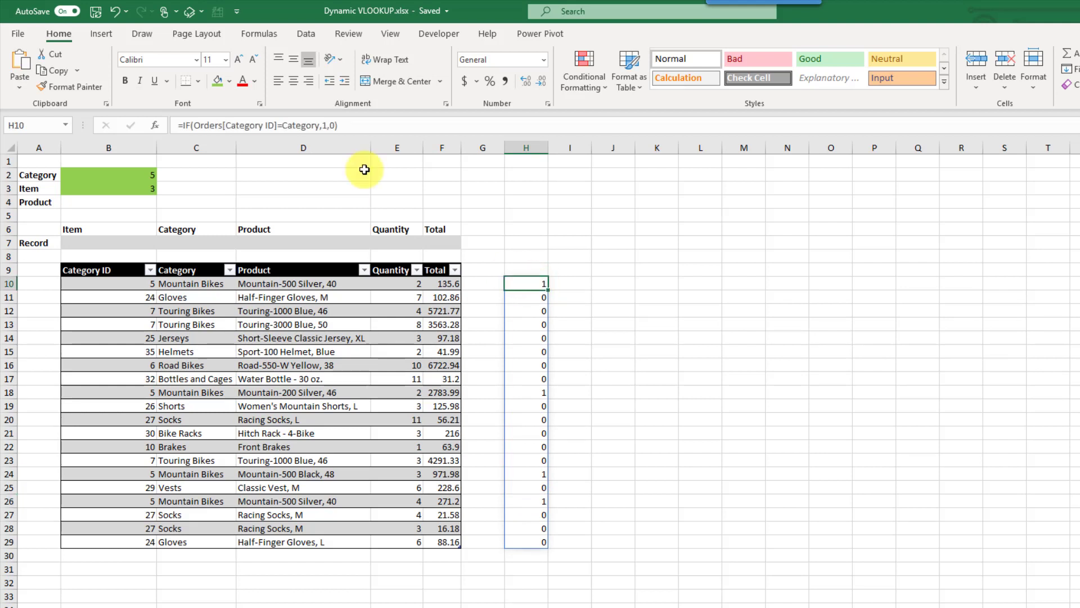
left_click(325, 124)
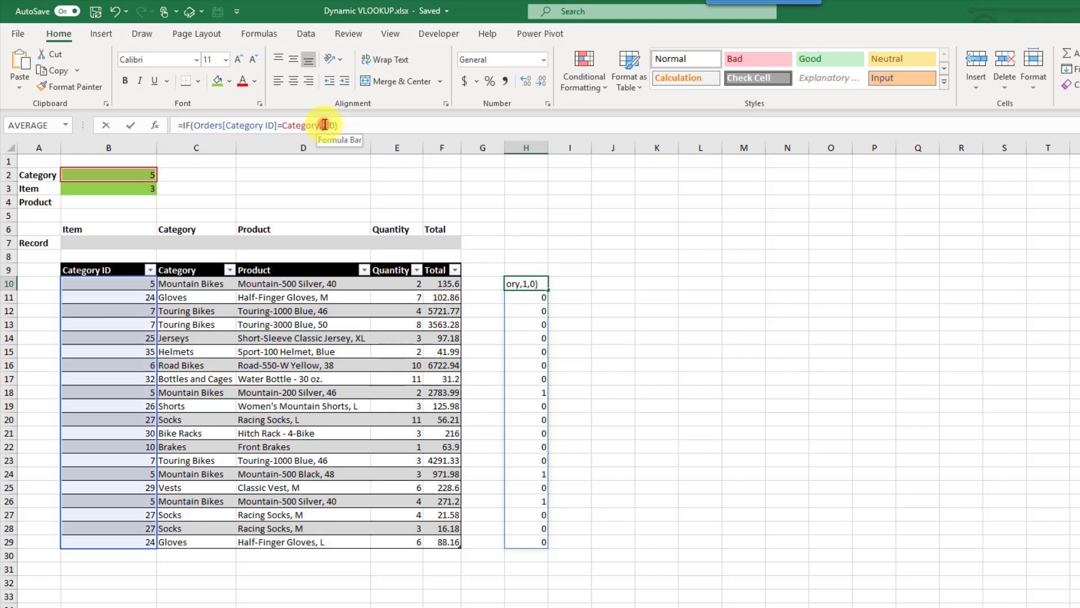
Replace the IF's matching-row 1 with SEQUENCE(20,1,1,1) so matches show positions 1, 9, 15, 17
double_click(325, 124)
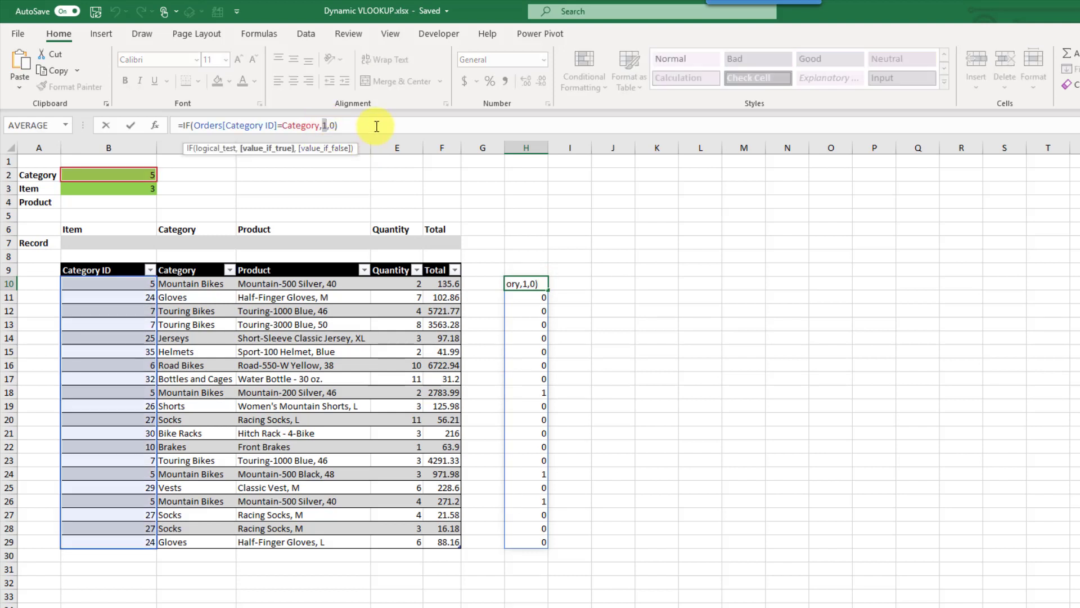
type("sque")
key("BackSpace")
key("BackSpace")
key("BackSpace")
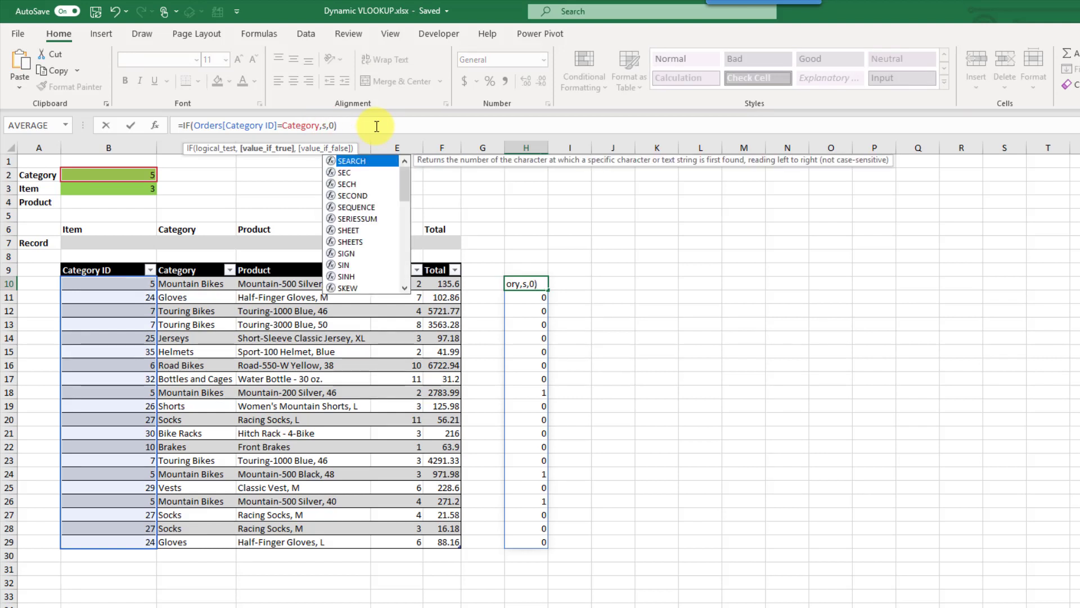
type("e")
key("Down")
key("Down")
key("Down")
key("Down")
key("Tab")
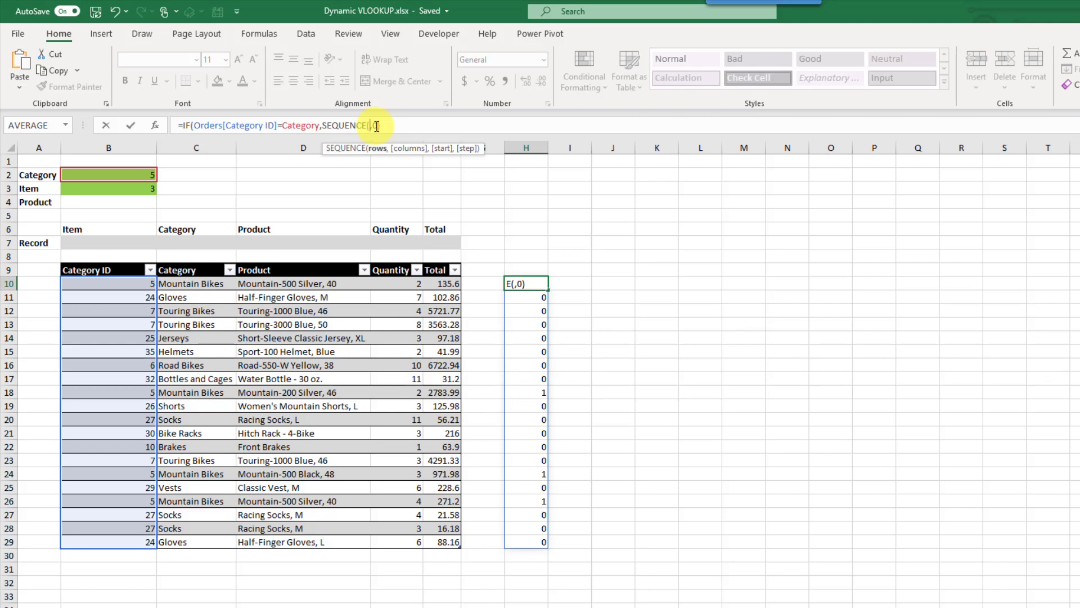
type("20,1")
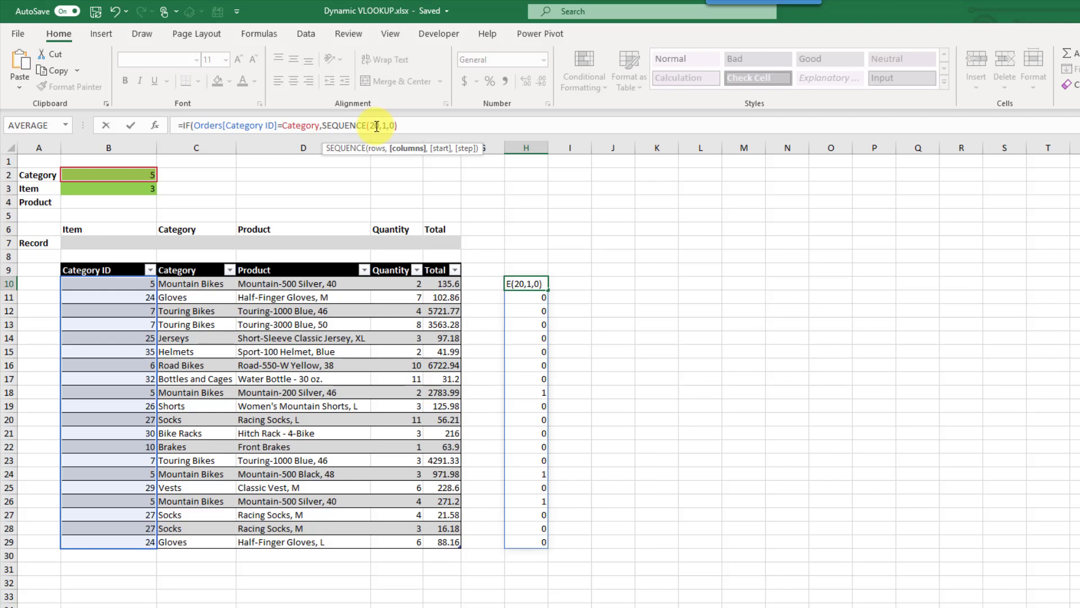
type(",1")
type(",")
type("1),")
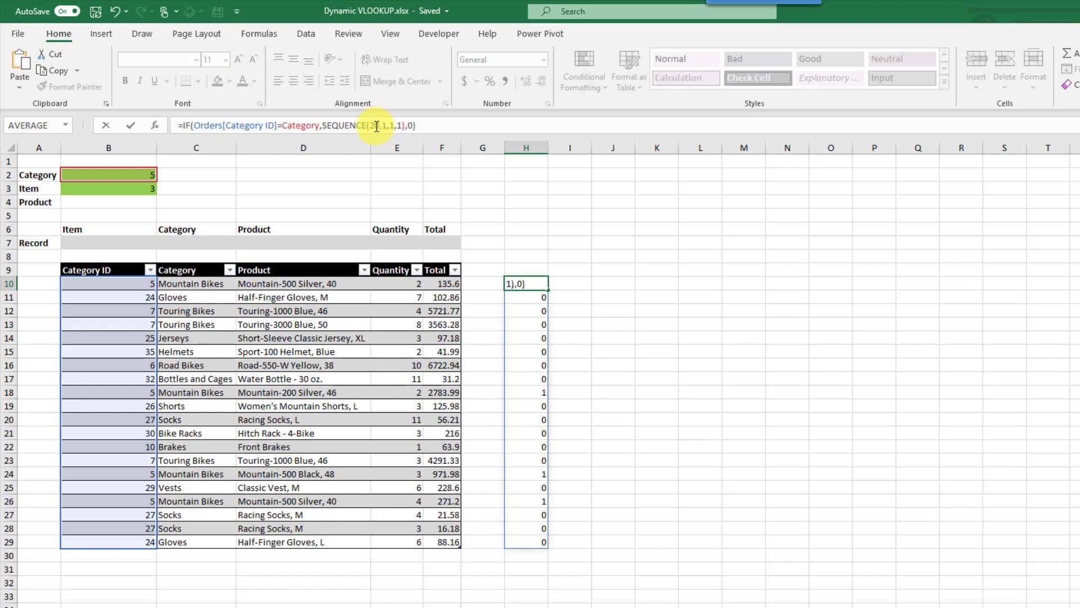
key("Return")
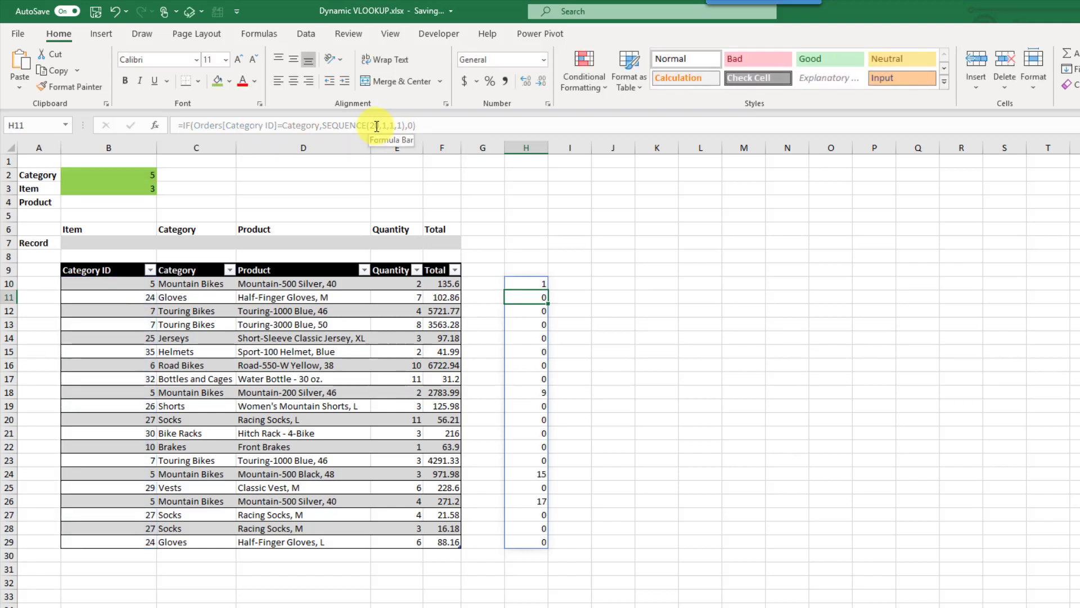
left_click(524, 282)
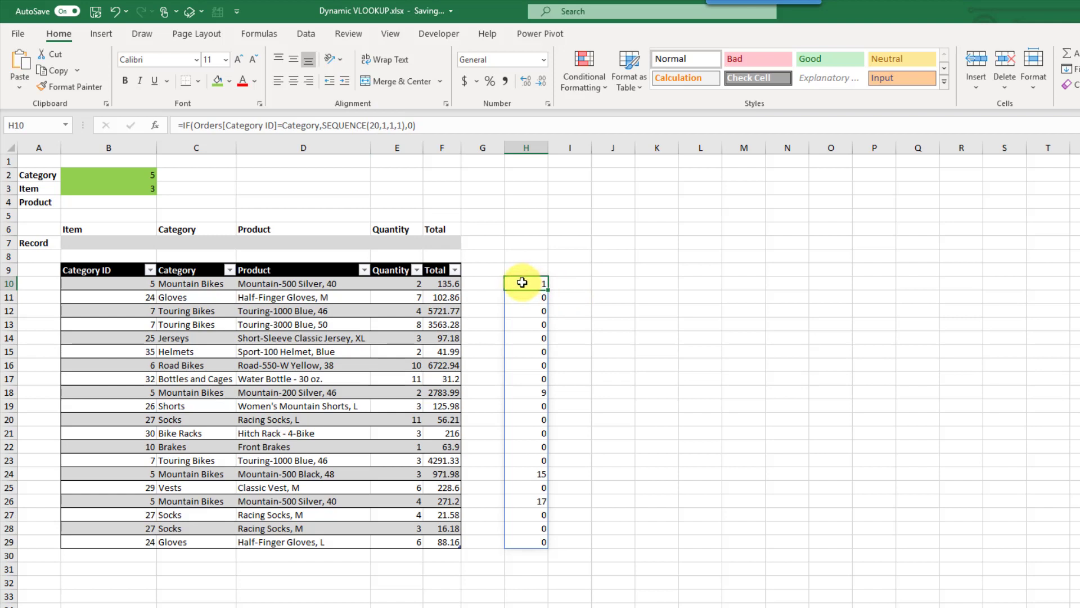
left_click(522, 297)
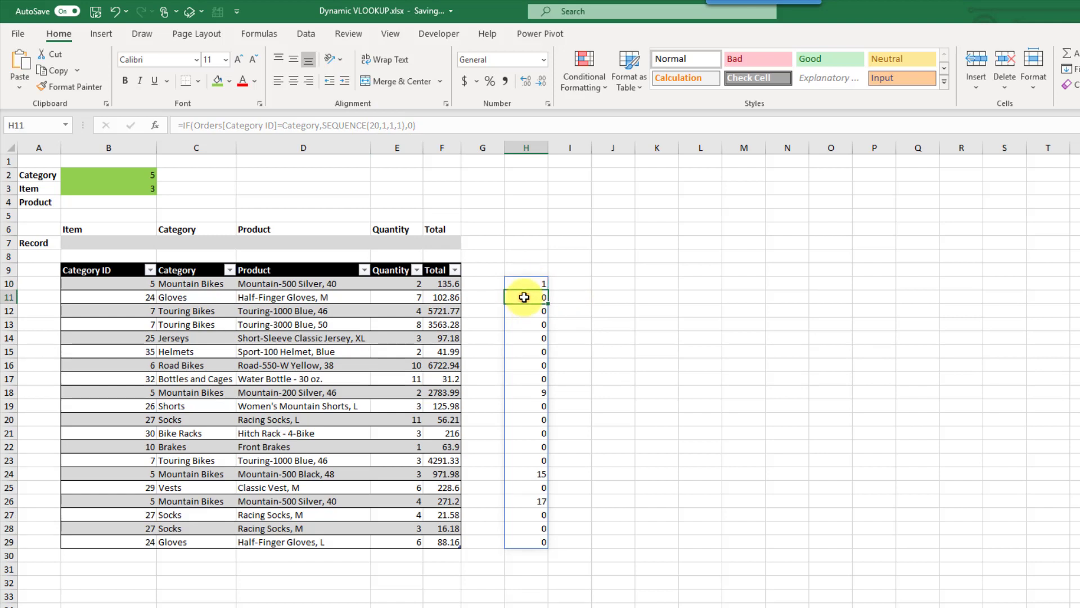
left_click(525, 310)
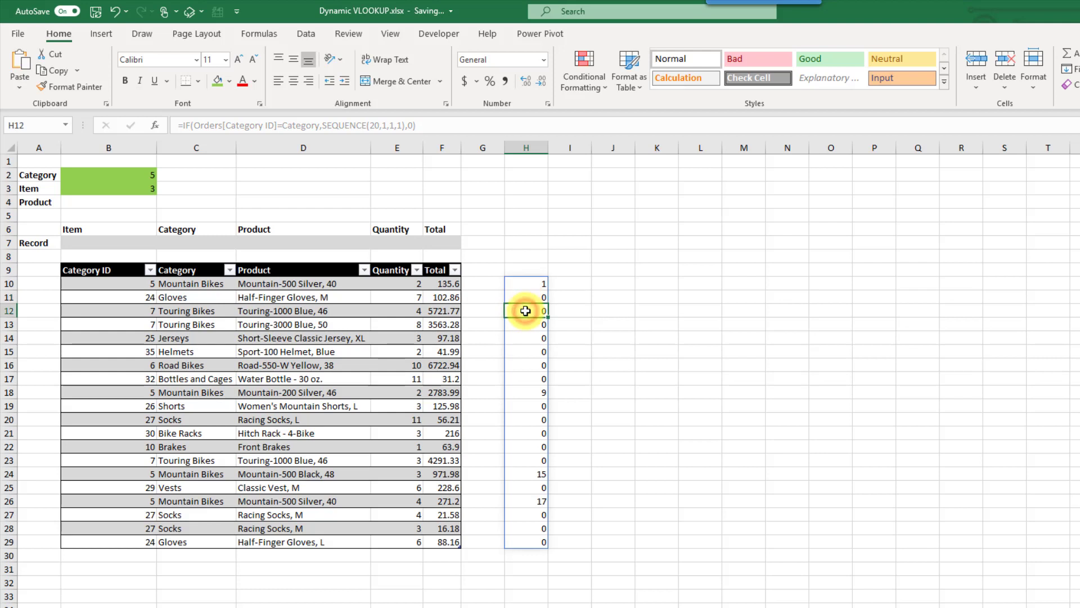
left_click(526, 324)
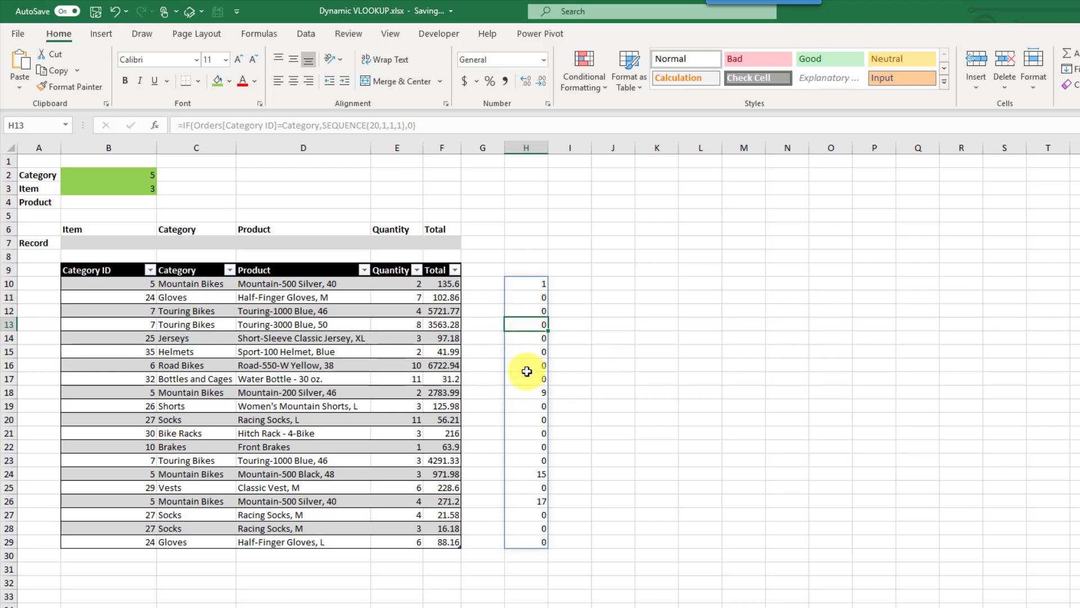
left_click(527, 391)
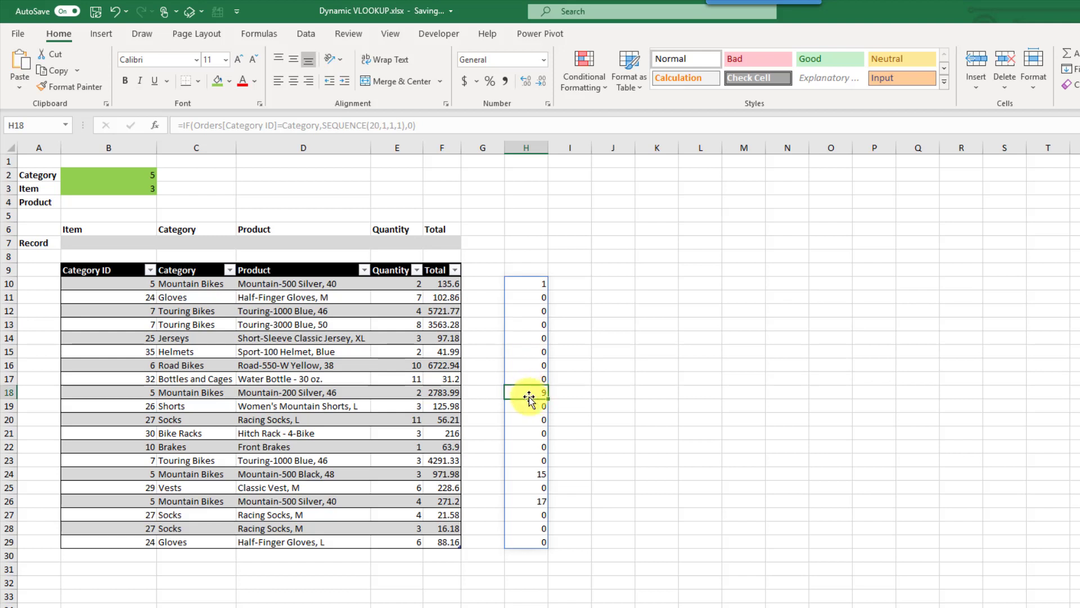
left_click(523, 473)
left_click(524, 502)
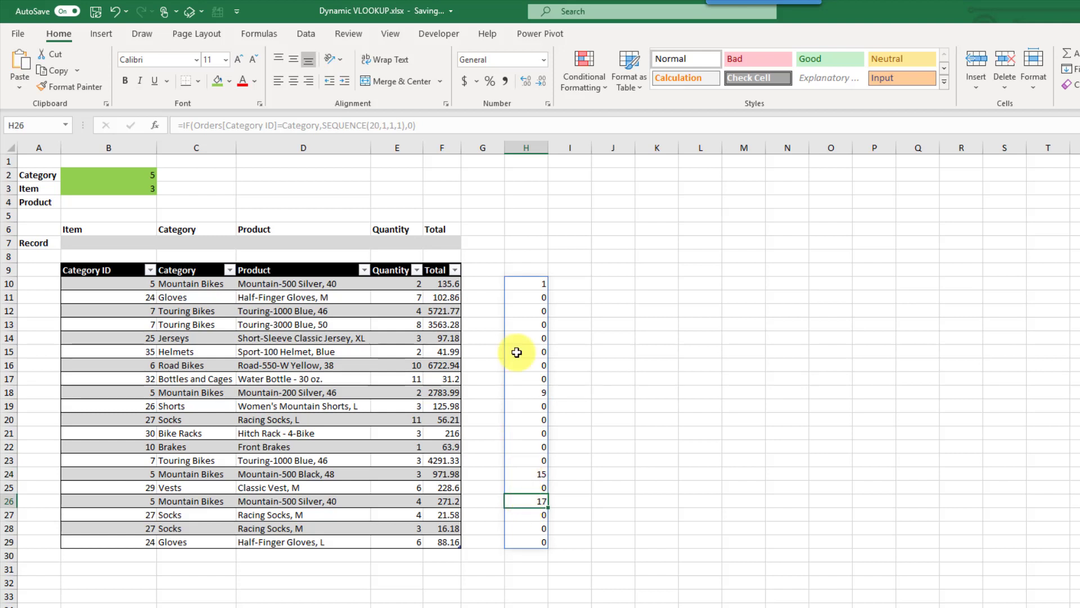
left_click(524, 283)
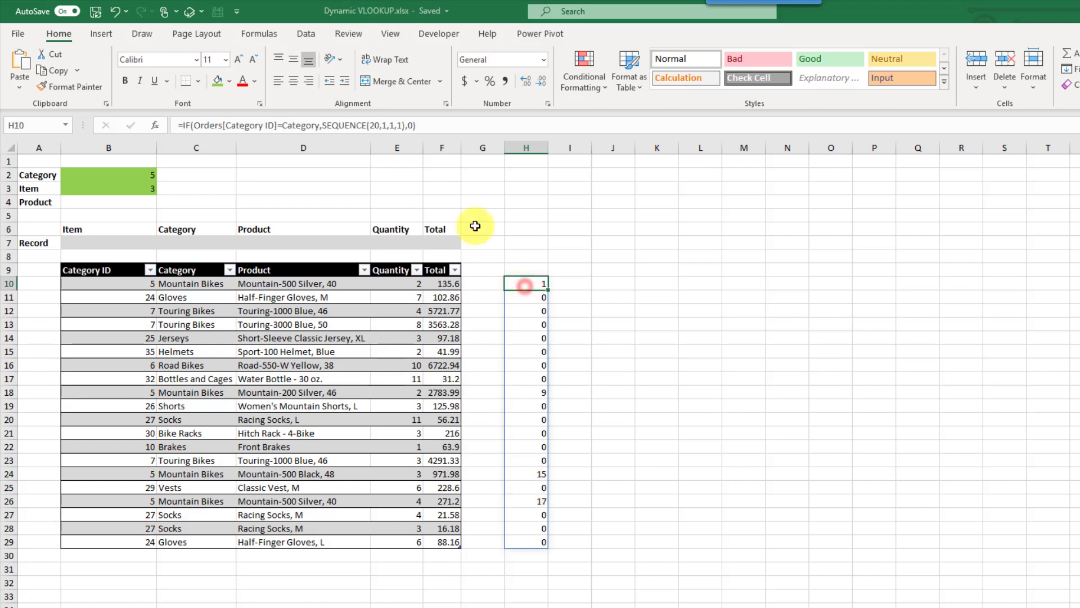
Replace SEQUENCE's fixed 20 with ROWS(Orders[Category ID]) in H10's formula
double_click(374, 124)
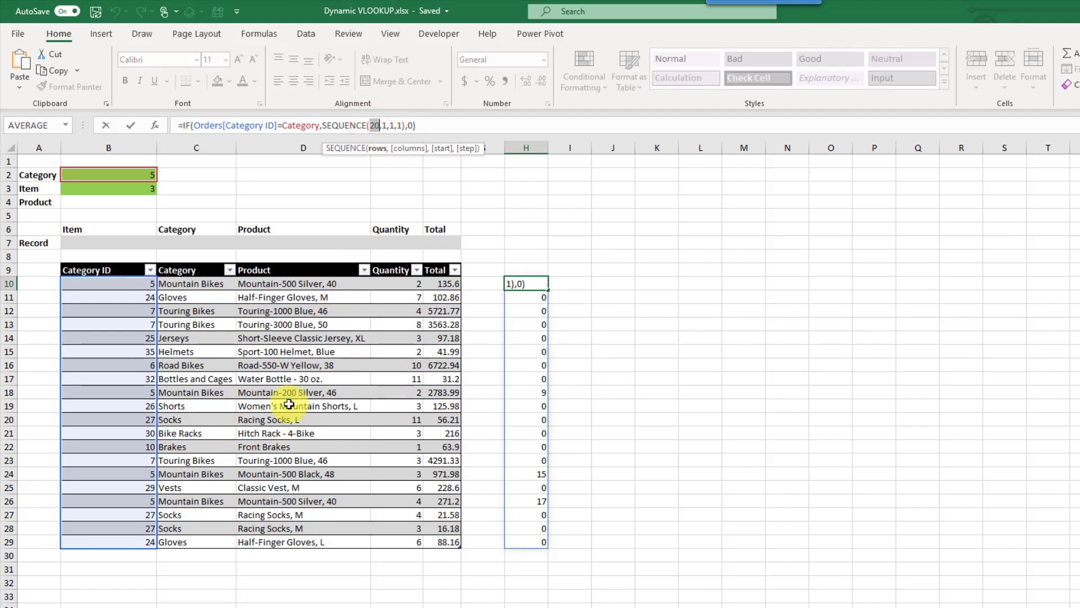
double_click(376, 125)
type("row")
key("Down")
key("Tab")
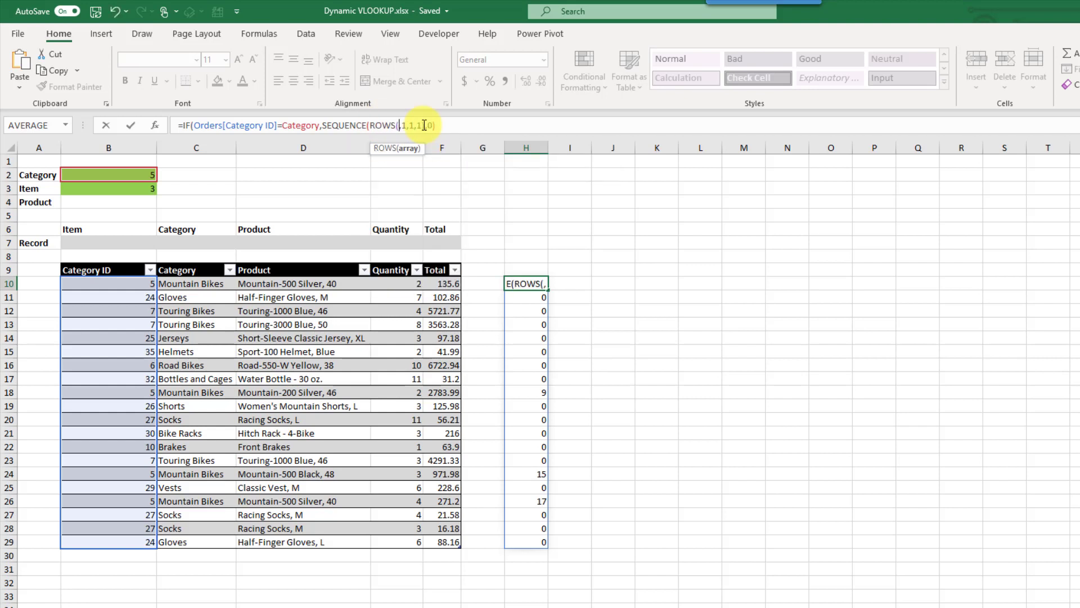
left_click_drag(114, 286, 104, 545)
type(")")
key("ctrl+Return")
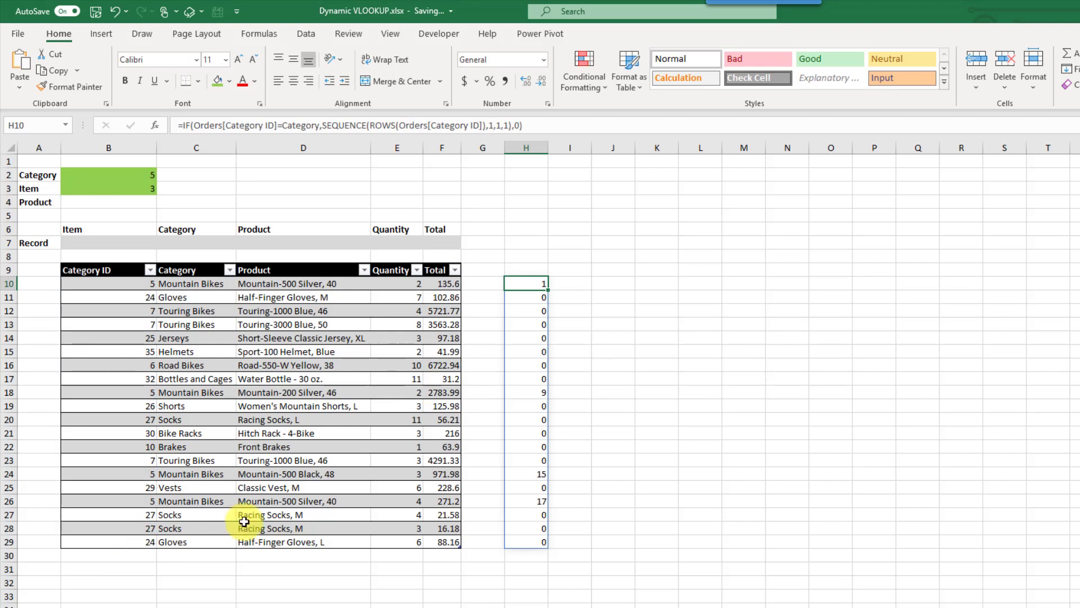
Delete the extra 1,1,1 arguments so SEQUENCE takes only ROWS(Orders[Category ID])
left_click(493, 125)
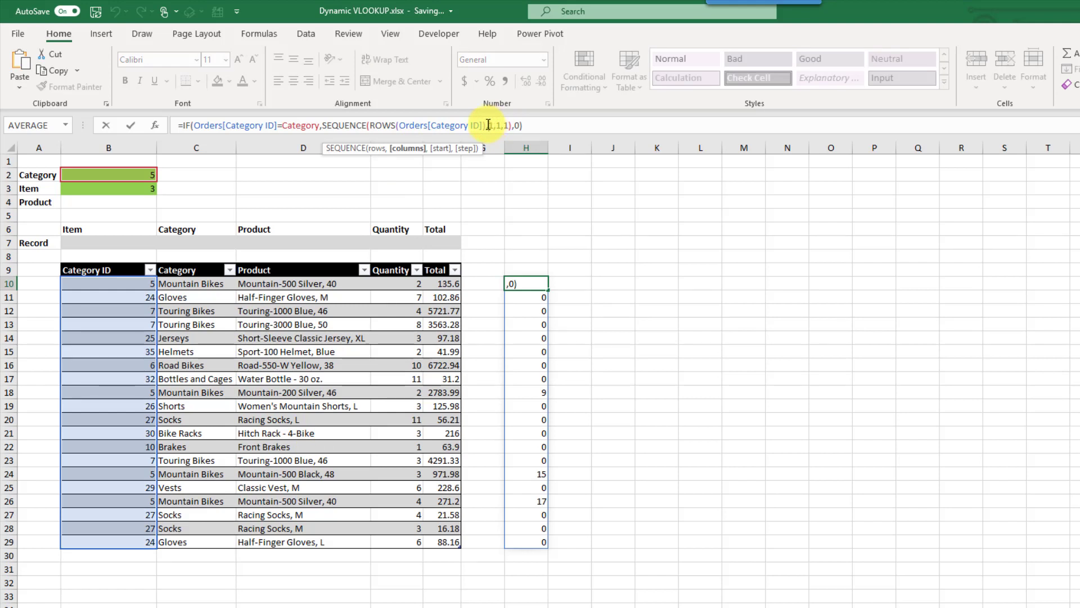
left_click_drag(487, 125, 510, 124)
key("BackSpace")
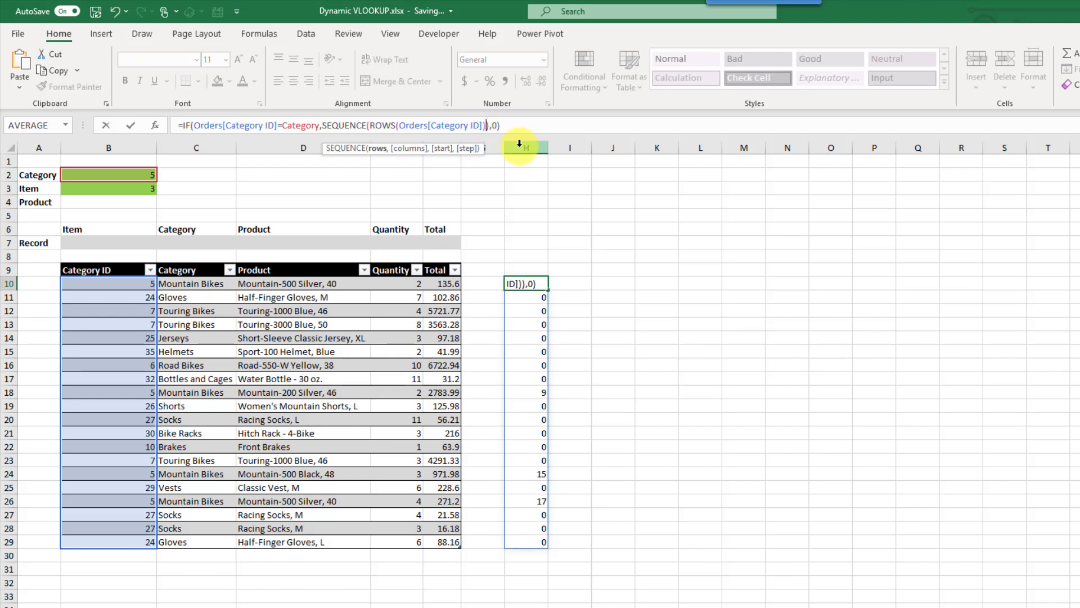
key("Return")
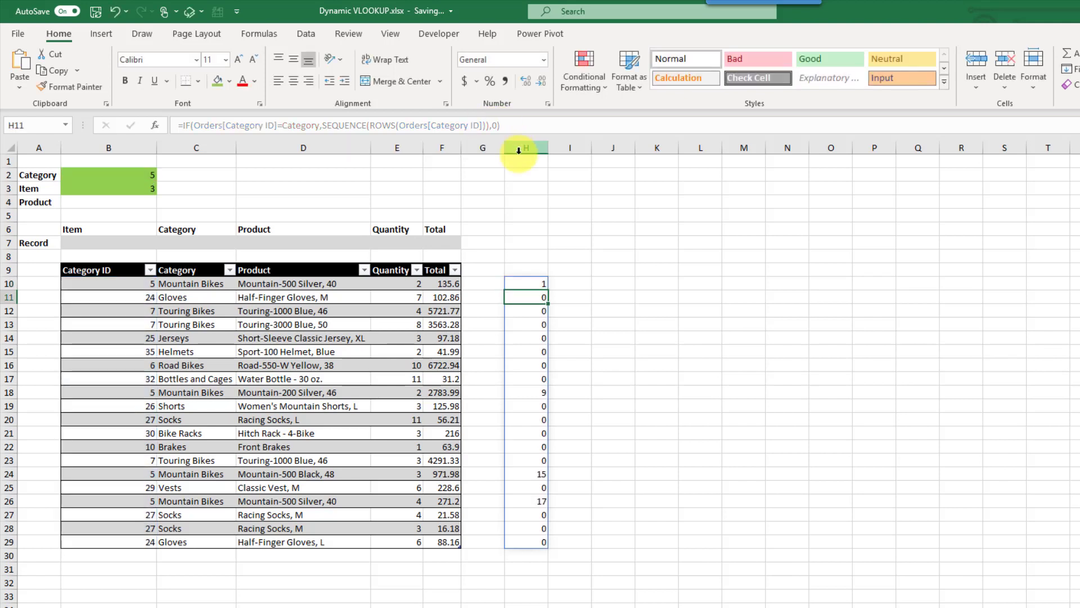
left_click(525, 284)
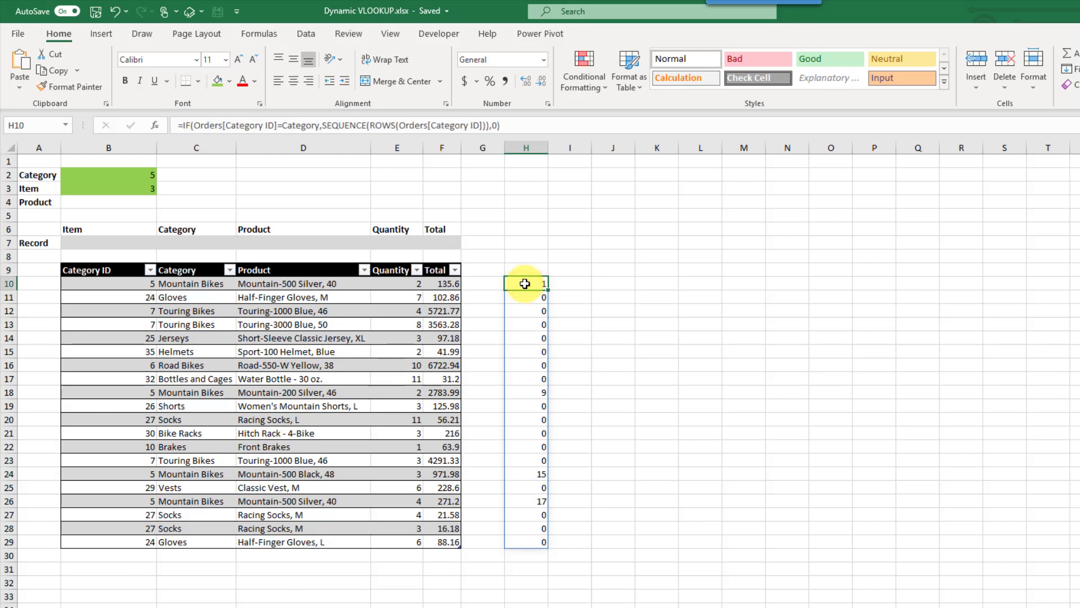
left_click(524, 258)
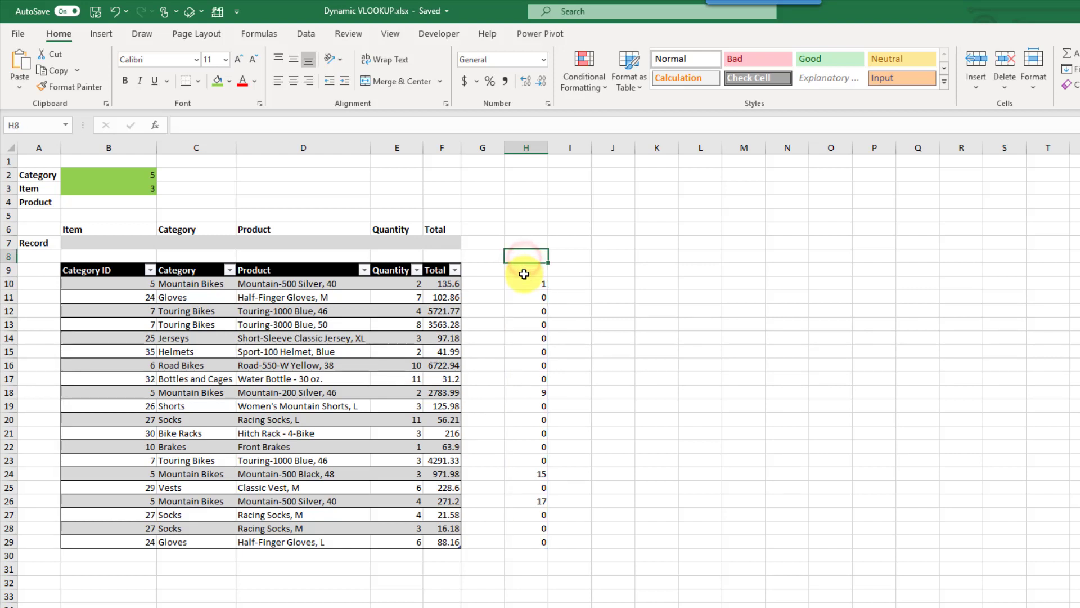
type("=ma")
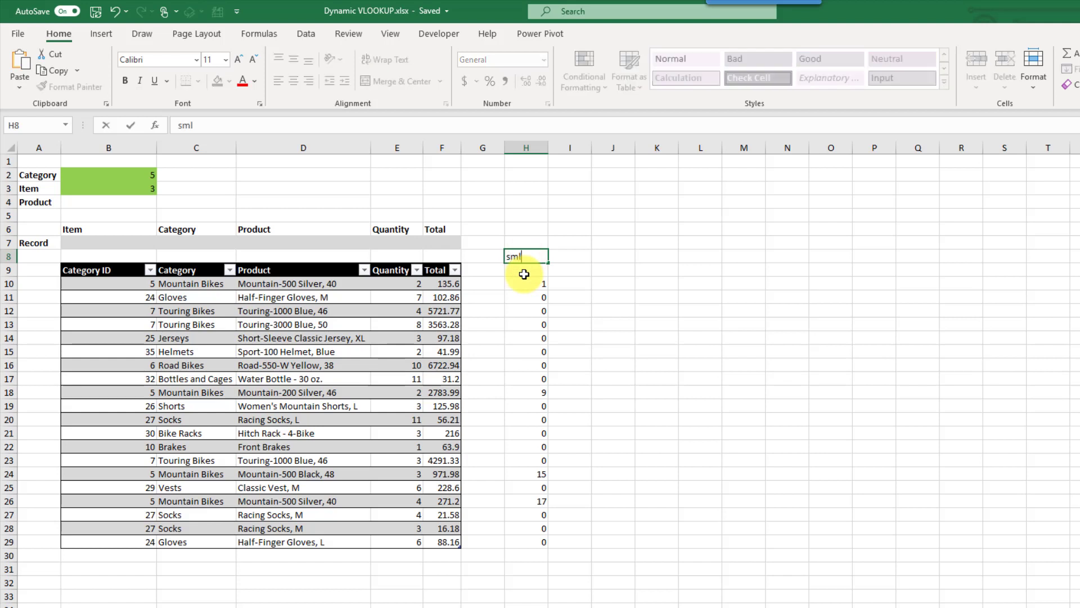
key("BackSpace")
key("BackSpace")
key("BackSpace")
type("=")
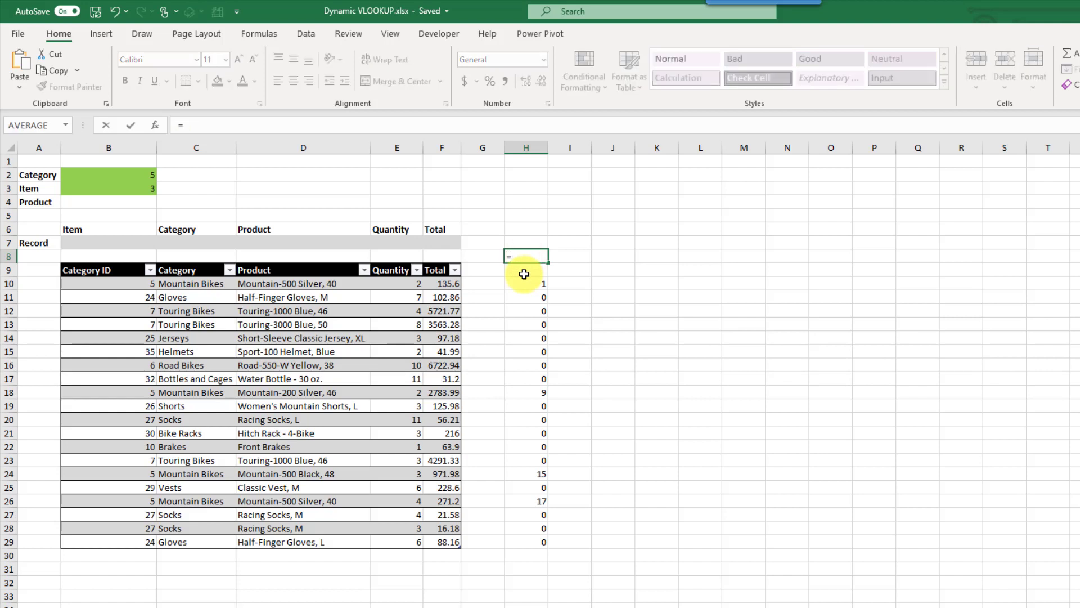
type("small")
key("Tab")
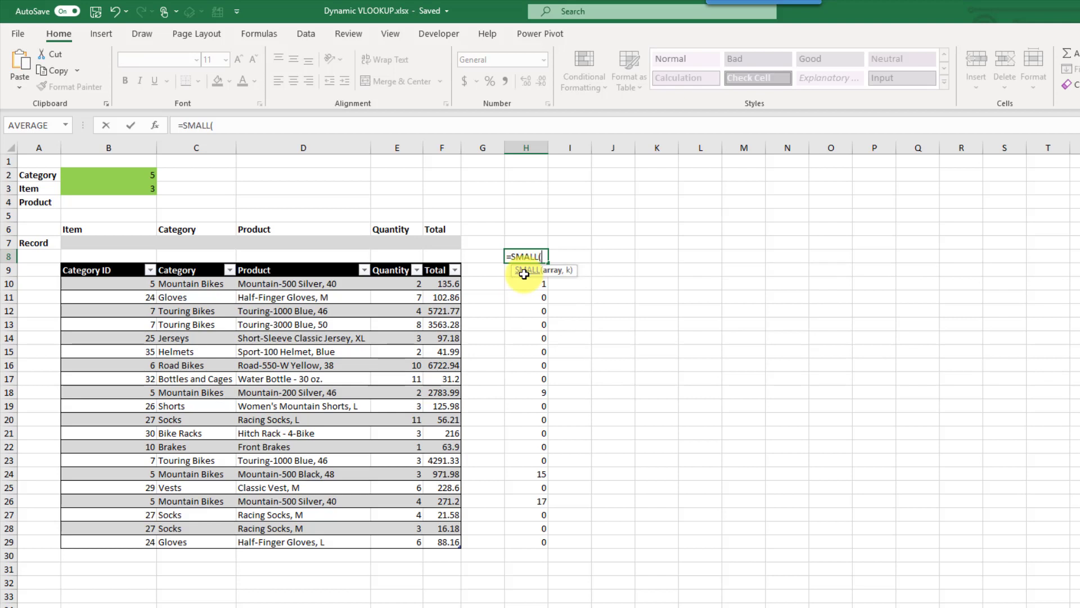
key("BackSpace")
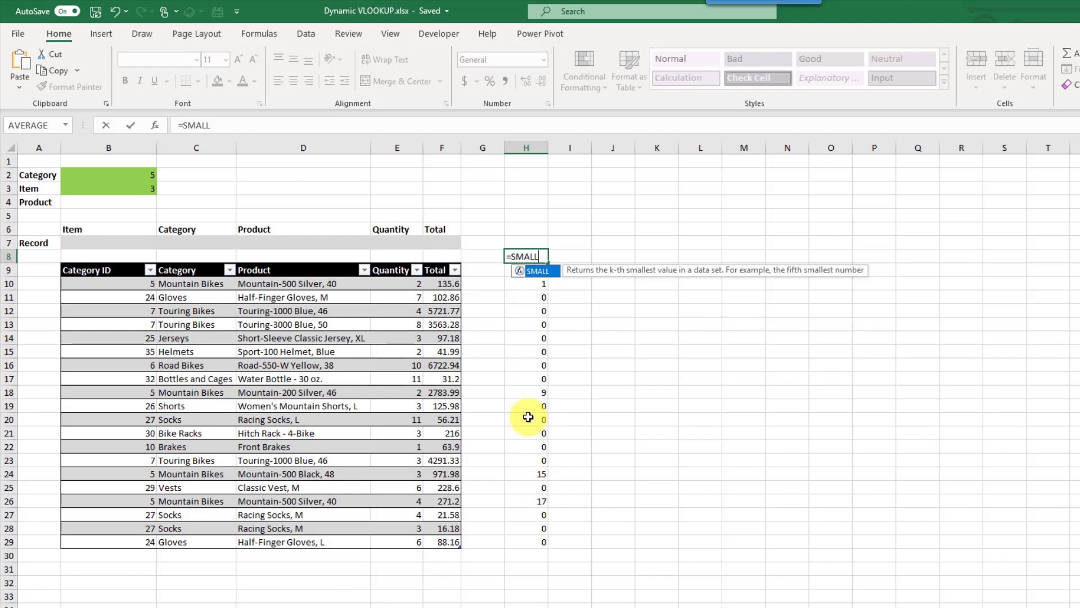
key("Escape")
key("Escape")
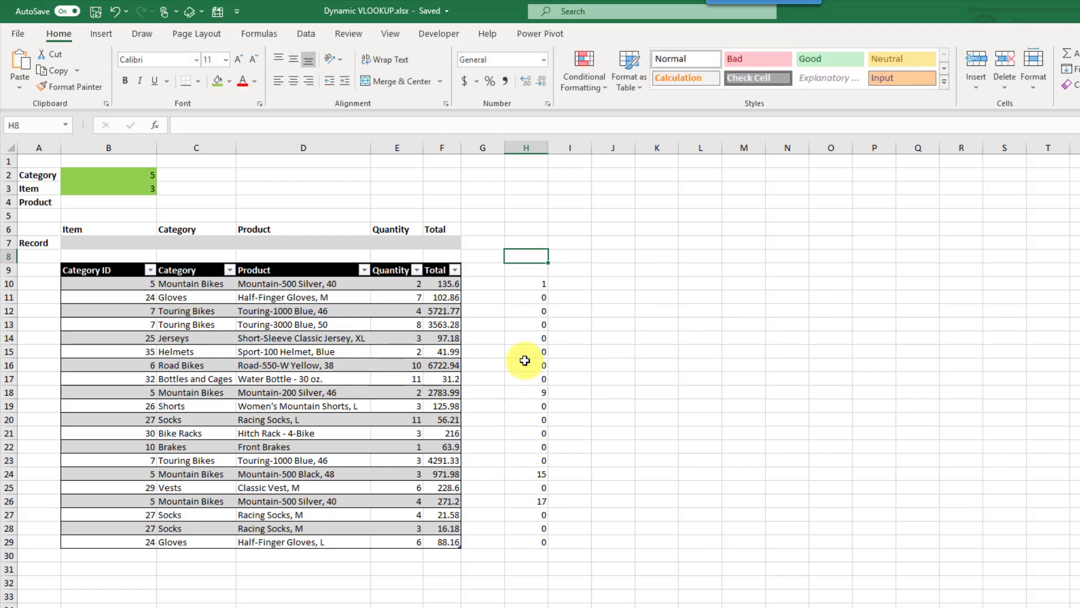
key("Down")
key("Down")
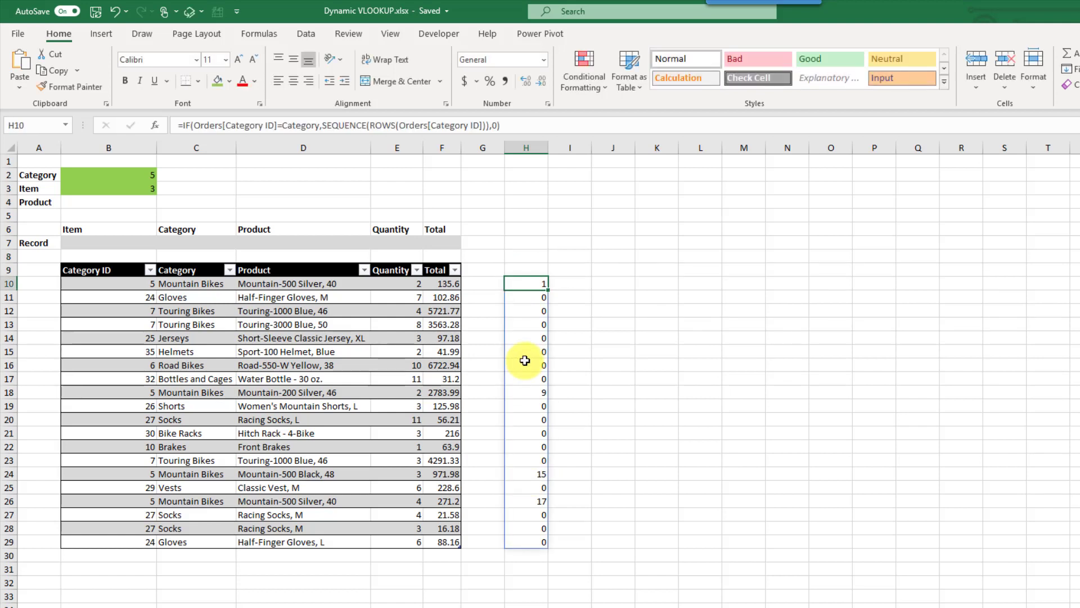
Change the IF's final 0 to "" in H10 so non-matching rows show blank
double_click(492, 124)
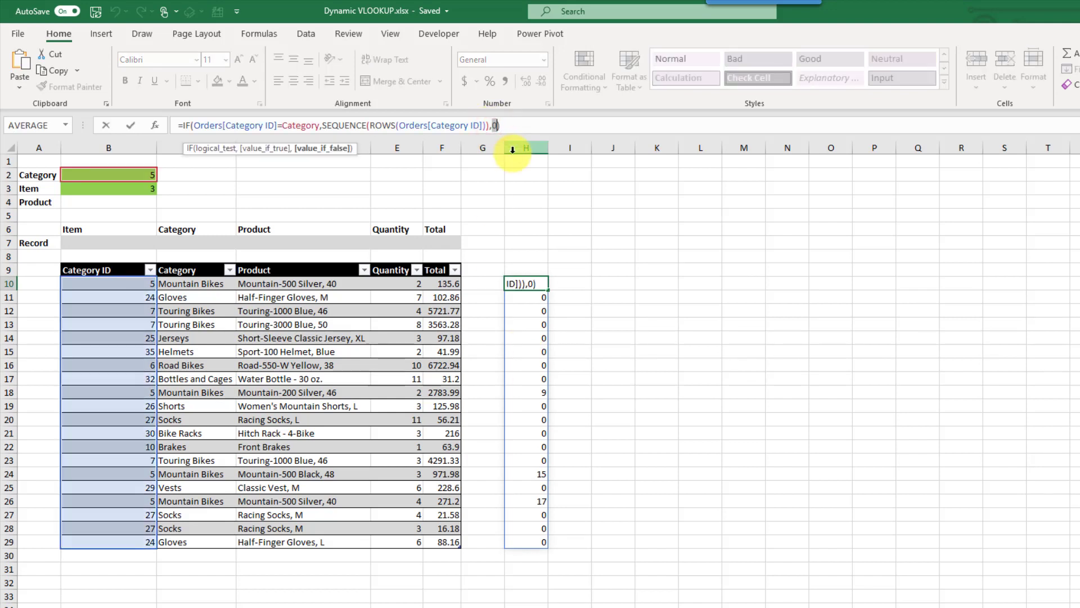
type("\"\"")
key("ctrl+Return")
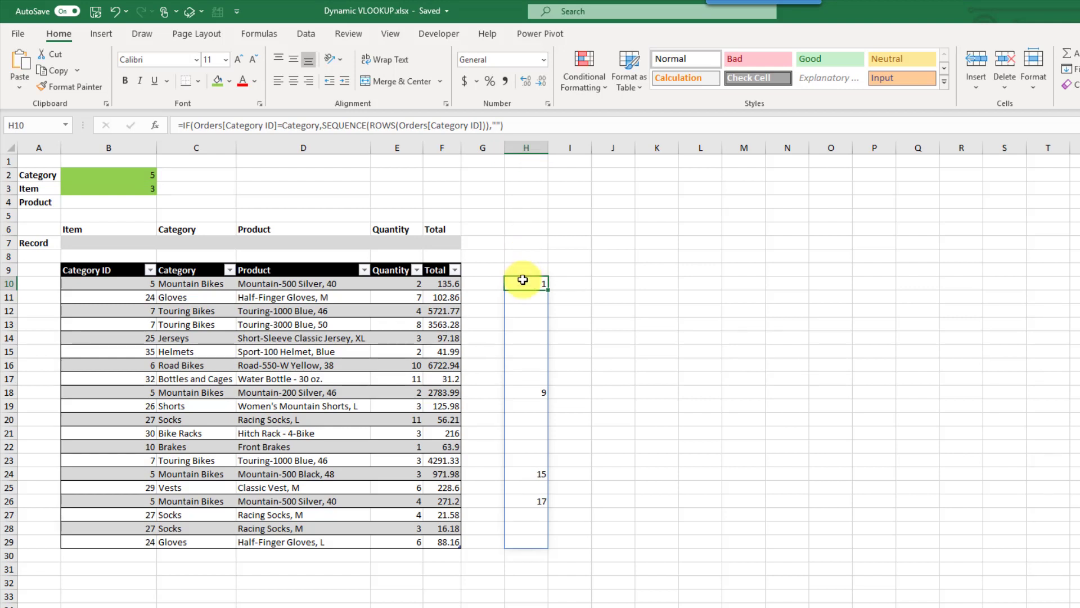
left_click(191, 124)
Wrap H10's formula as SMALL(IF(...,""),Item) so it returns 15, the third match
type("SMALL(")
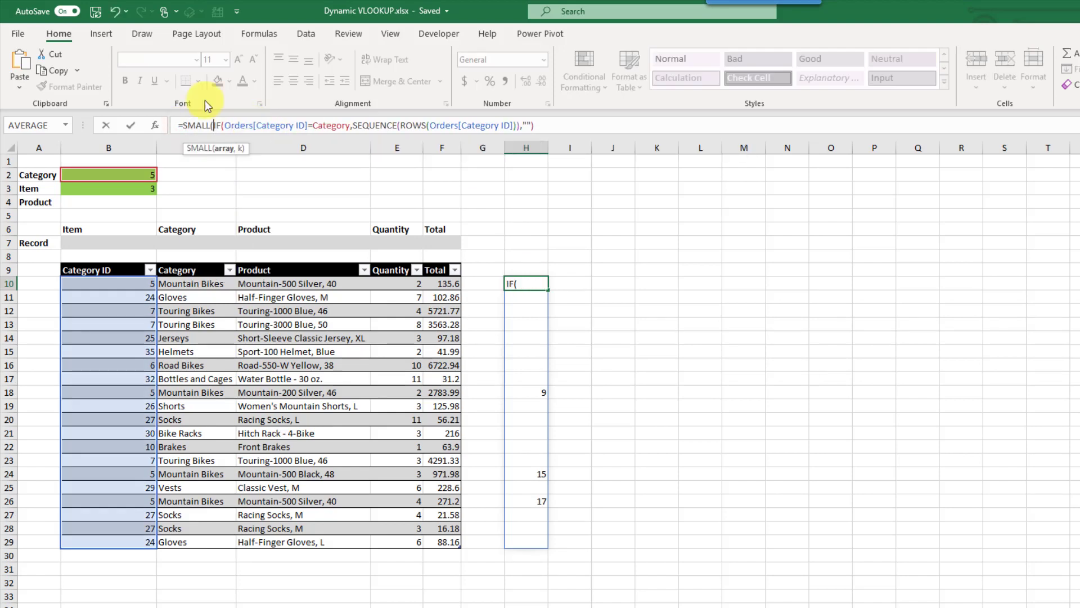
left_click(549, 125)
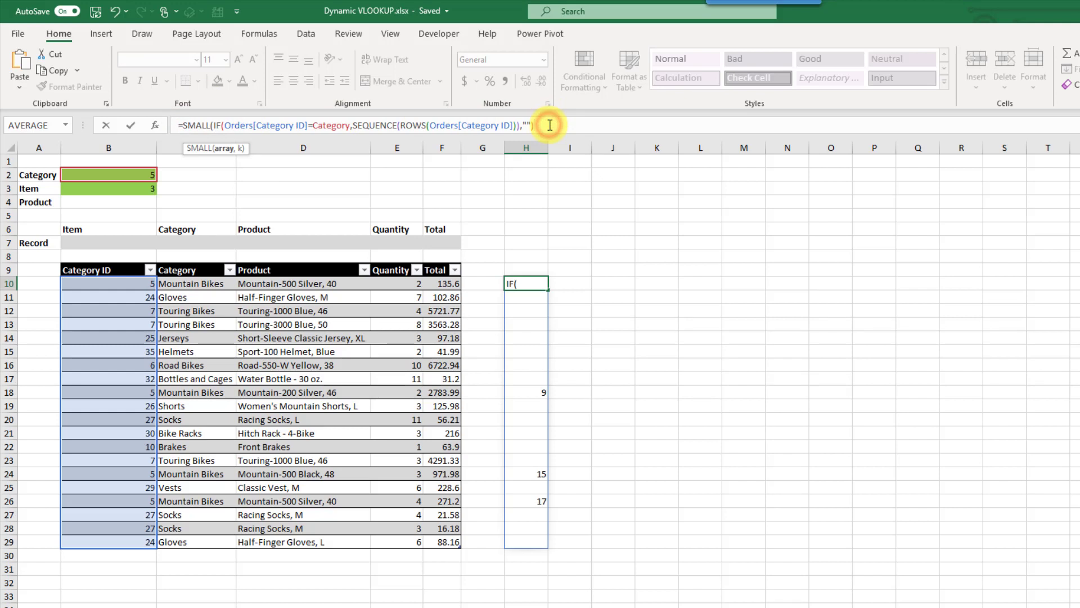
type("),")
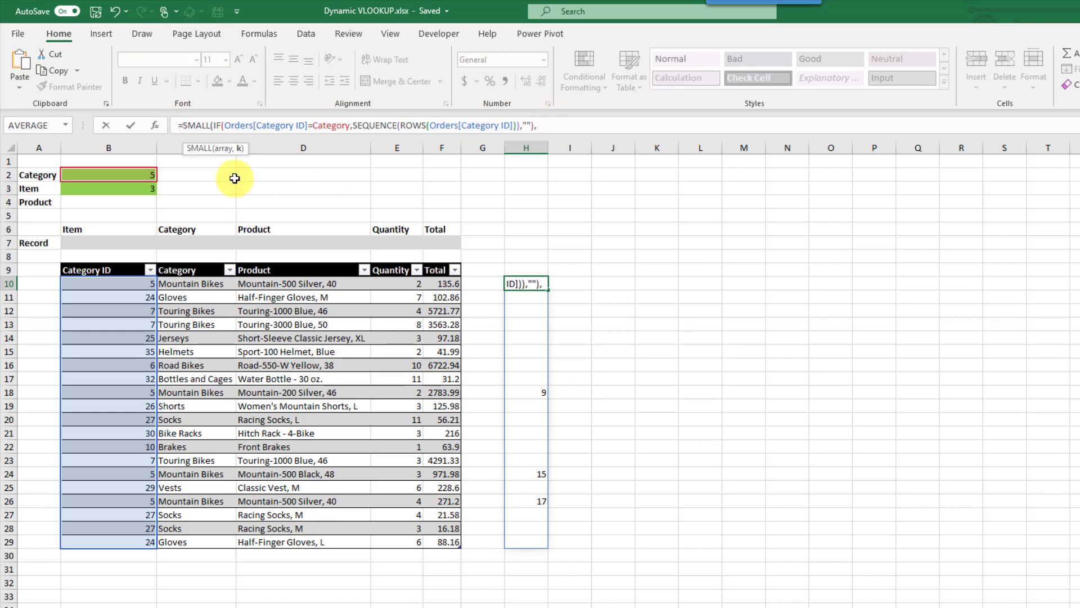
left_click(128, 189)
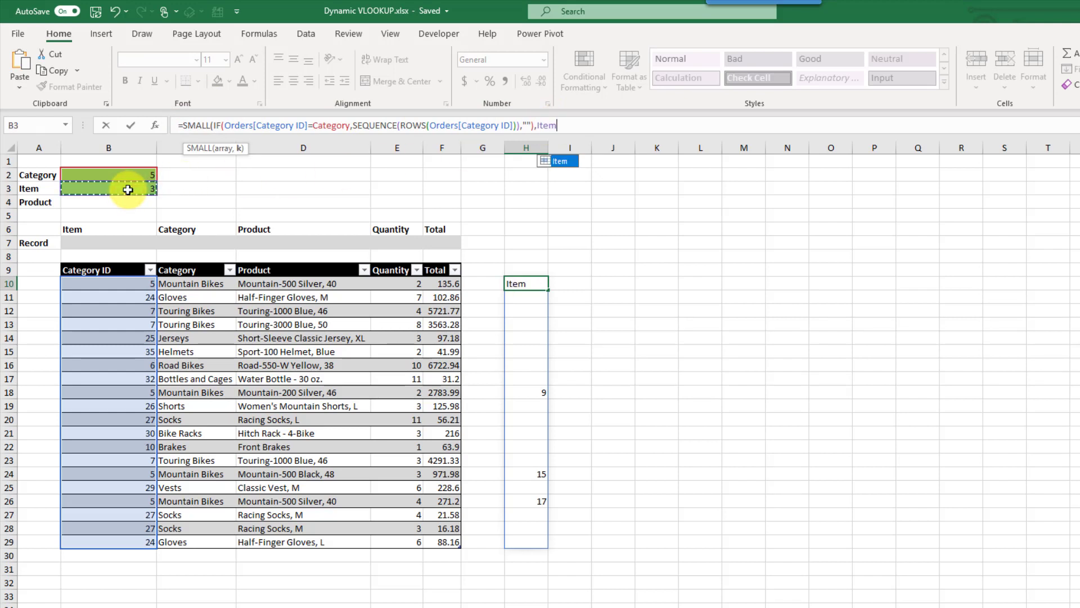
type(")")
key("ctrl+Return")
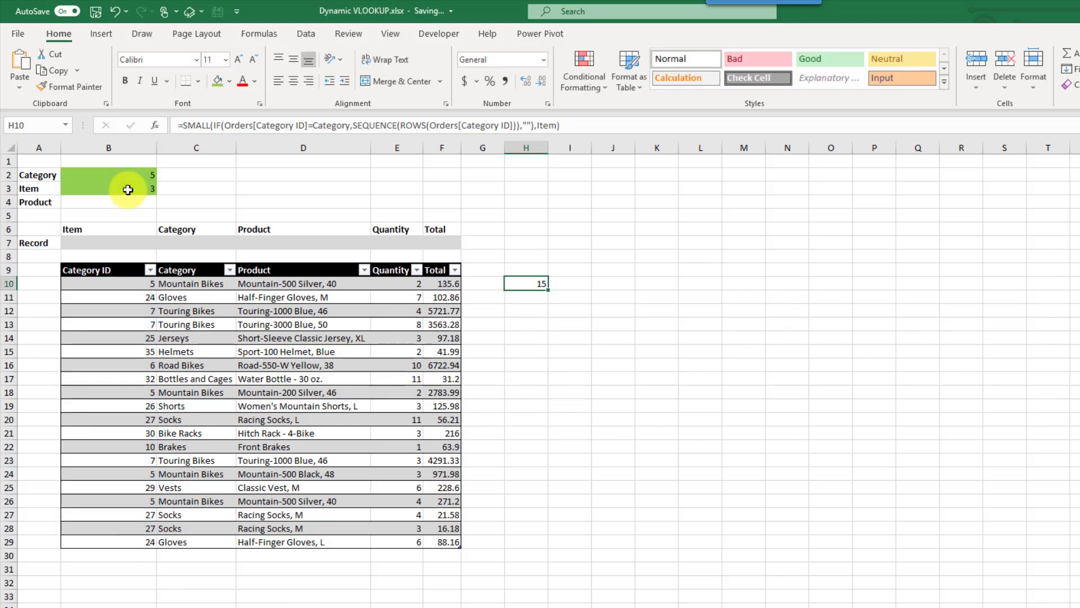
left_click(129, 189)
Set Item in B3 to 1 and compare H10's result against Category IDs in B10:B18
left_click(519, 279)
double_click(519, 280)
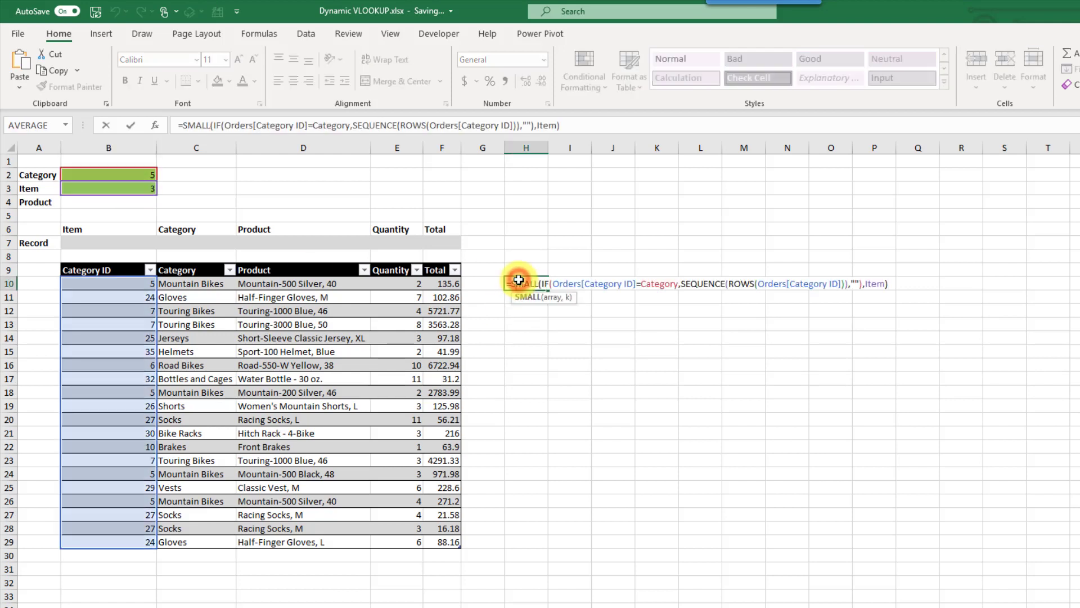
key("Escape")
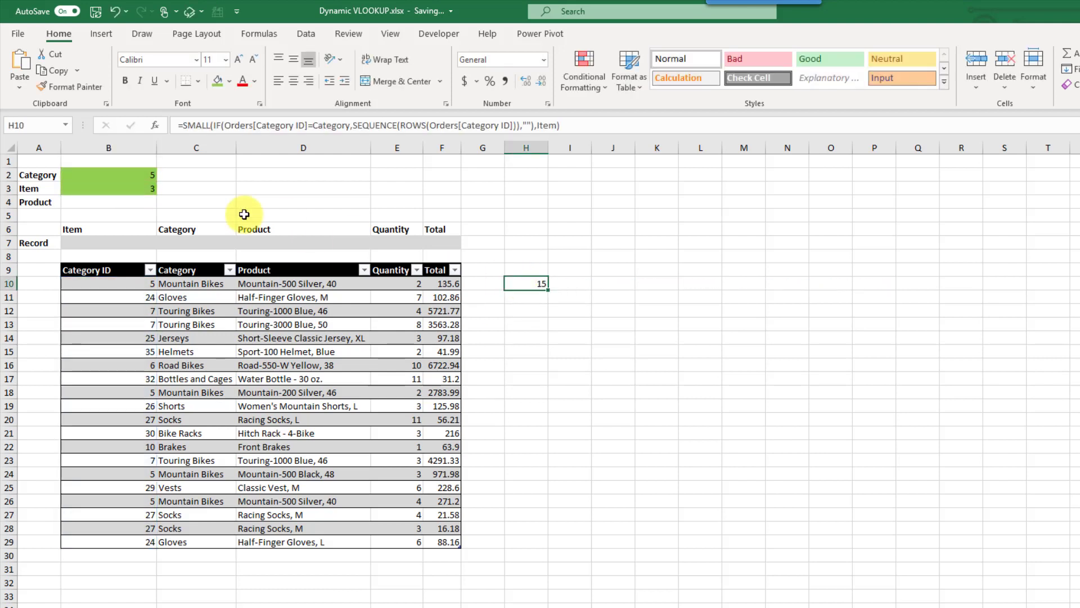
left_click(127, 189)
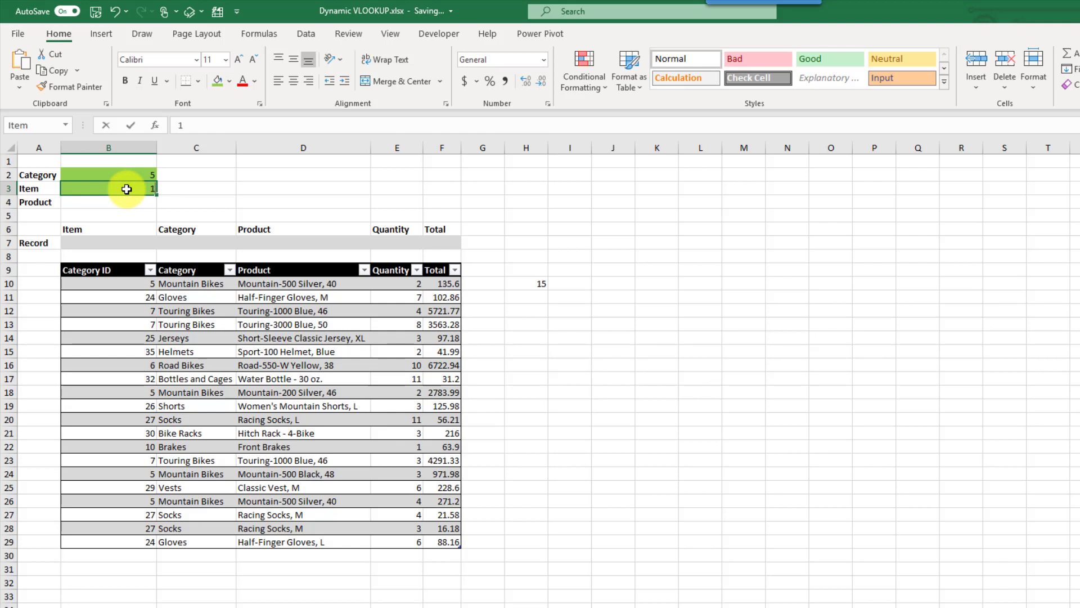
type("1")
key("ctrl+Return")
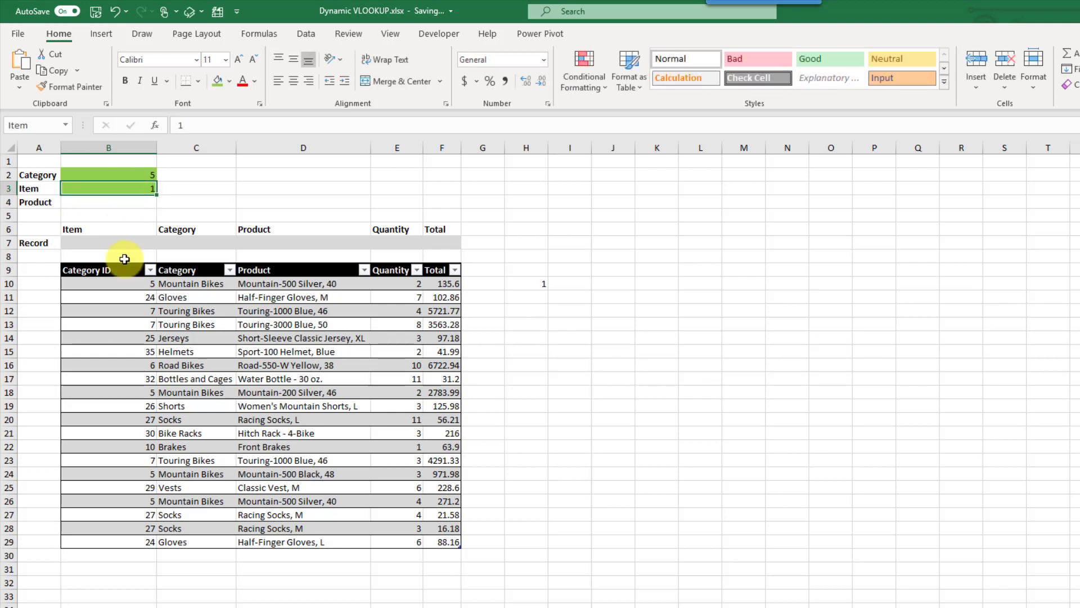
left_click(113, 284)
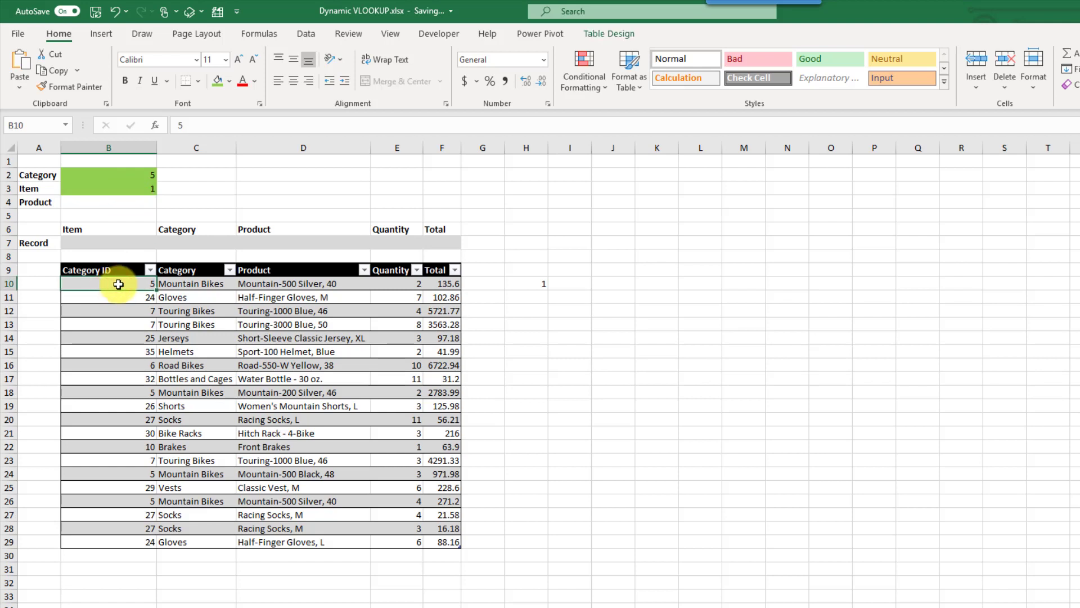
left_click_drag(118, 284, 132, 394)
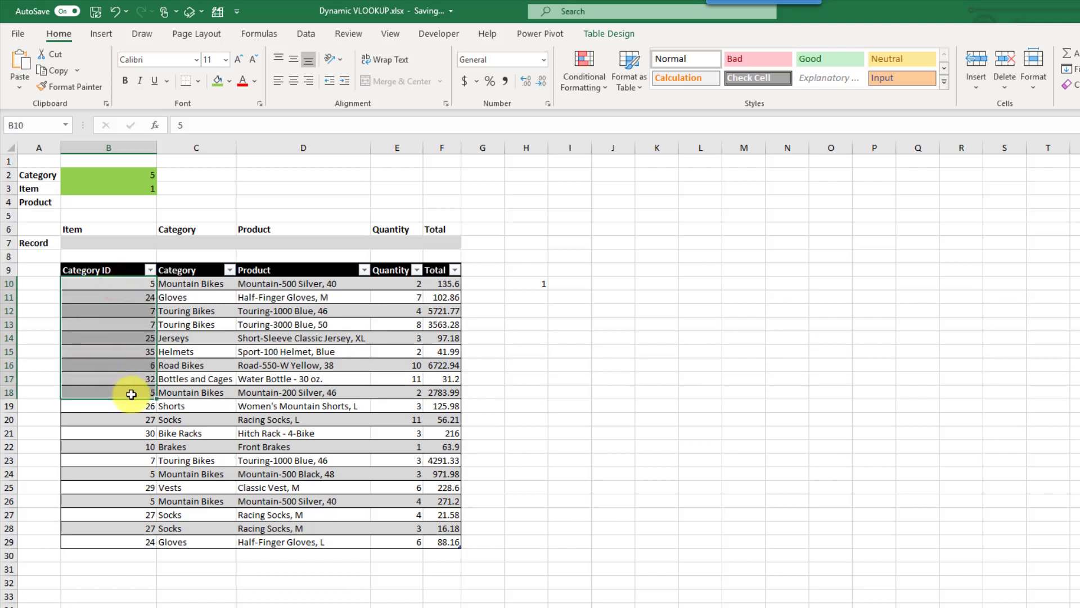
Set Item in B3 to 2 so H10 returns row position 9
left_click(133, 176)
key("Down")
type("2")
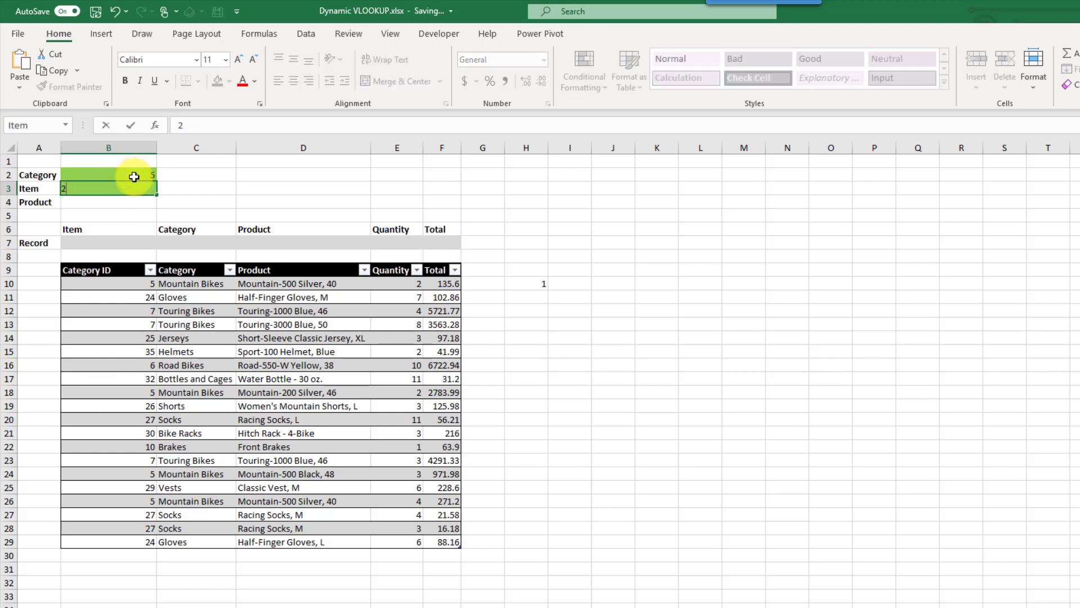
key("Return")
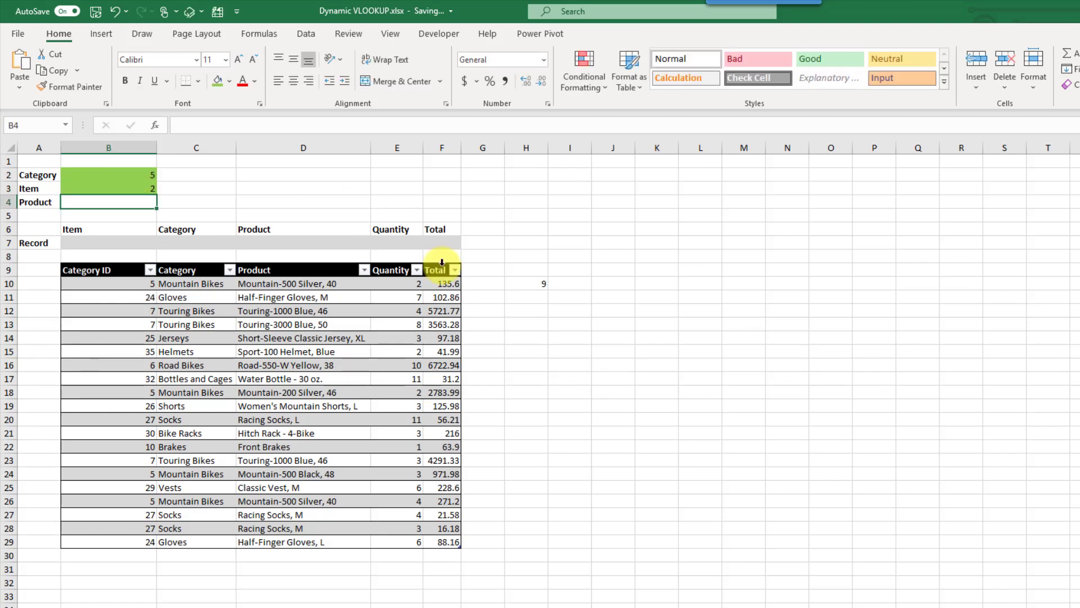
left_click(522, 283)
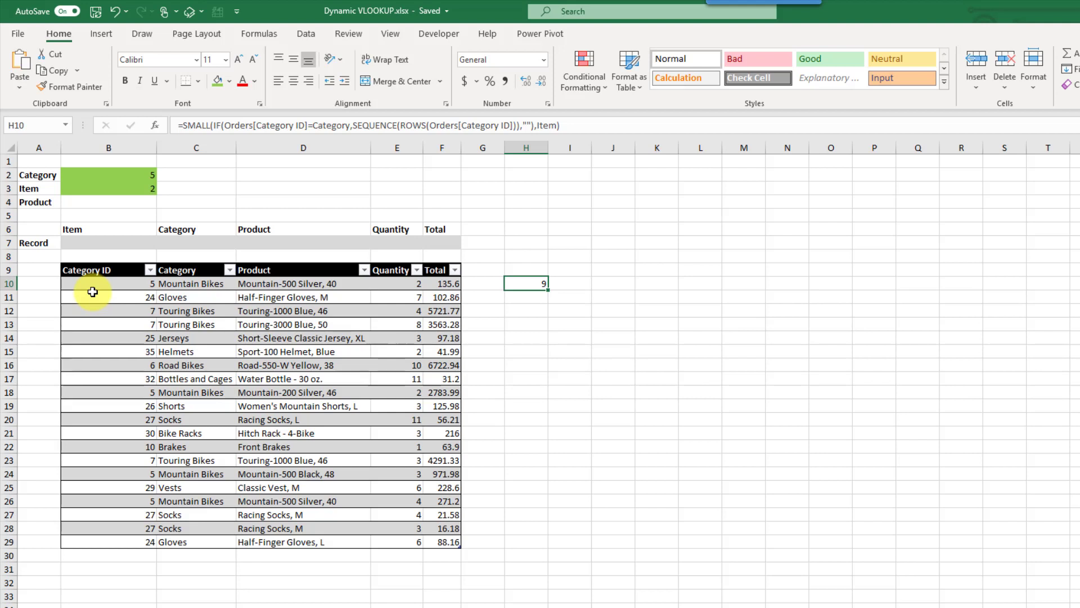
left_click(617, 283)
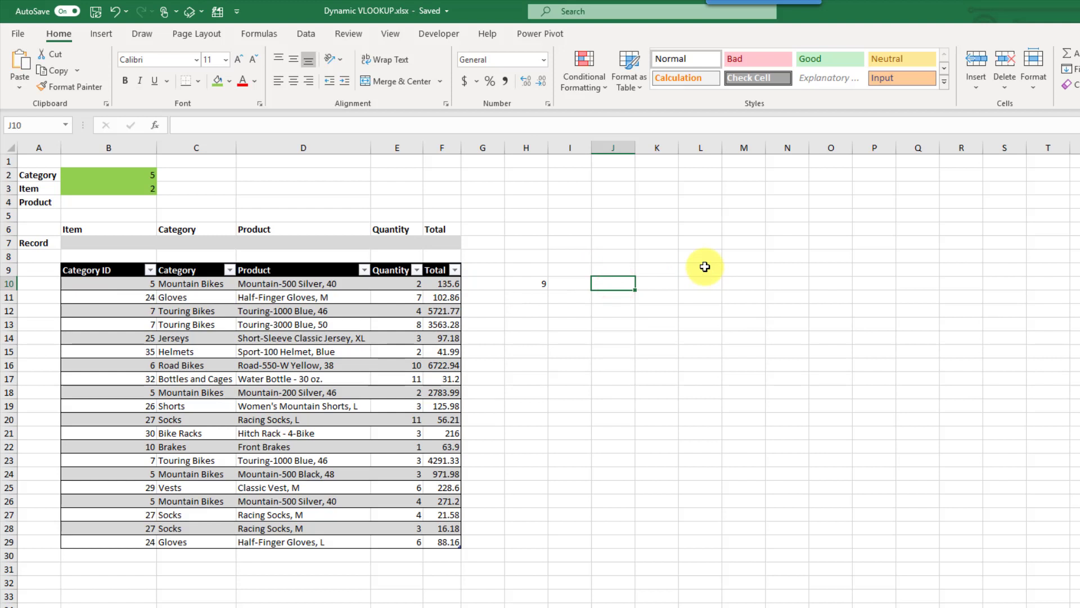
In J10 start =CHOOSE({1,2},SEQUENCE(ROWS(Orders[Category ID])), as the numbering column
type("=choose")
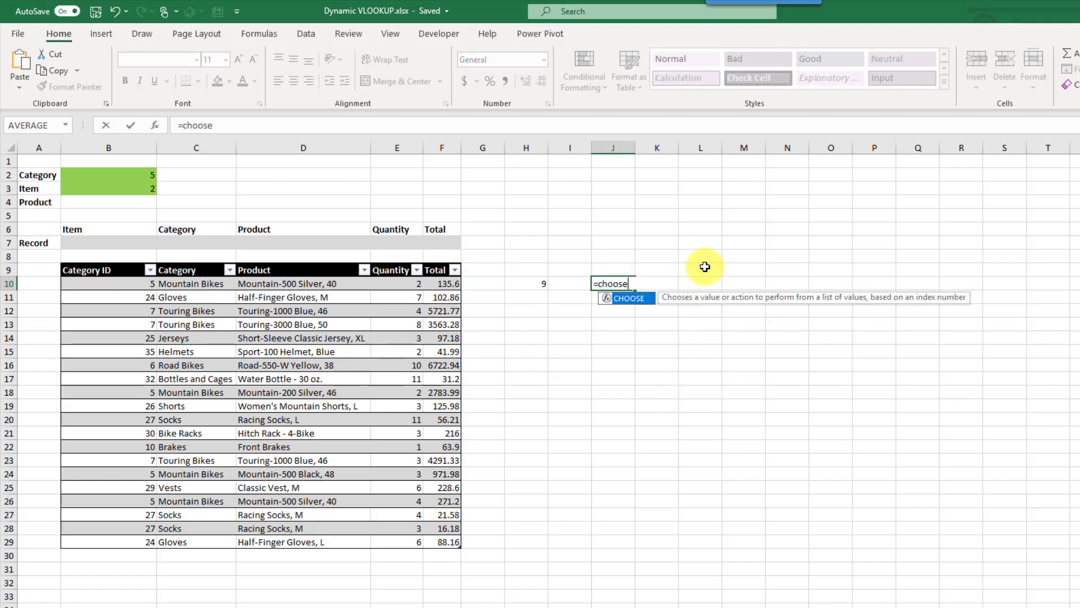
key("Tab")
type("{1")
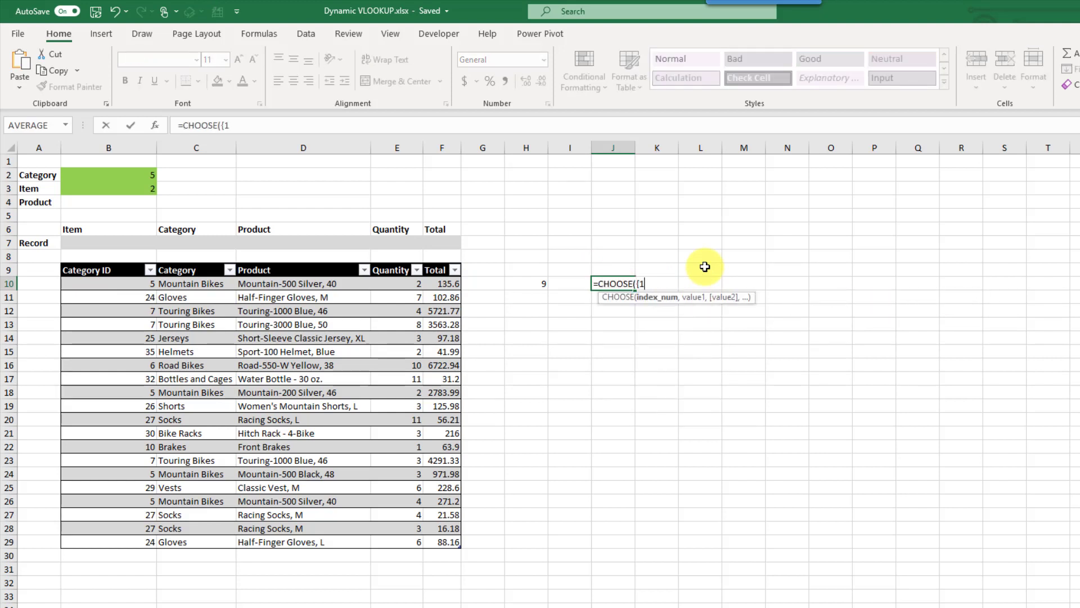
type(",2},")
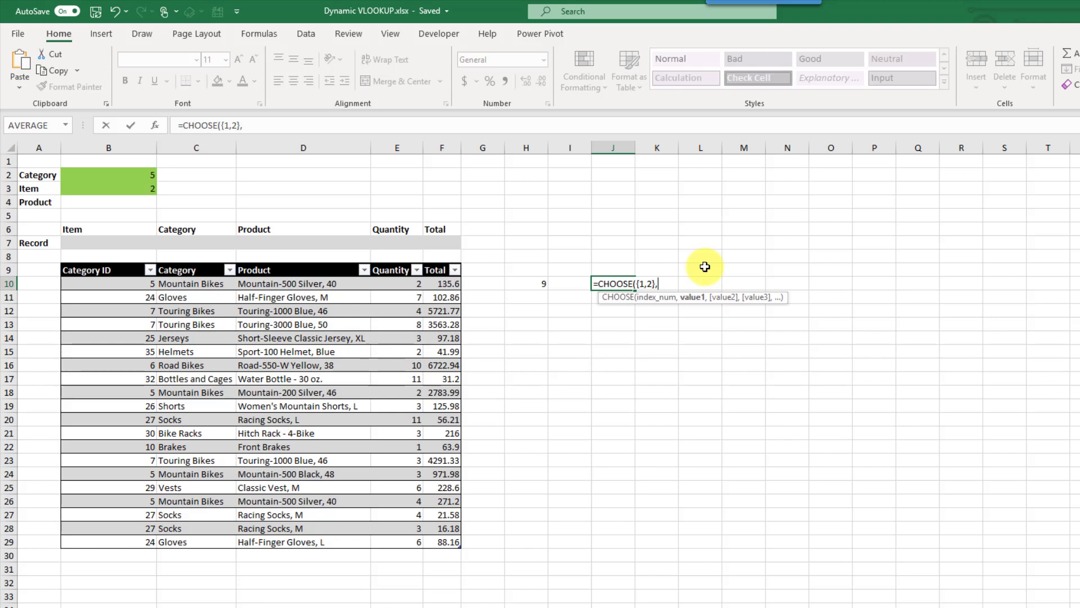
type("se")
key("Down")
key("Down")
key("Down")
key("Down")
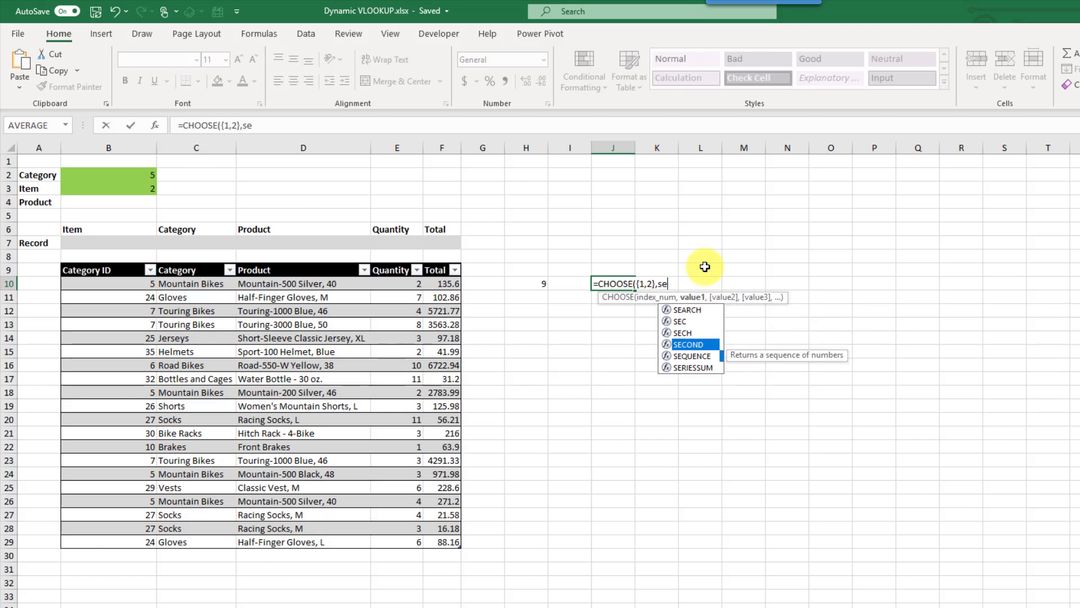
key("Tab")
type("rows")
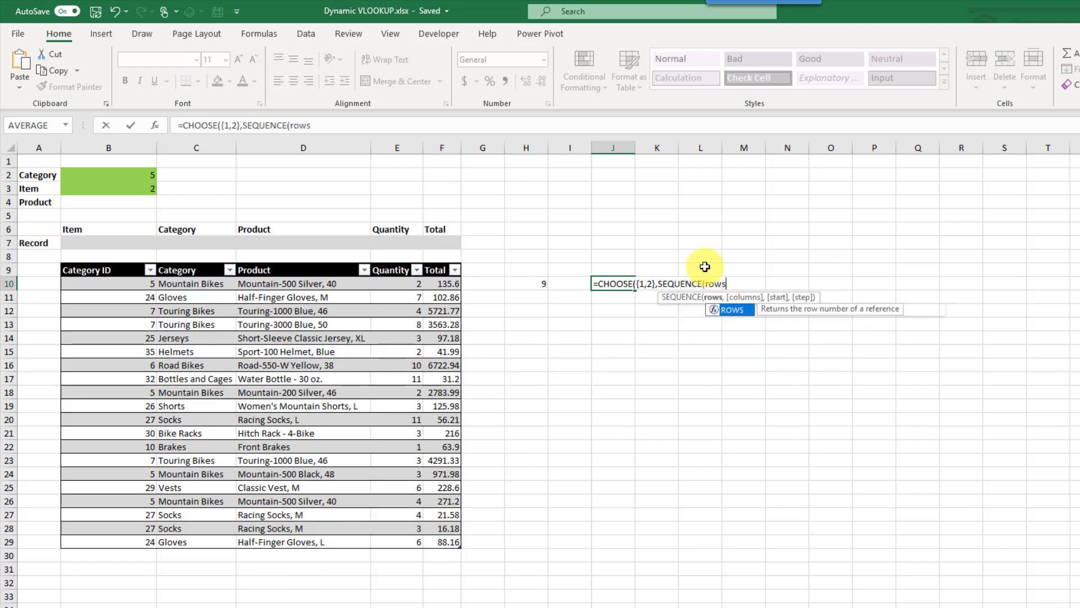
key("Tab")
left_click_drag(139, 286, 128, 546)
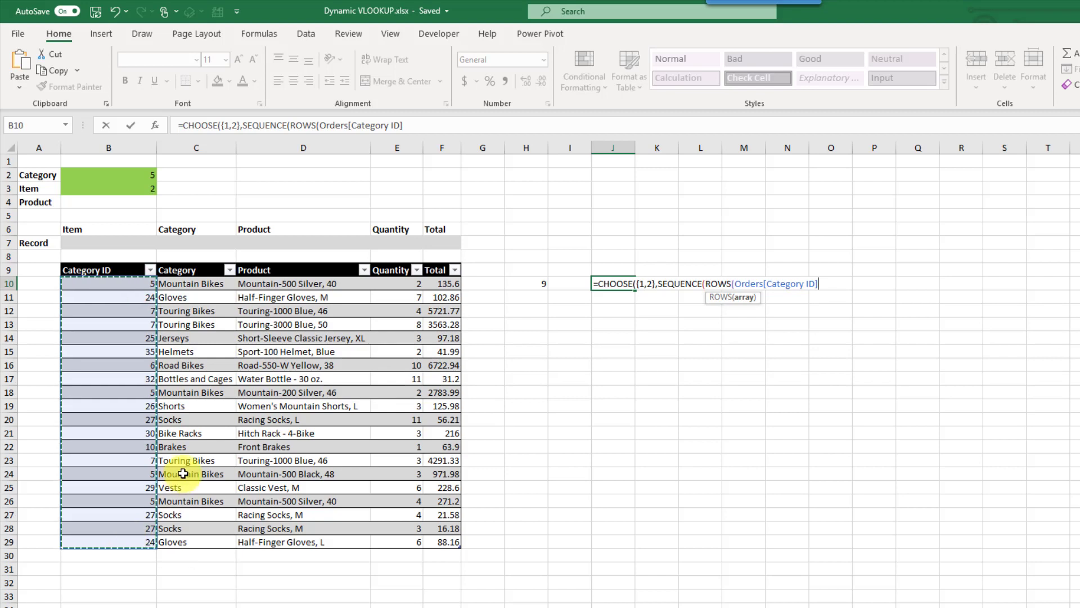
type(")")
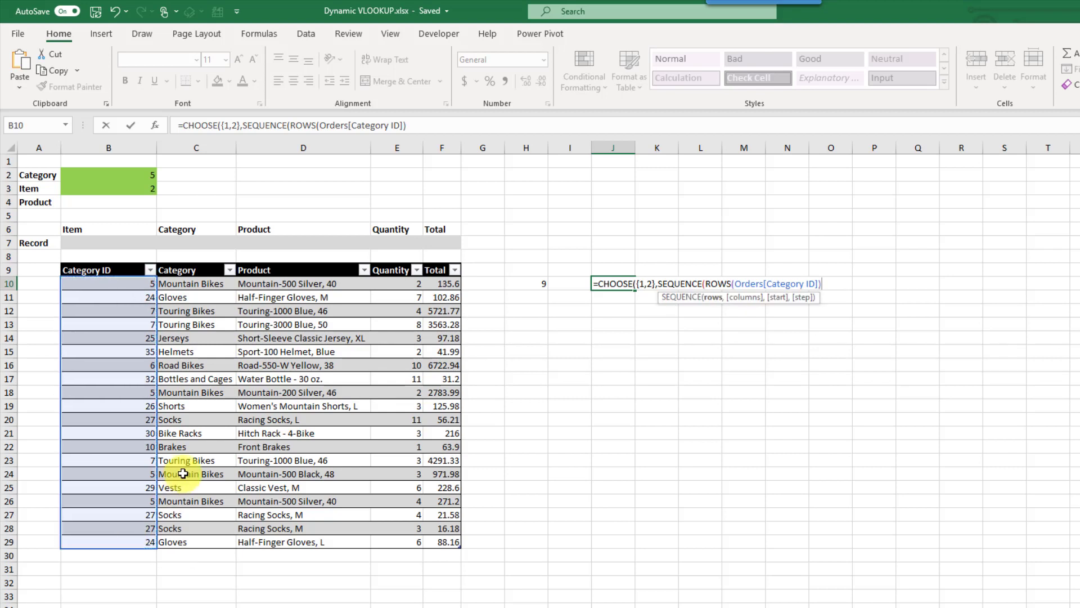
type(")")
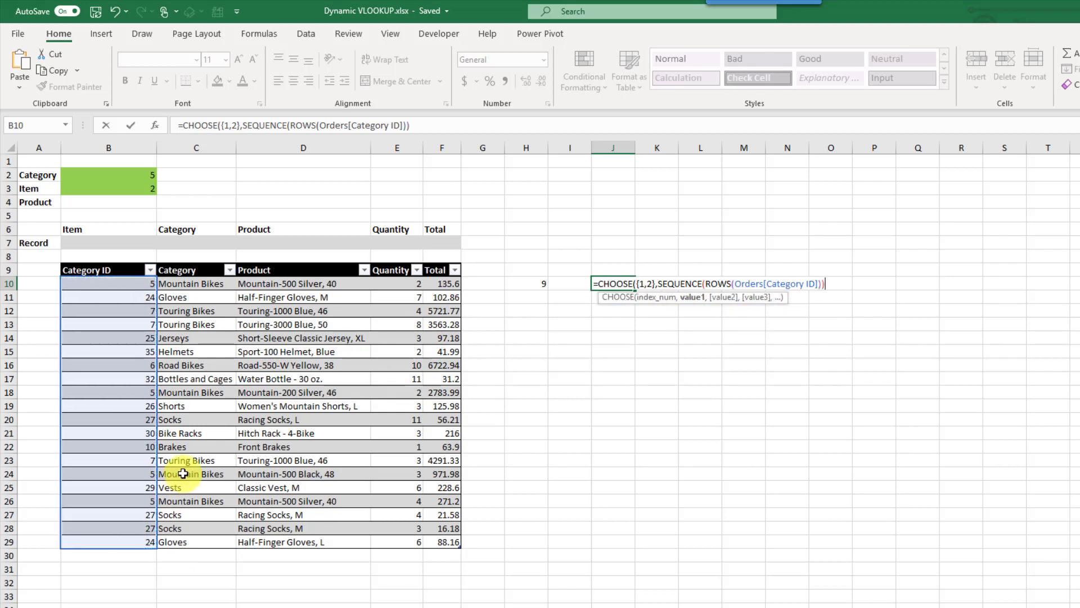
type(",")
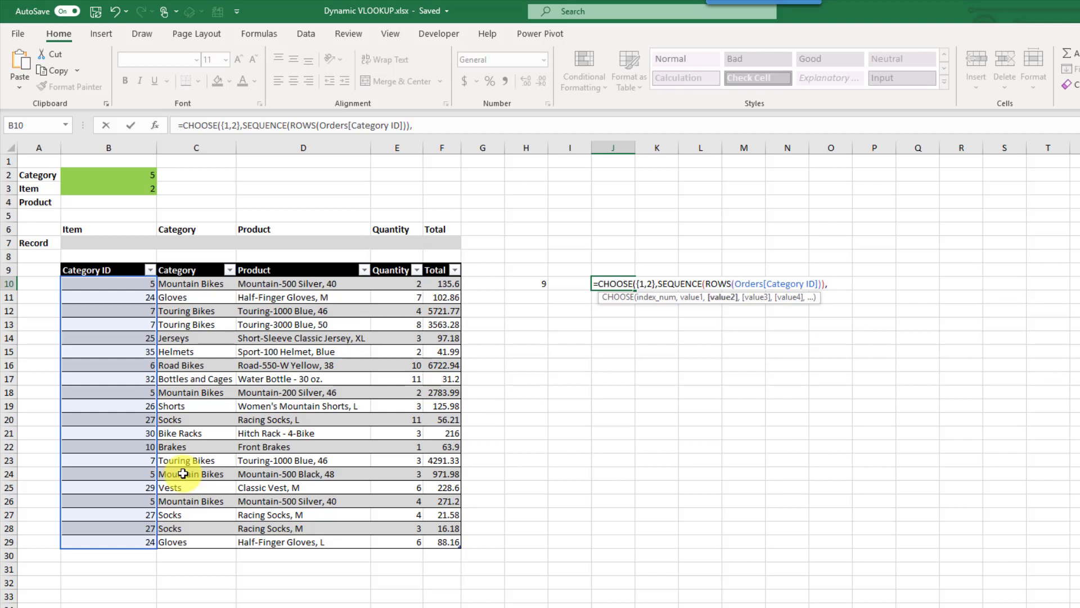
Finish CHOOSE with Orders[Product] as the second column, spilling positions 1–20 beside product names
left_click(292, 287)
left_click_drag(303, 474, 303, 546)
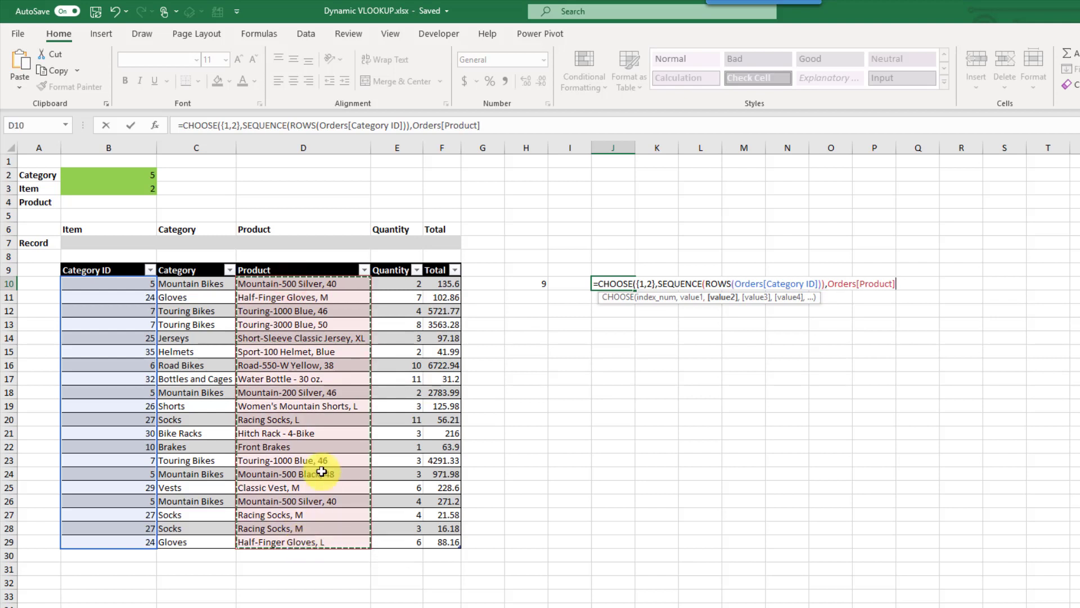
type(")")
key("Return")
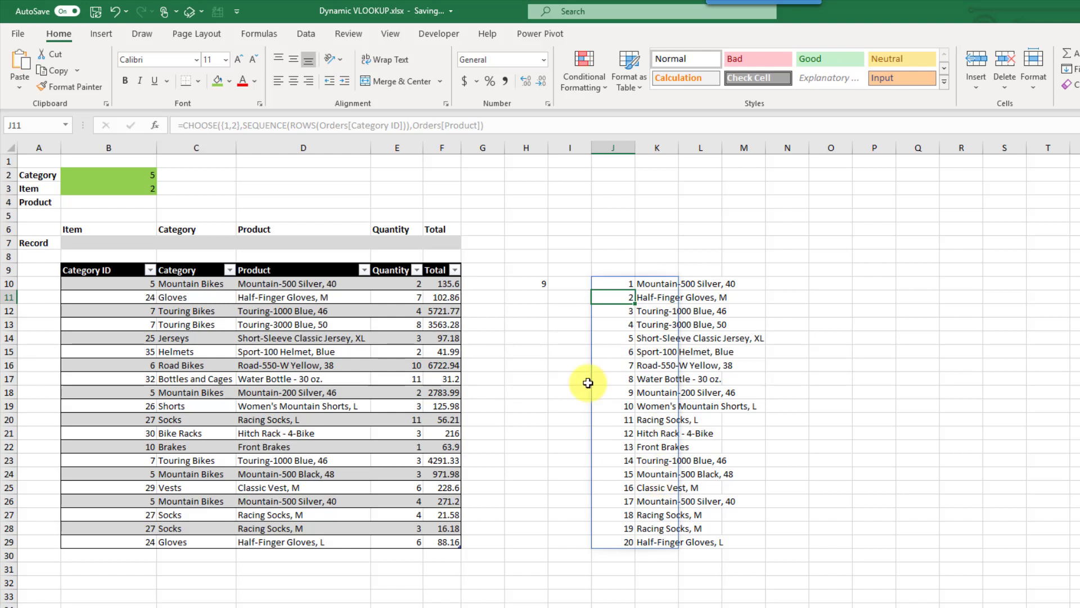
left_click(531, 281)
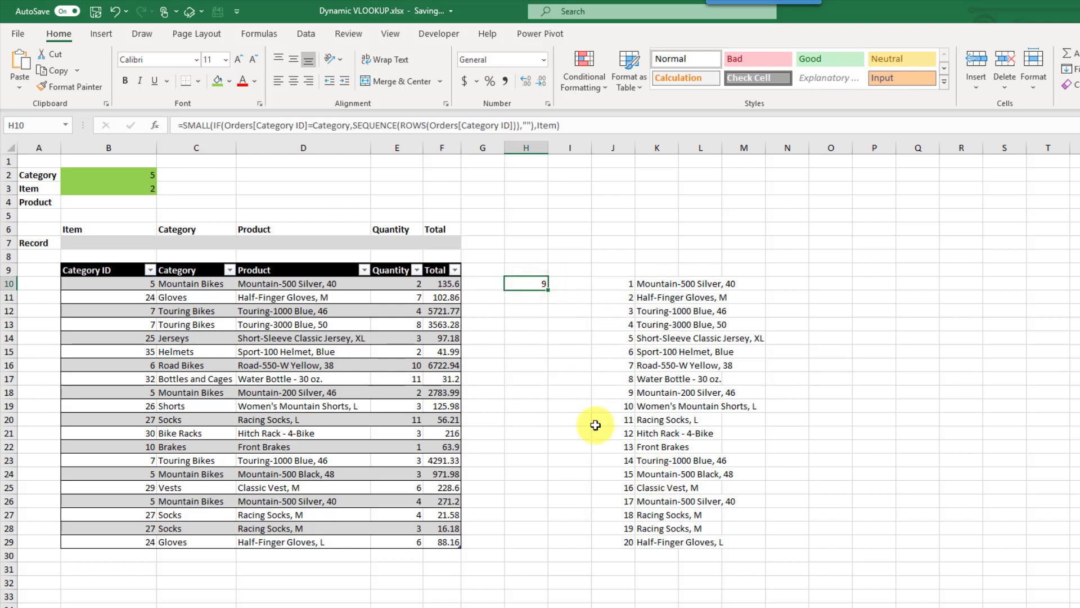
Check the ninth product in the spilled list, then begin and abandon a VLOOKUP edit in H10
left_click(621, 394)
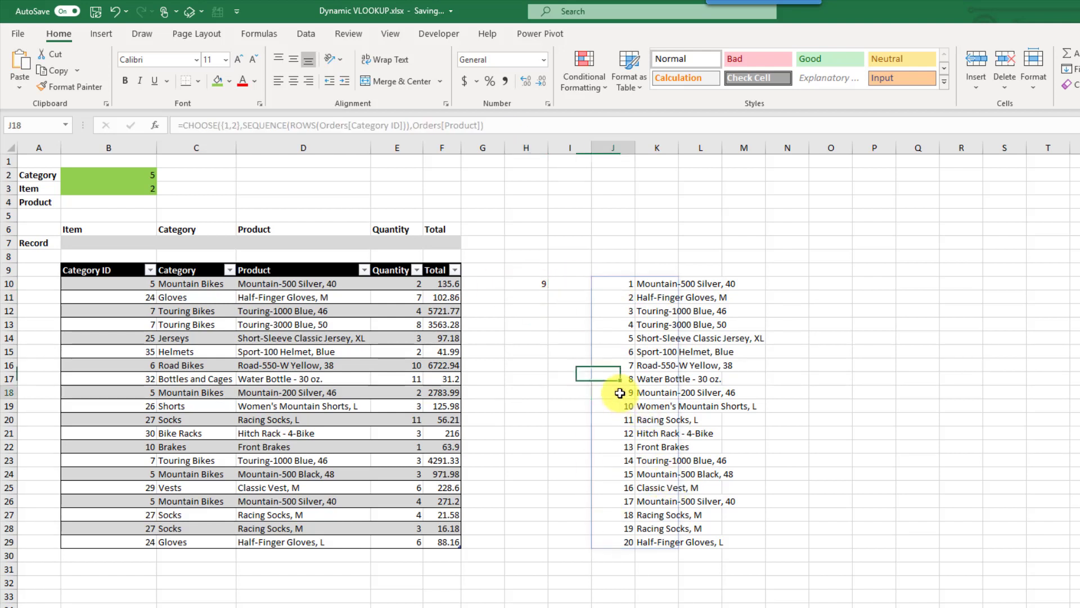
left_click(655, 392)
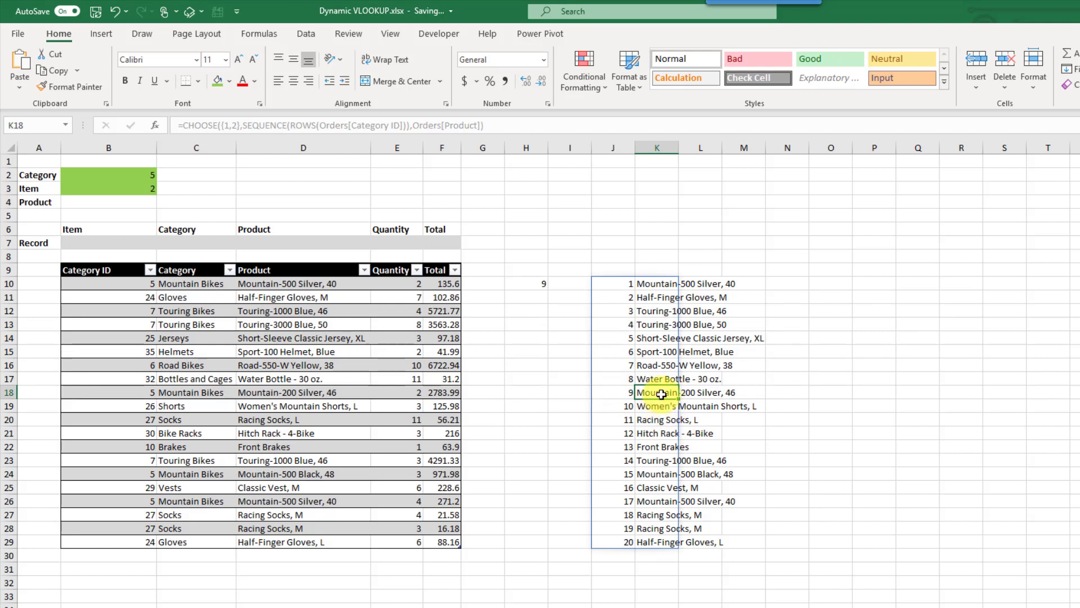
left_click(540, 285)
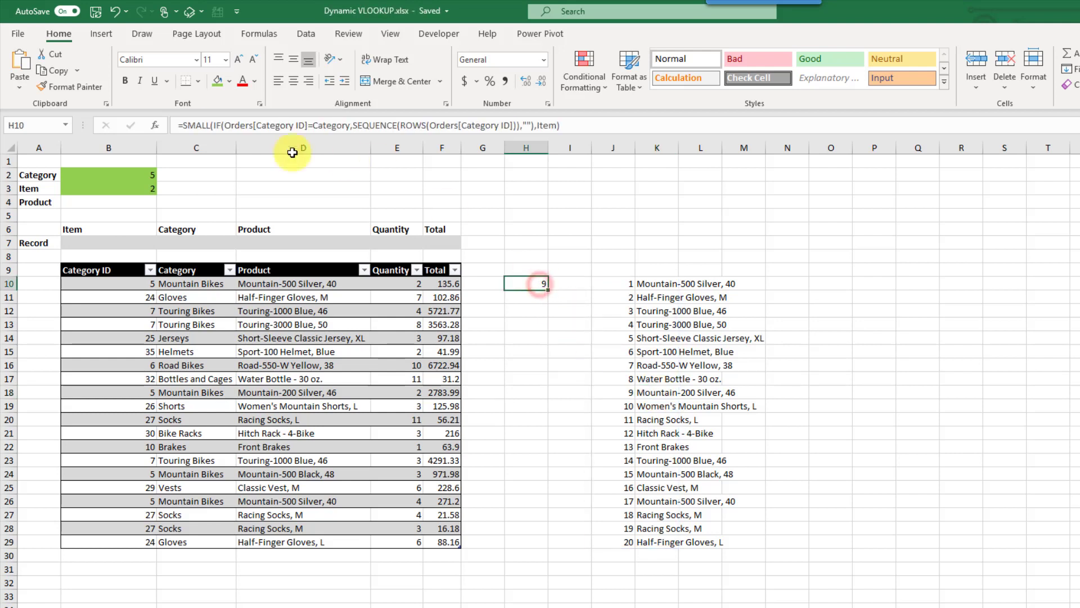
left_click(183, 124)
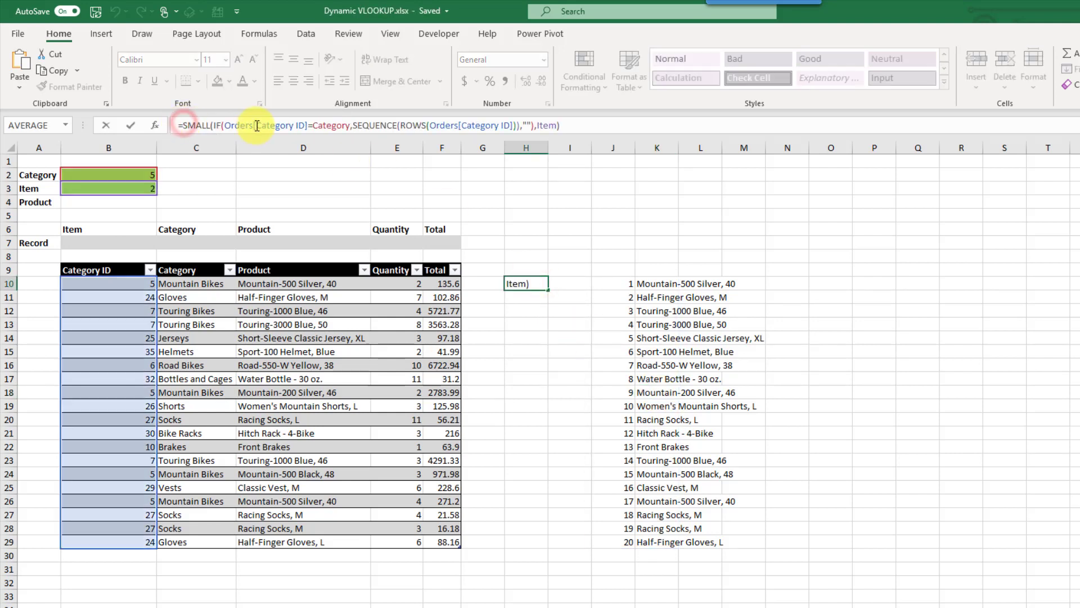
type("VLOOKUP(")
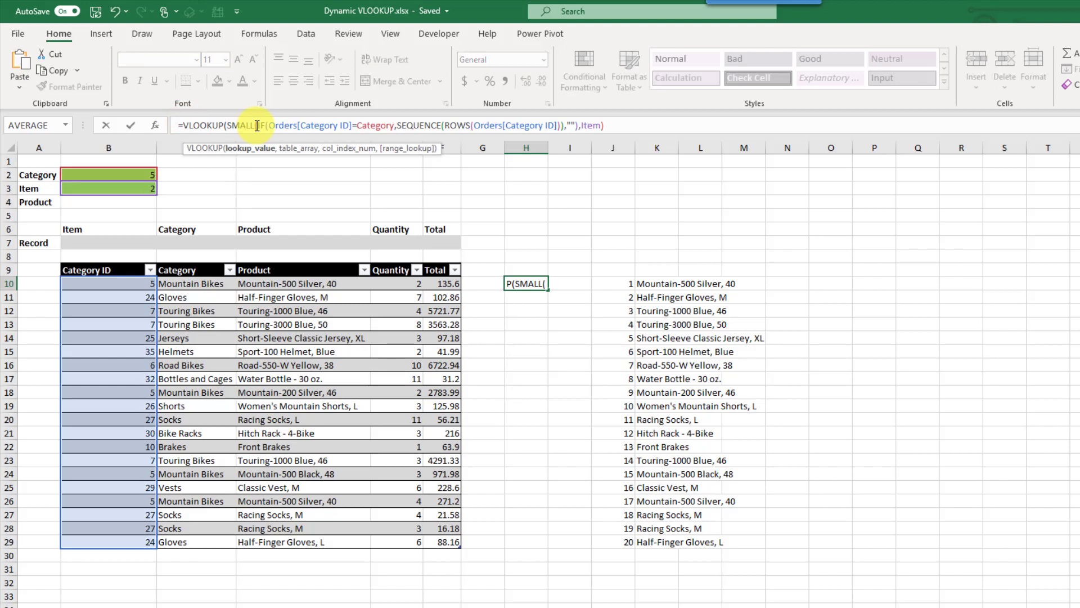
left_click_drag(229, 125, 615, 124)
left_click(616, 126)
key("Return")
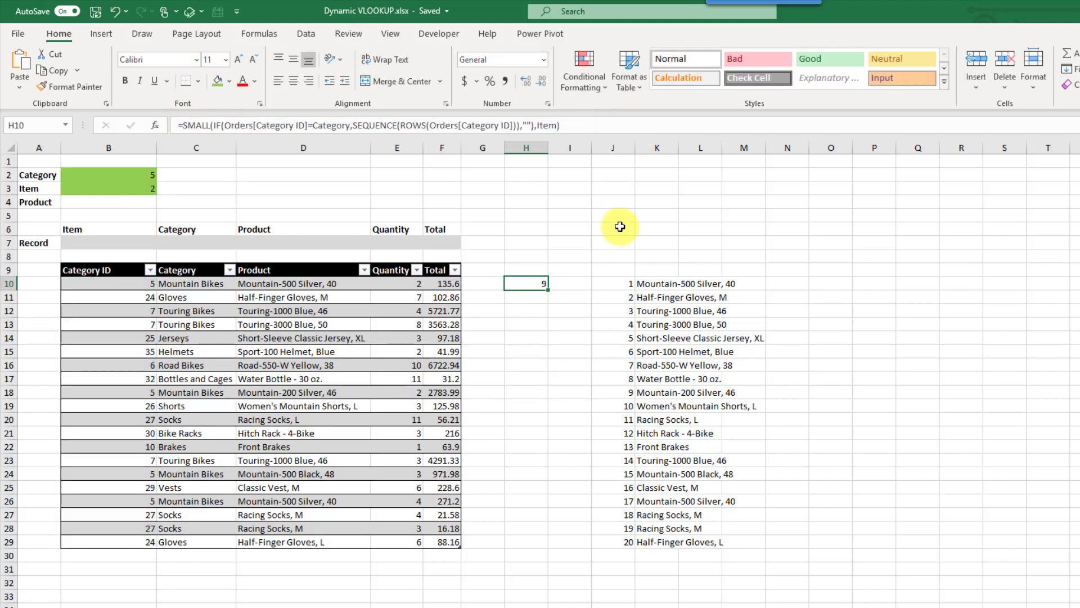
Copy the CHOOSE formula text from J10
left_click(617, 280)
left_click_drag(505, 125, 177, 123)
key("ctrl+c")
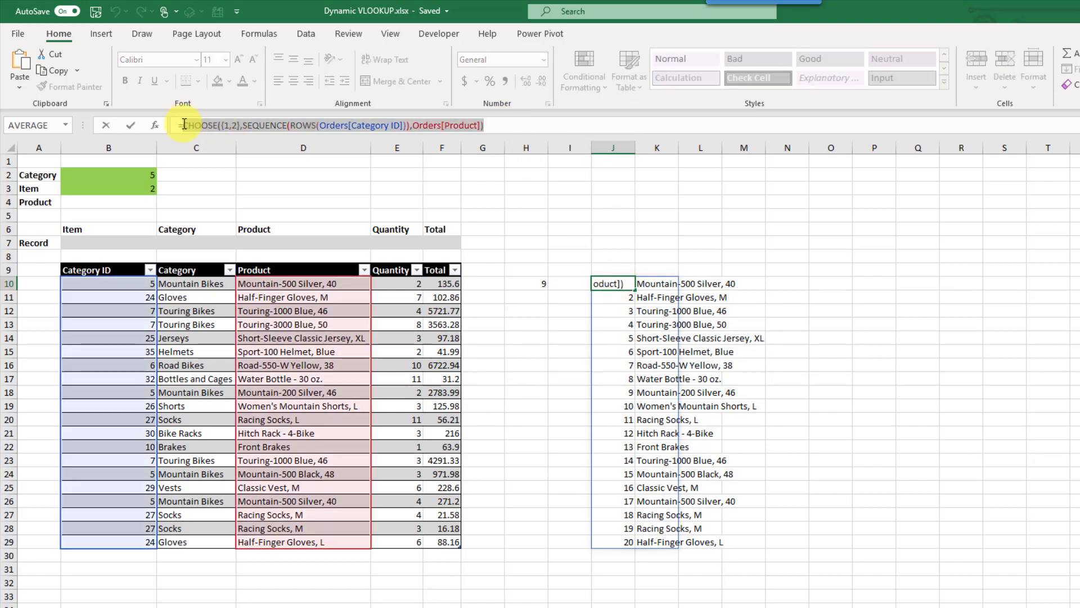
key("Escape")
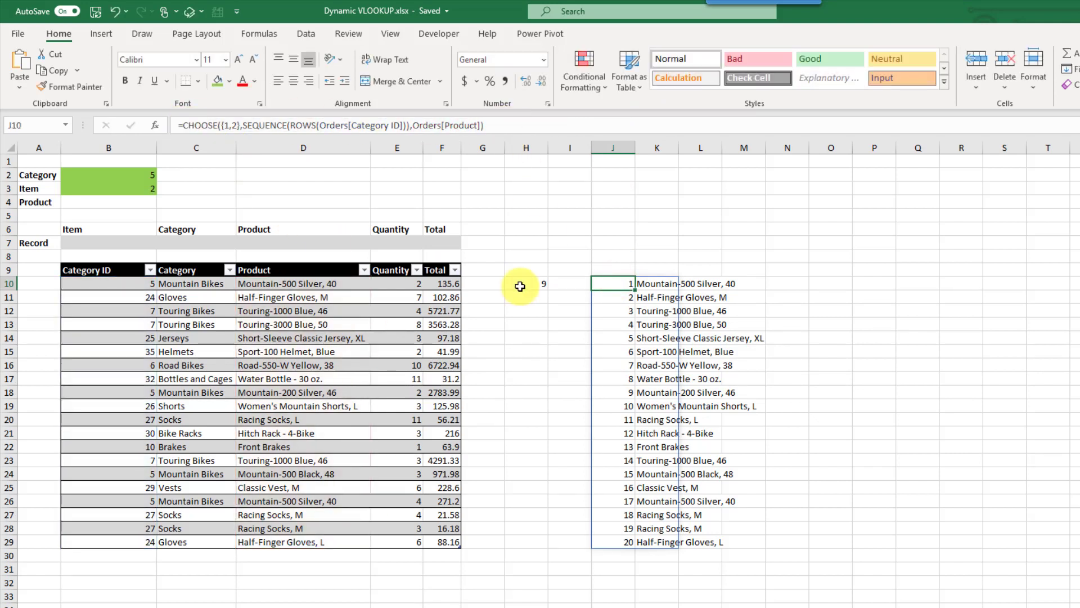
Wrap H10's SMALL formula in VLOOKUP with the pasted CHOOSE array, column 2, FALSE
left_click(518, 284)
left_click(181, 125)
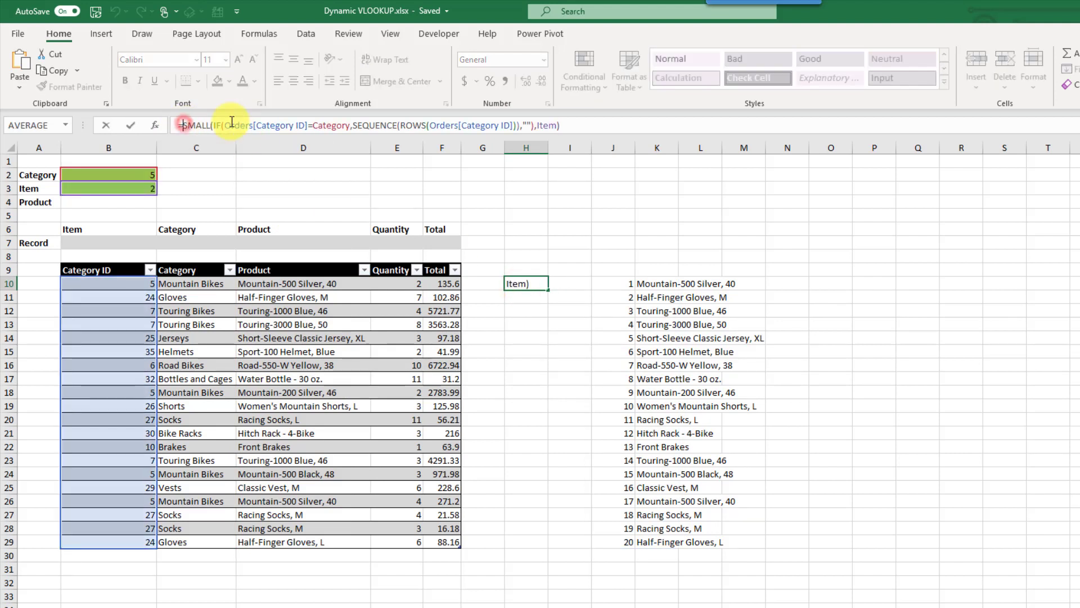
type("vl")
key("Tab")
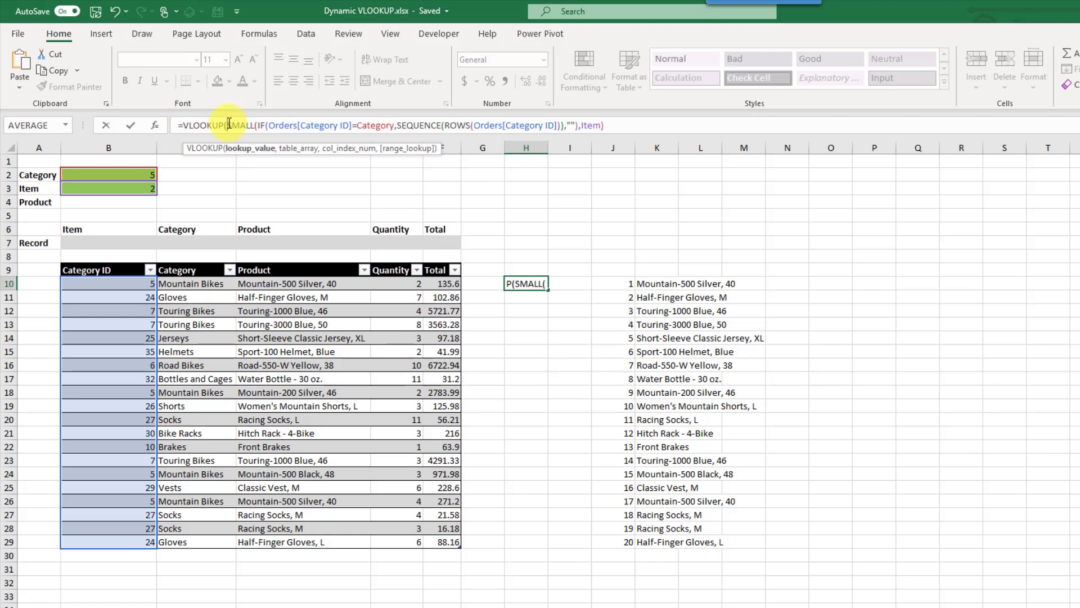
left_click(610, 125)
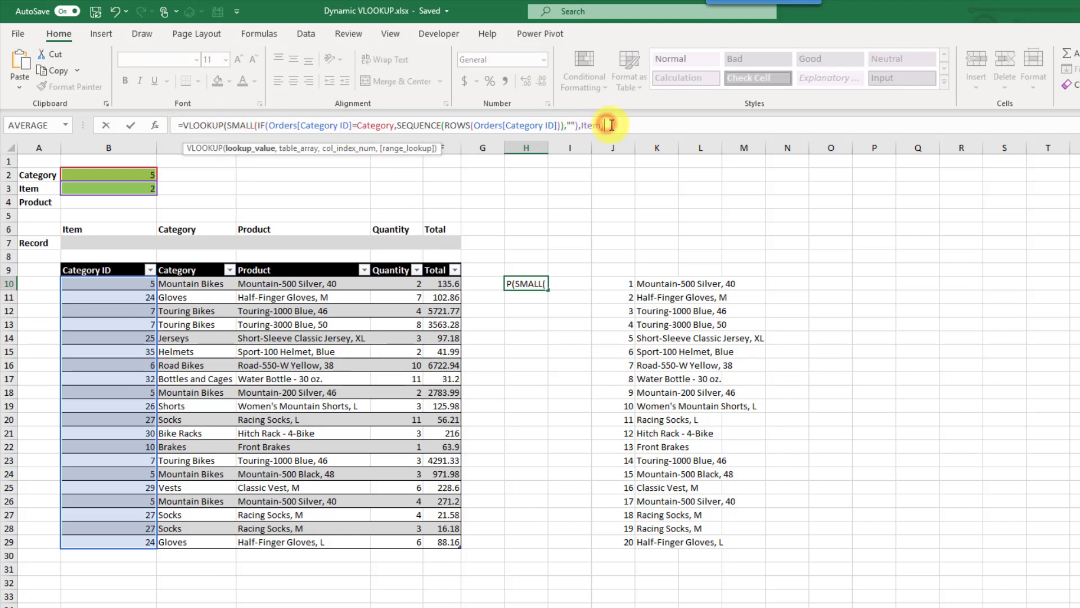
type(",")
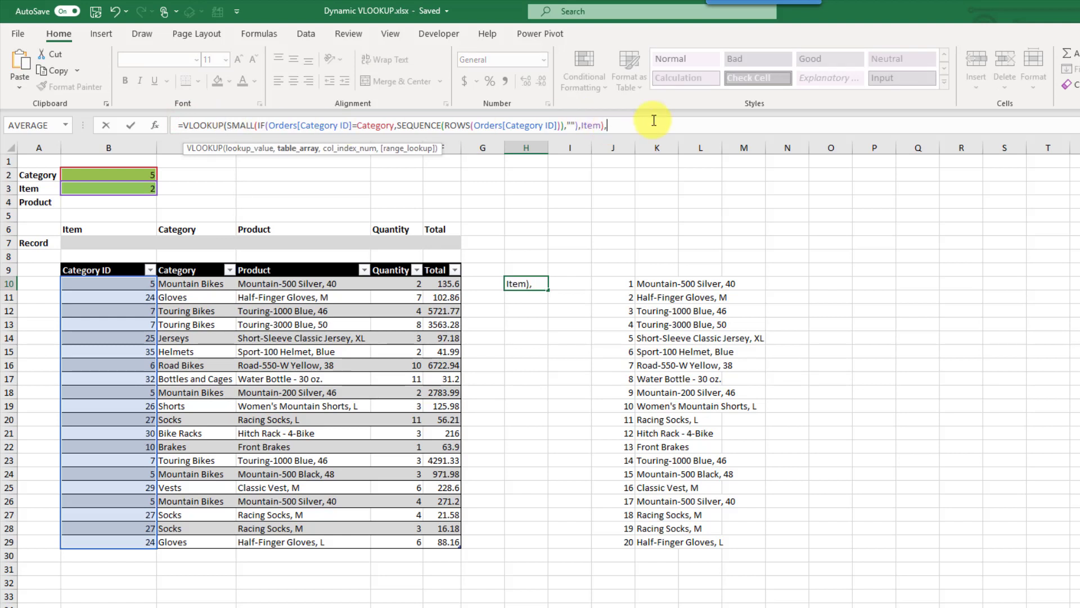
key("ctrl+v")
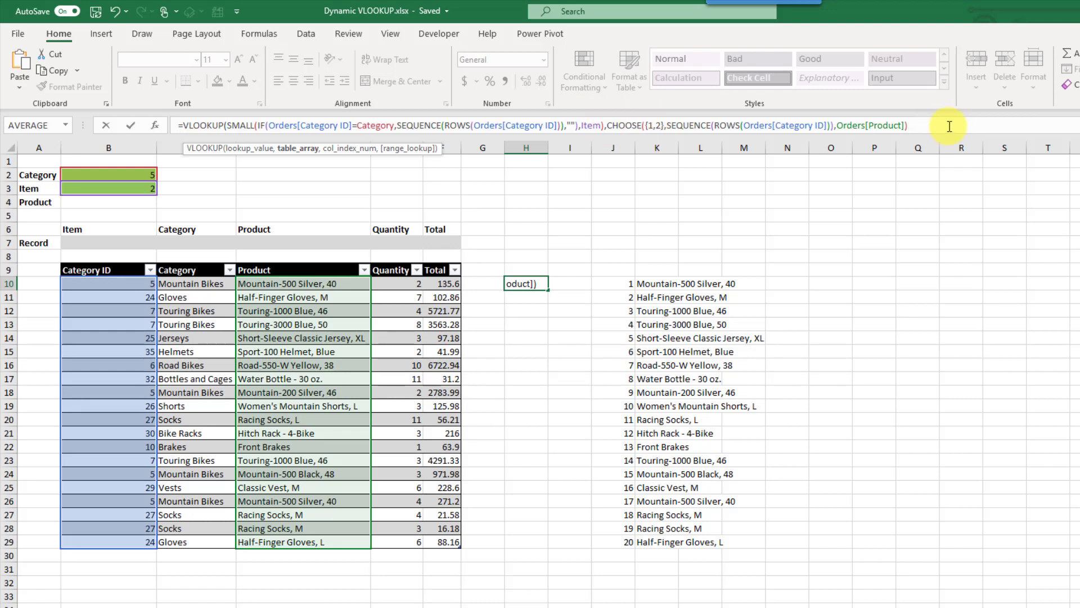
type(",2,FALSE")
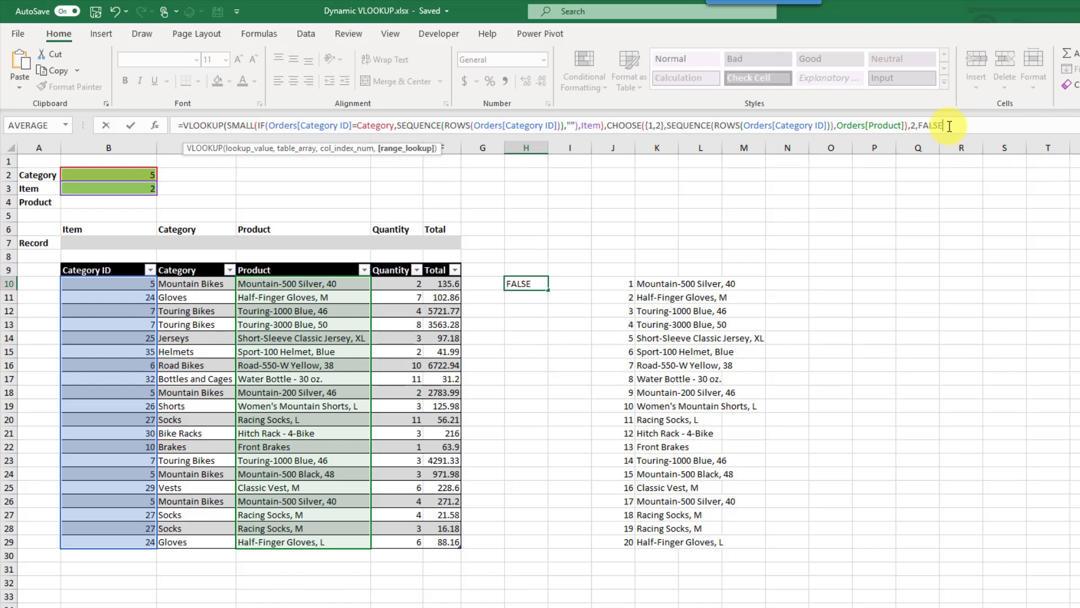
type(")")
key("ctrl+Return")
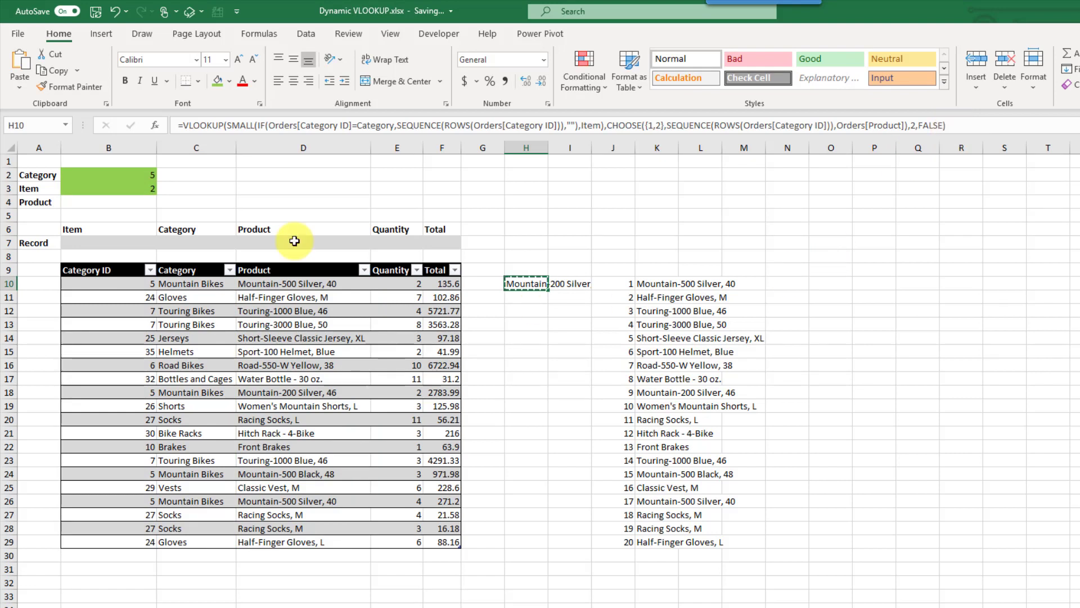
left_click(104, 202)
type("=VLOOKUP(SMALL(IF(Orders[Category ID]=Category,SEQUENCE(ROWS(Orders[Category ID])),\"\"),Item),CHOOSE({1,2},SEQUENCE(ROWS(Orders[Category ID])),Orders[Product]),2,FALSE)")
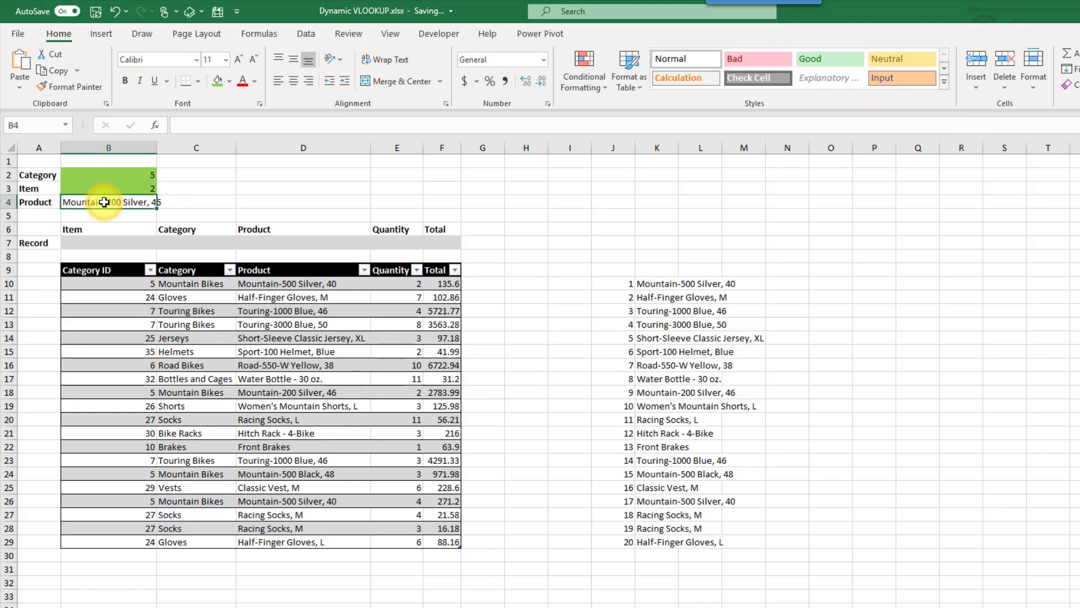
double_click(155, 147)
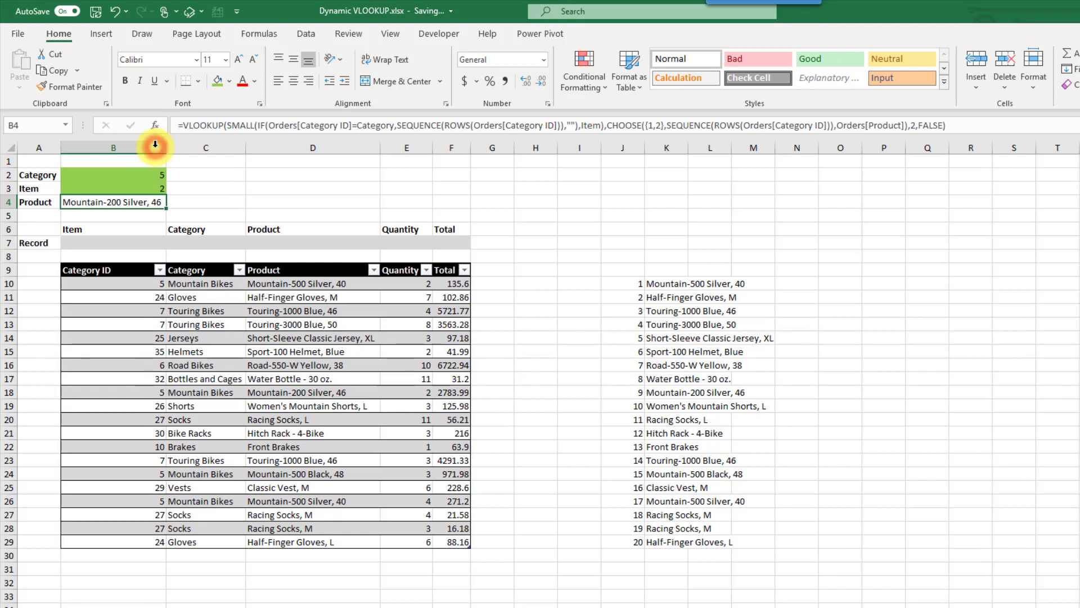
left_click(144, 174)
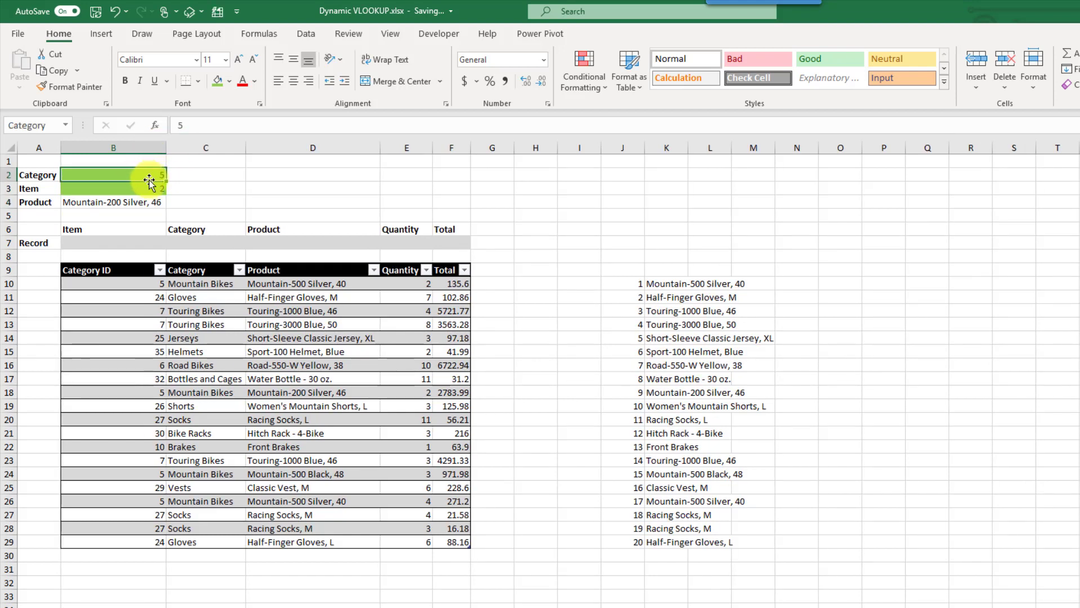
left_click(147, 190)
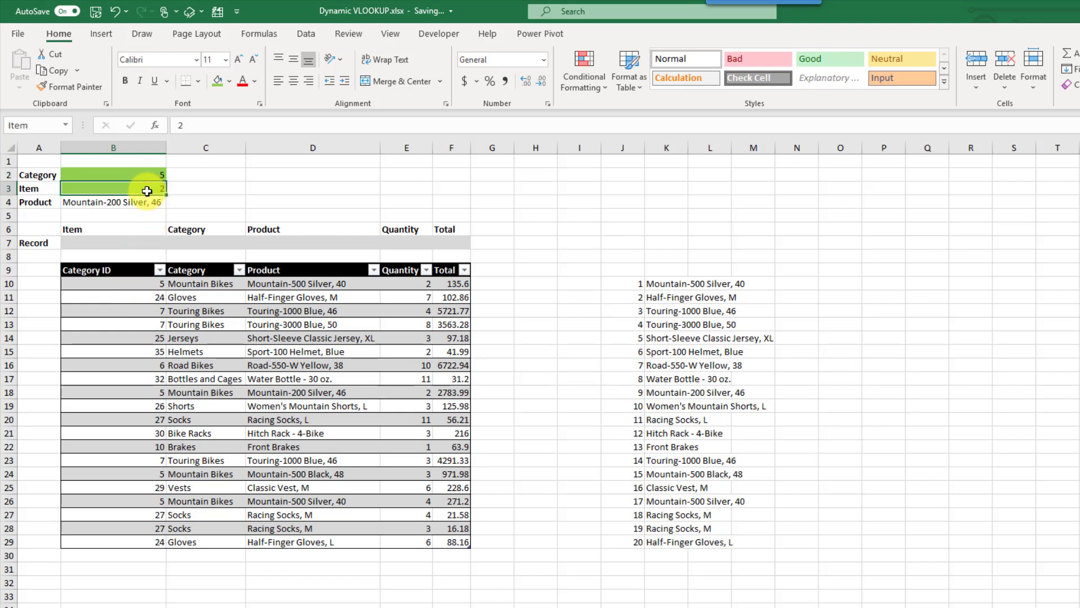
left_click(141, 281)
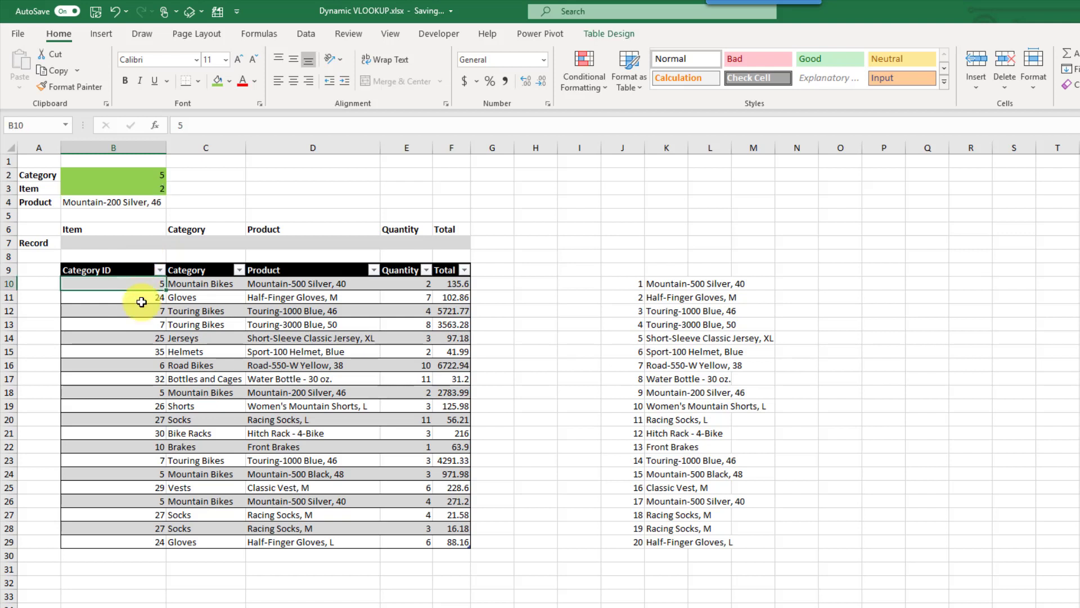
left_click(142, 392)
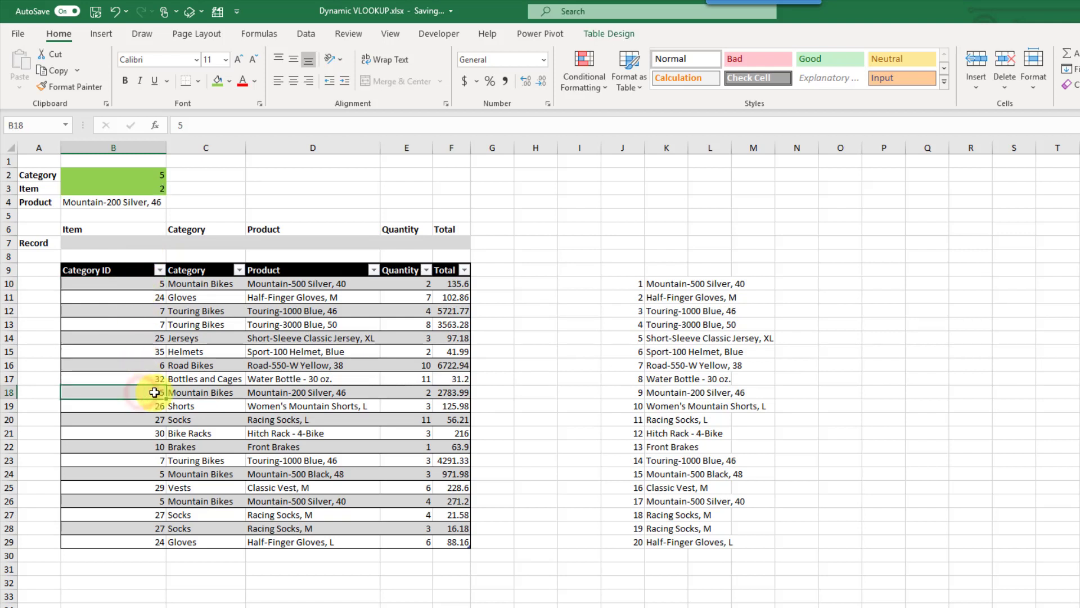
left_click(289, 391)
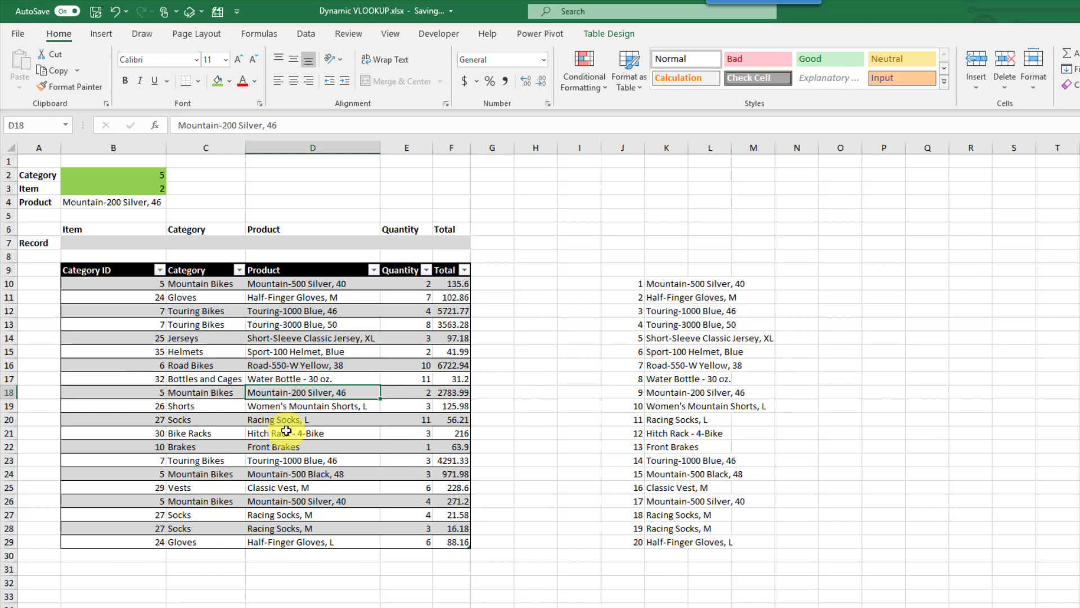
left_click(135, 203)
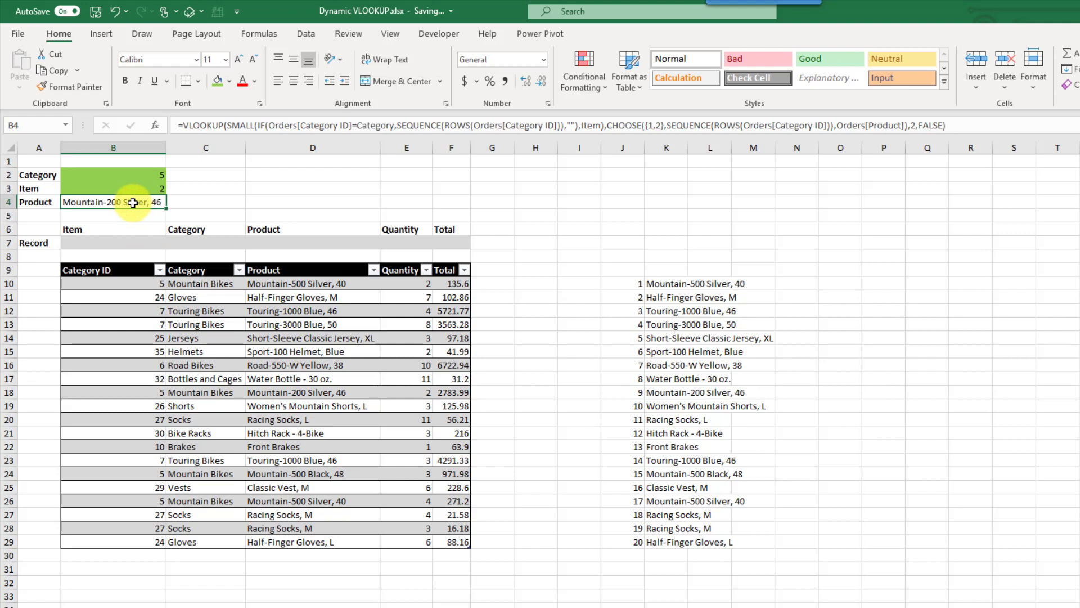
left_click(139, 177)
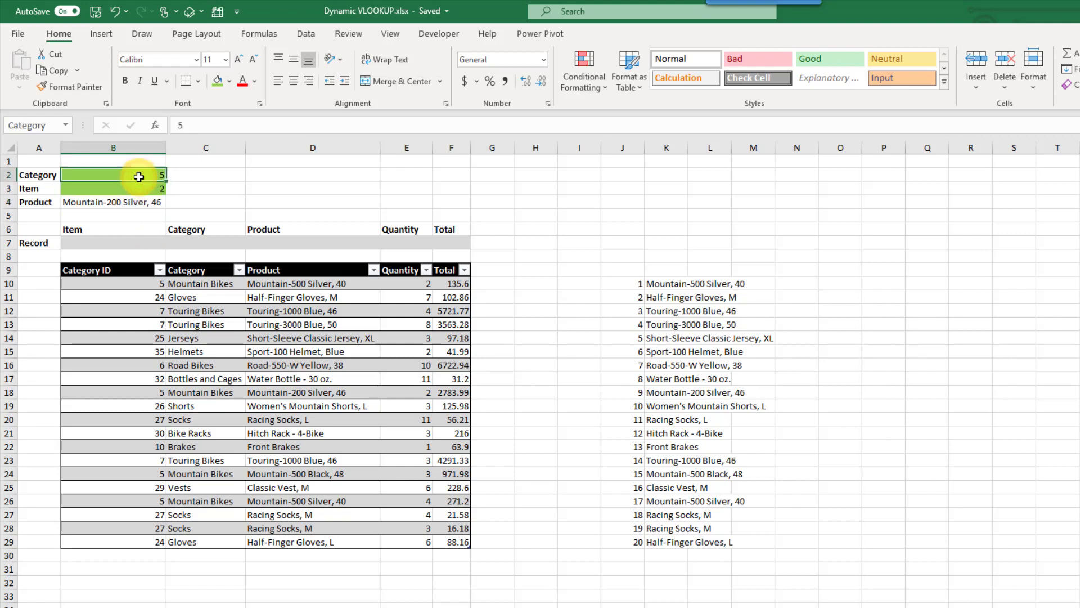
Change Category in B2 to 27 and check the category 27 orders in rows 20 and 27
type("27")
key("Return")
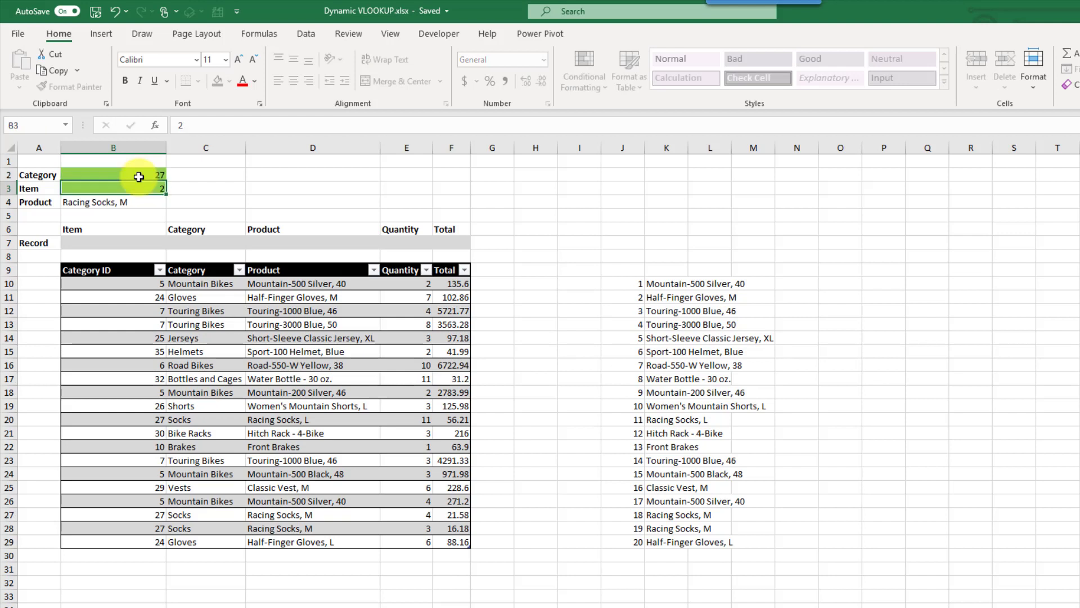
left_click(136, 419)
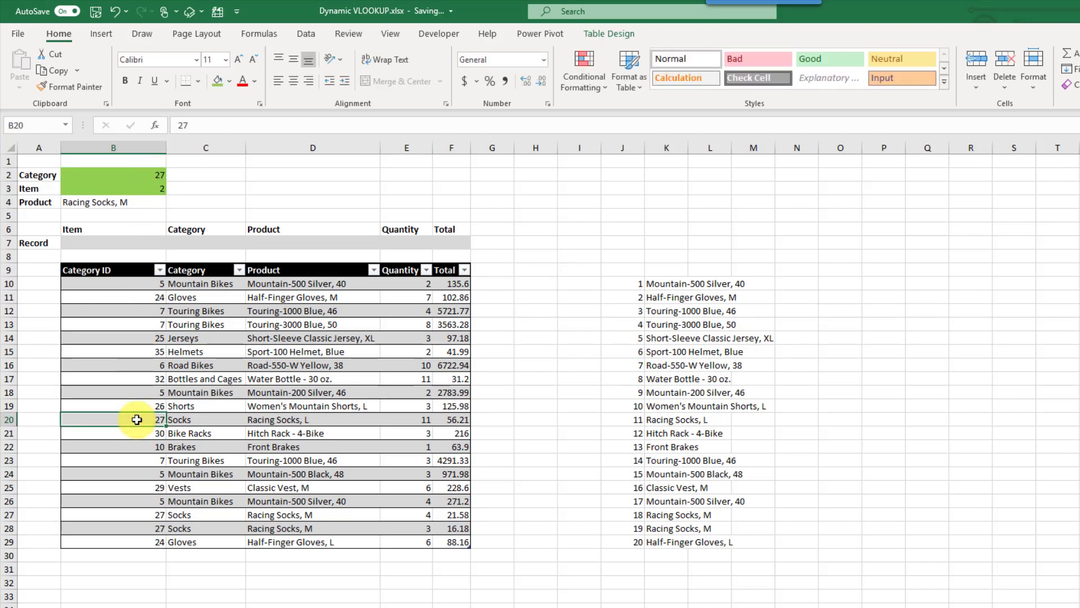
left_click(134, 186)
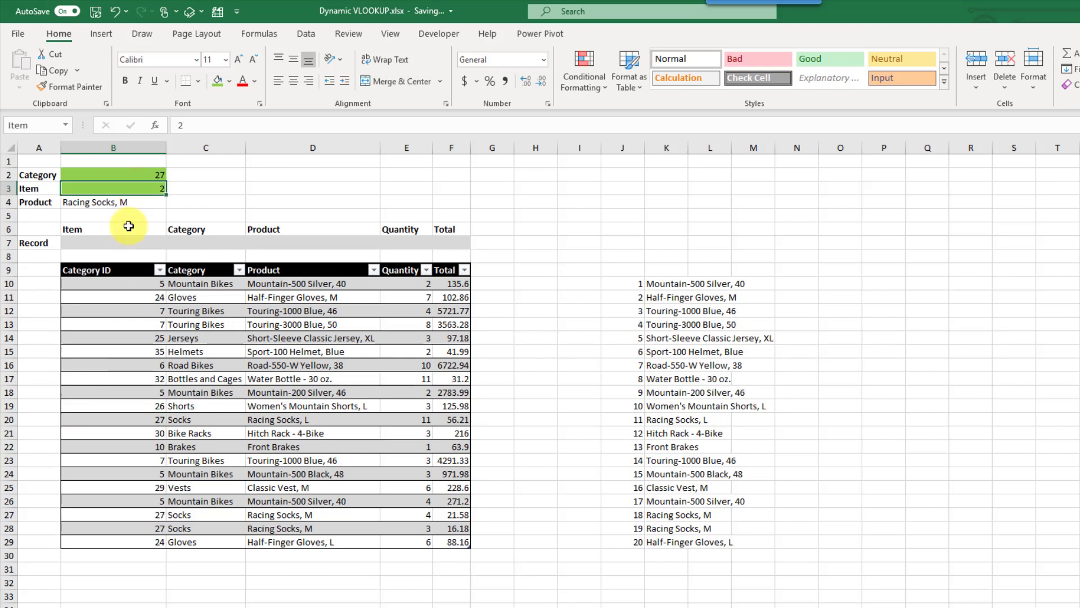
left_click(127, 418)
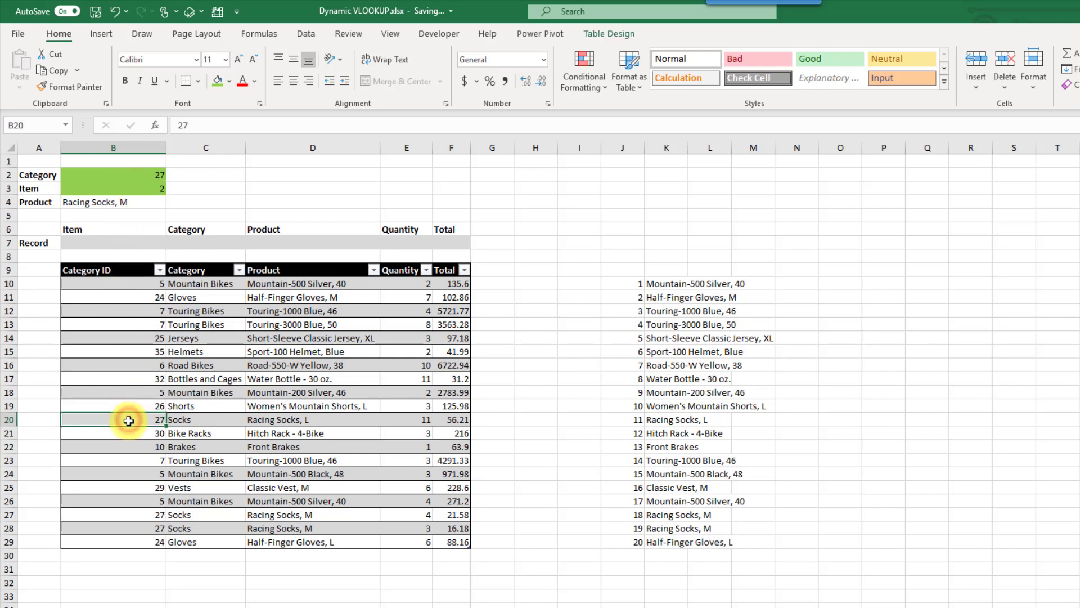
left_click(132, 515)
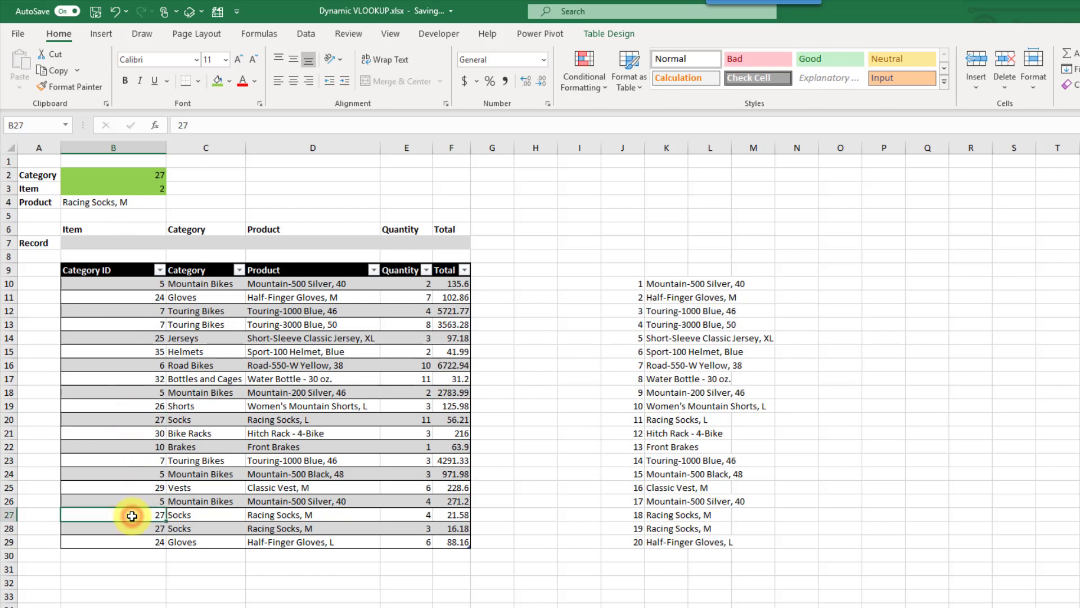
left_click(327, 515)
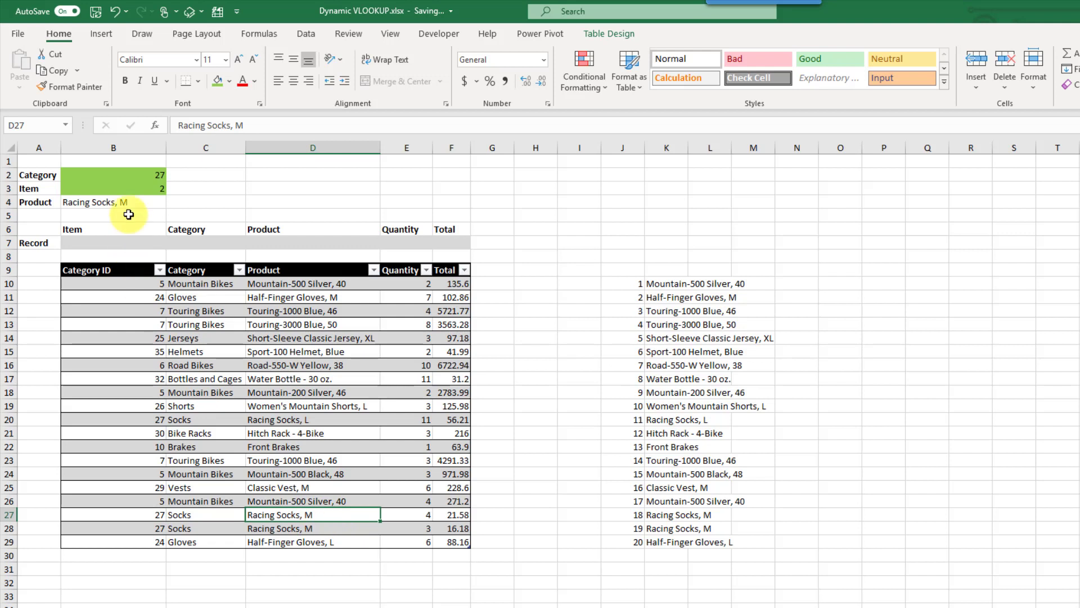
left_click(140, 202)
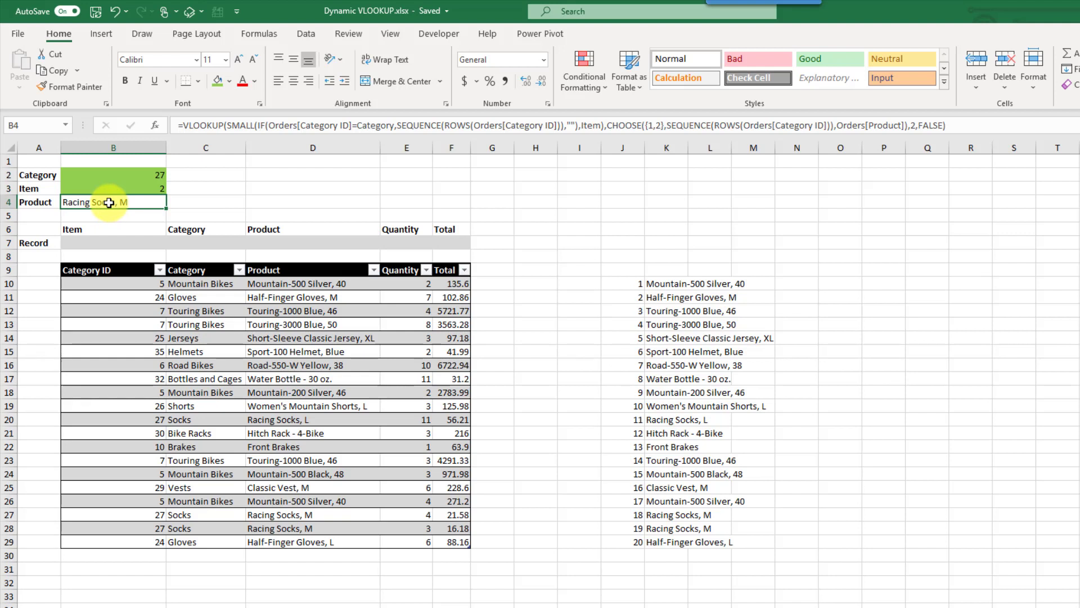
Paste only the formula from B4 into B7 via Paste Special Formulas
key("ctrl+c")
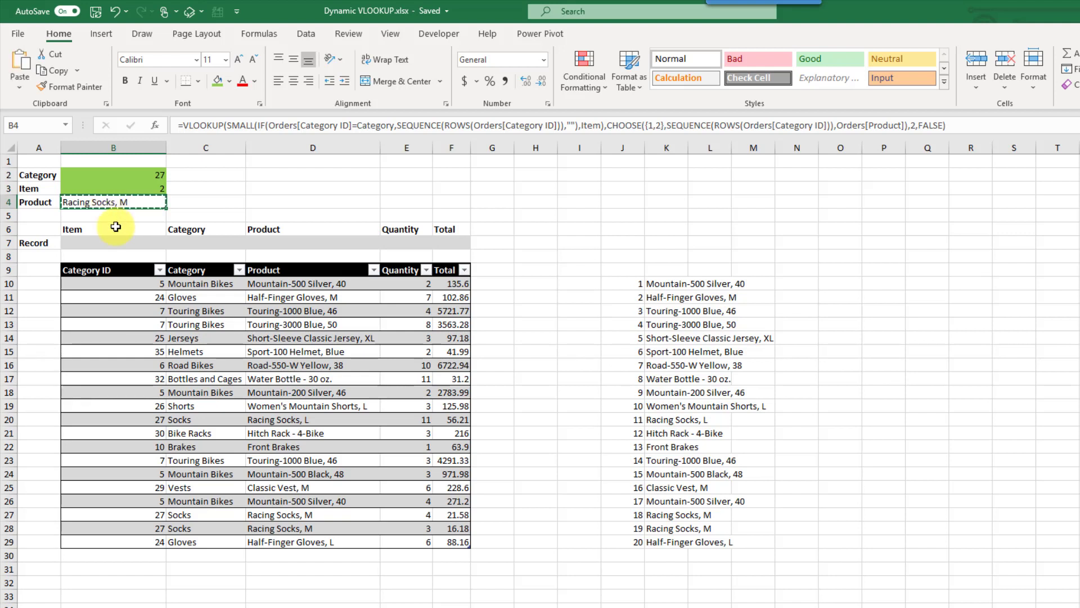
left_click(112, 244)
key("ctrl+alt+v")
key("Down")
key("Down")
key("Up")
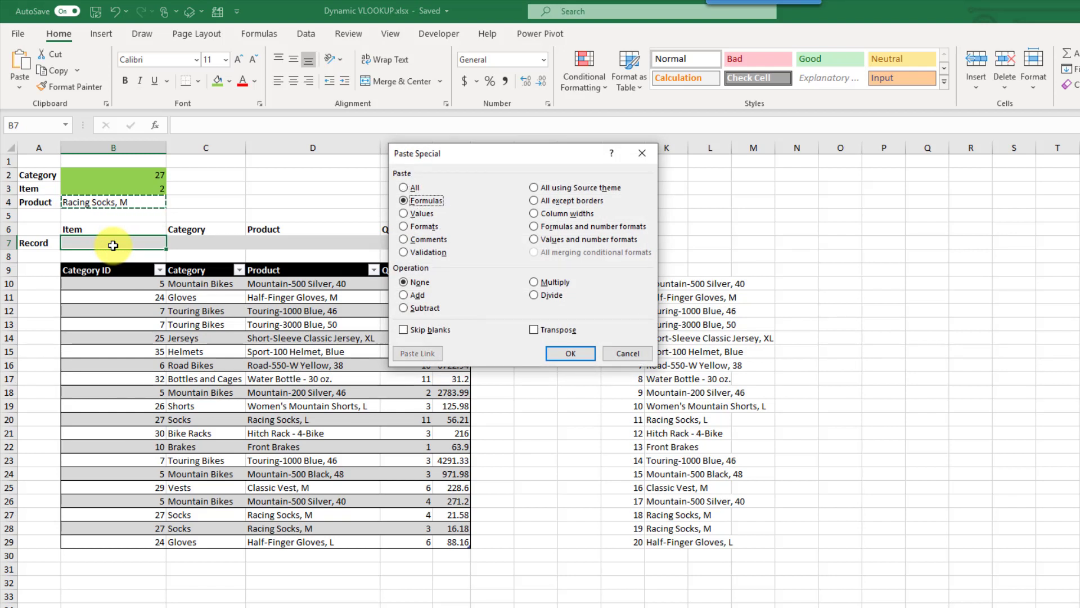
key("Return")
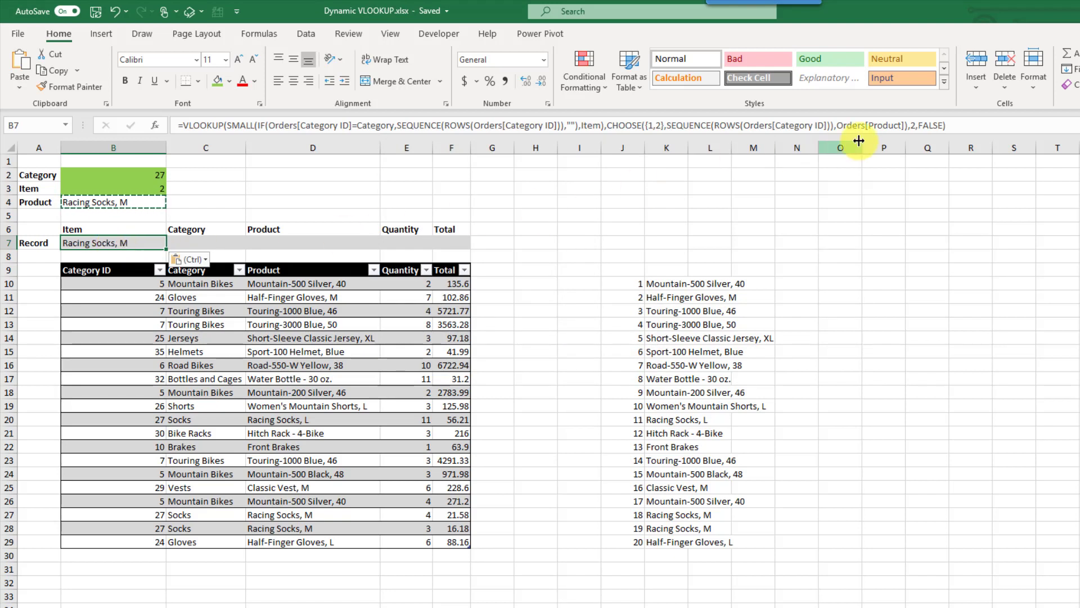
Change B7's VLOOKUP column index from 2 to {1,2} so it spills 18 and Racing Socks, M
left_click(914, 126)
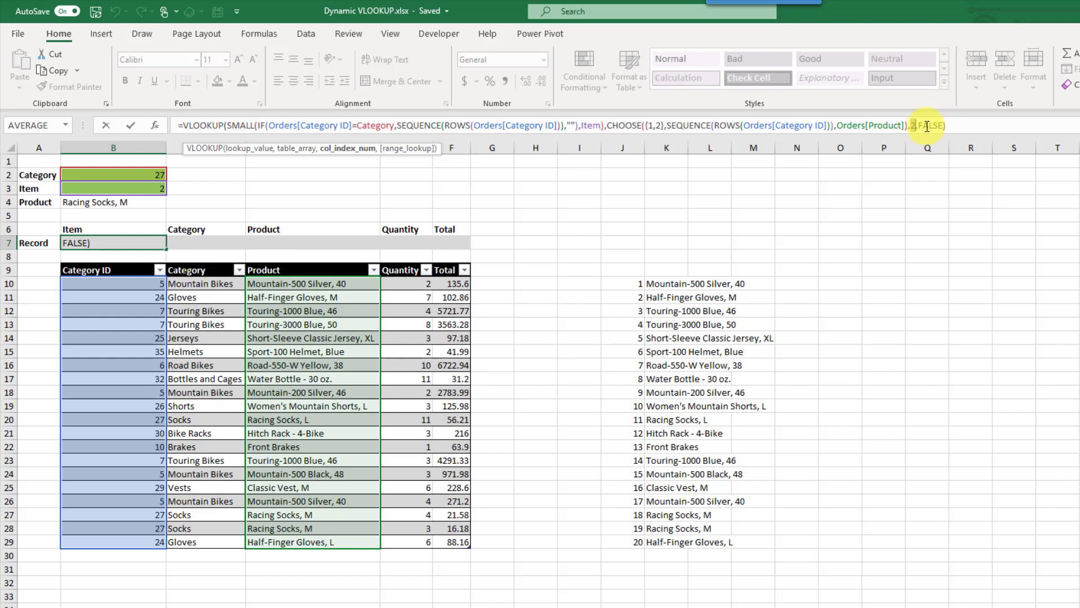
type("{")
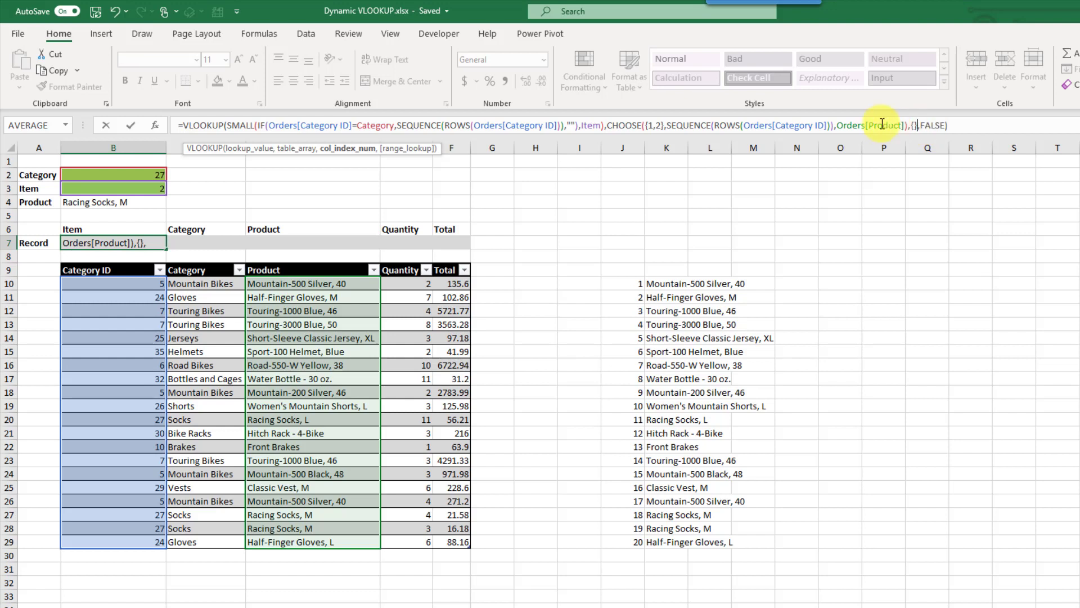
type("}")
left_click(915, 125)
type("1,2")
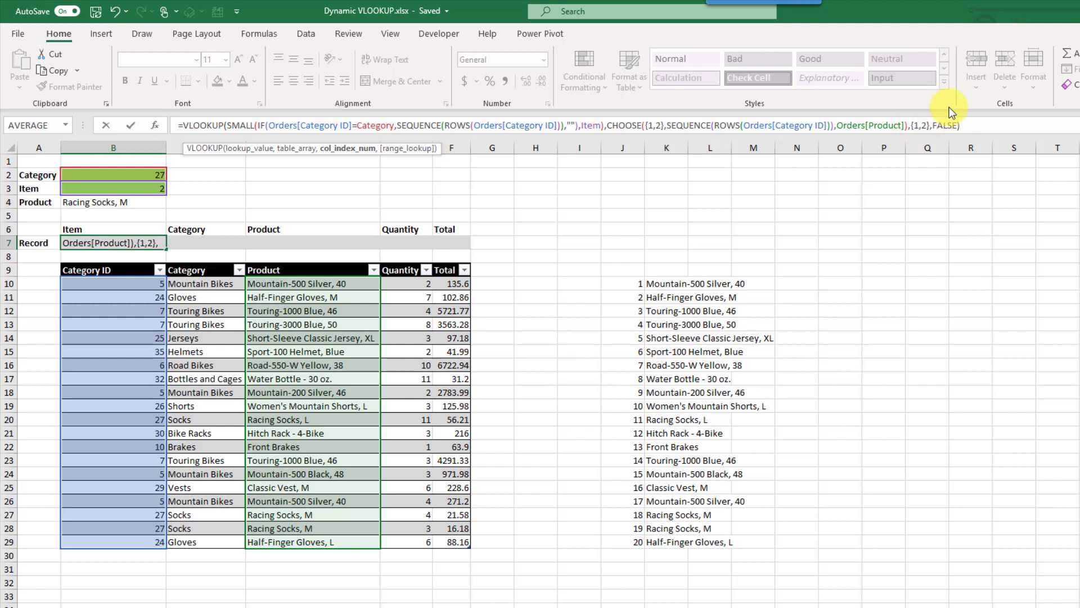
key("ctrl+Return")
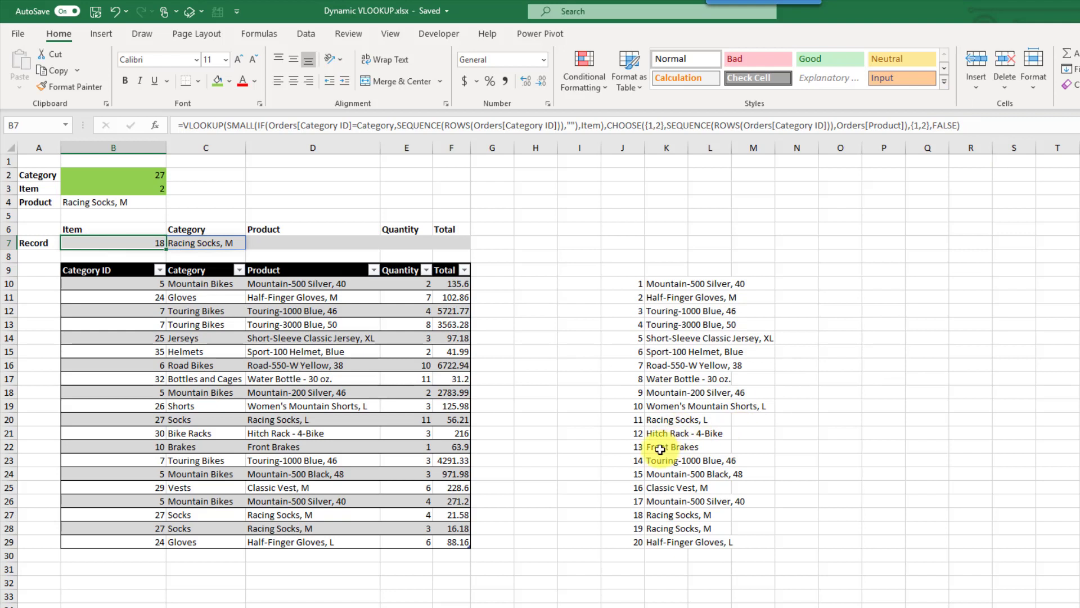
left_click_drag(634, 514, 656, 513)
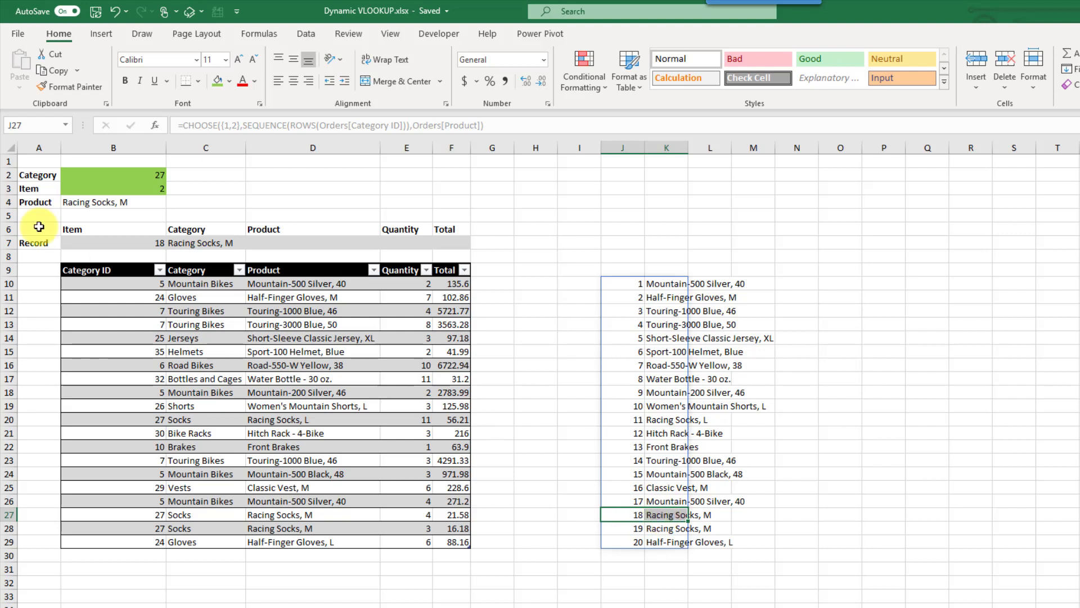
left_click(113, 243)
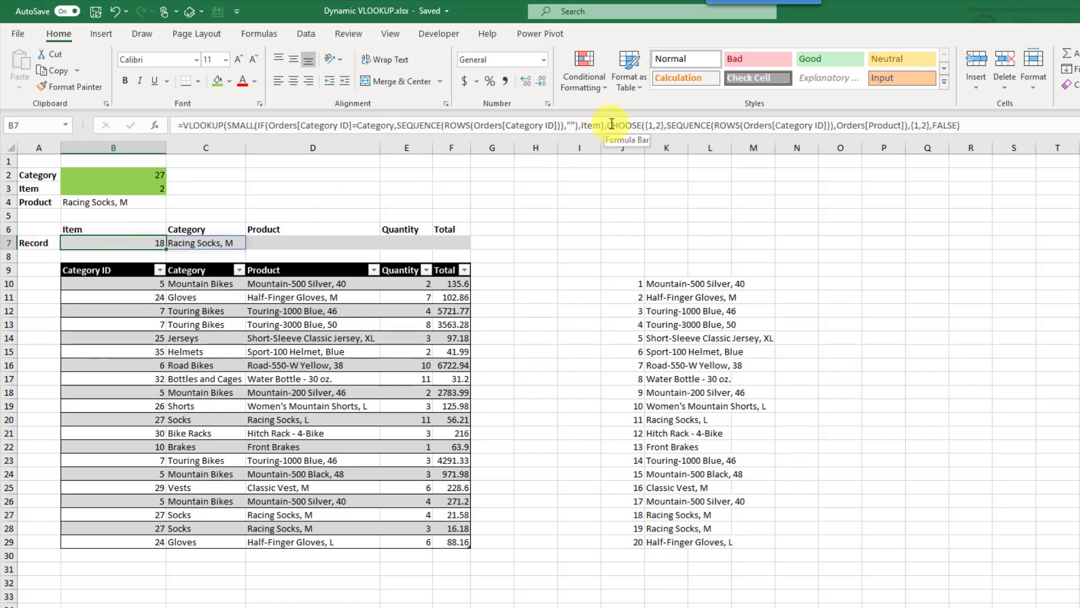
left_click_drag(608, 124, 836, 129)
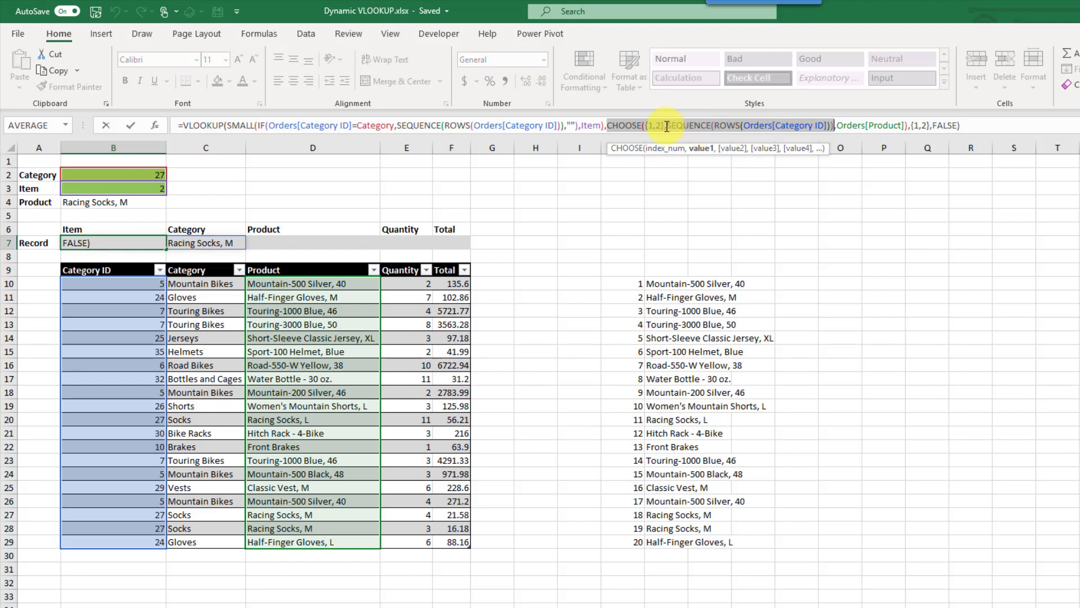
Replace Orders[Product] with the whole Orders table and adjust the CHOOSE array in B7's formula
left_click_drag(836, 125, 908, 121)
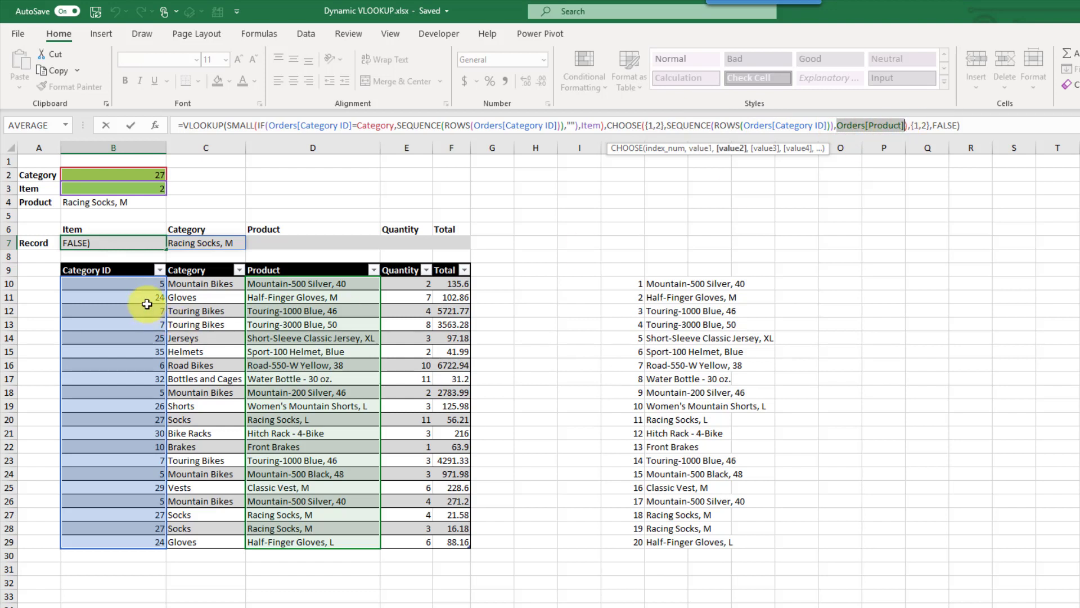
left_click_drag(139, 286, 451, 538)
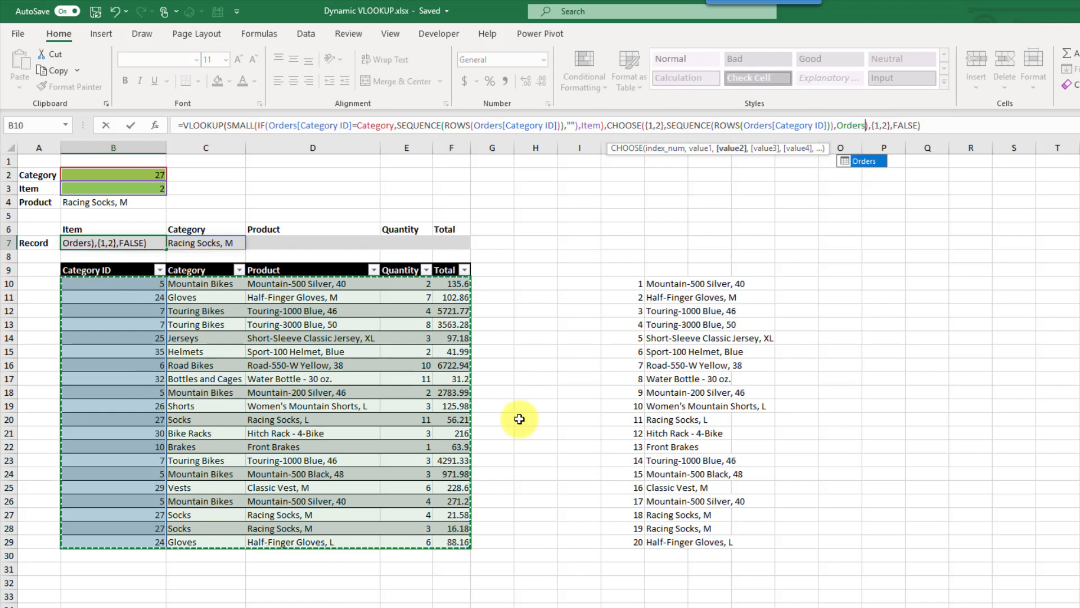
left_click(652, 126)
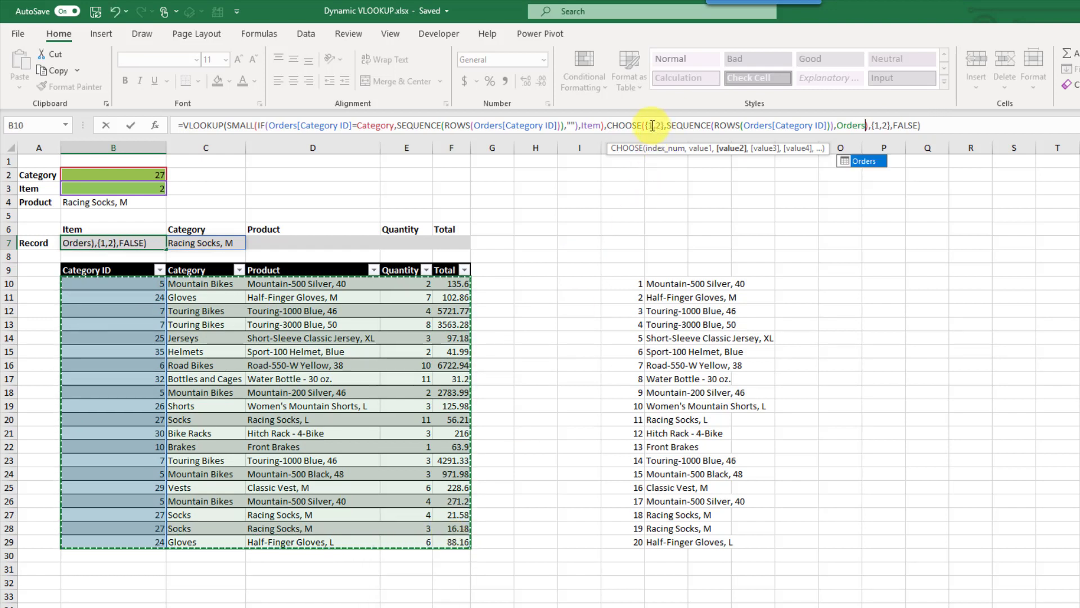
left_click(653, 126)
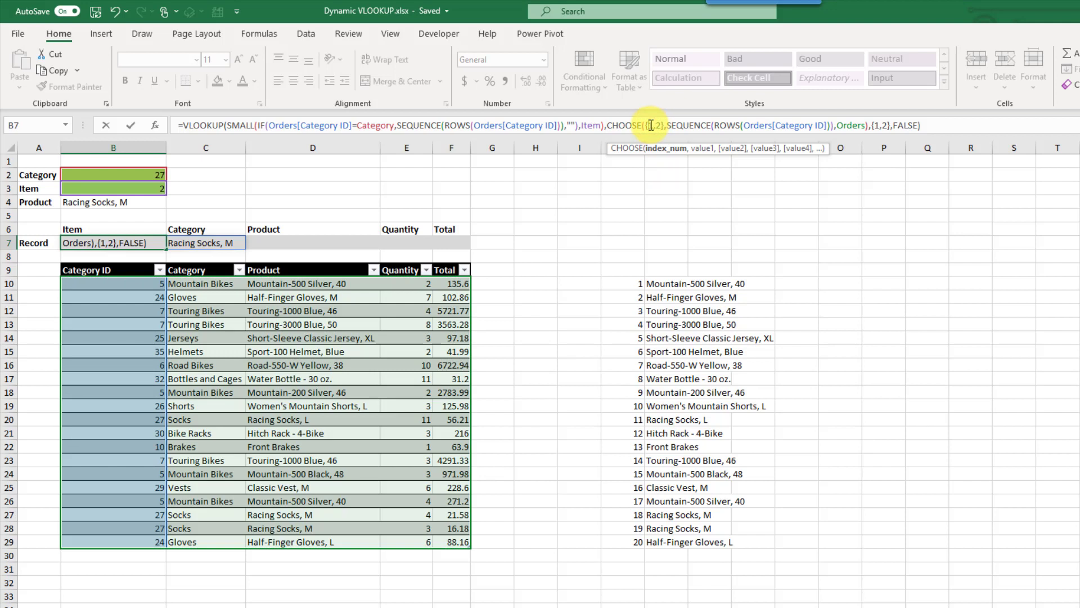
left_click_drag(652, 125, 661, 125)
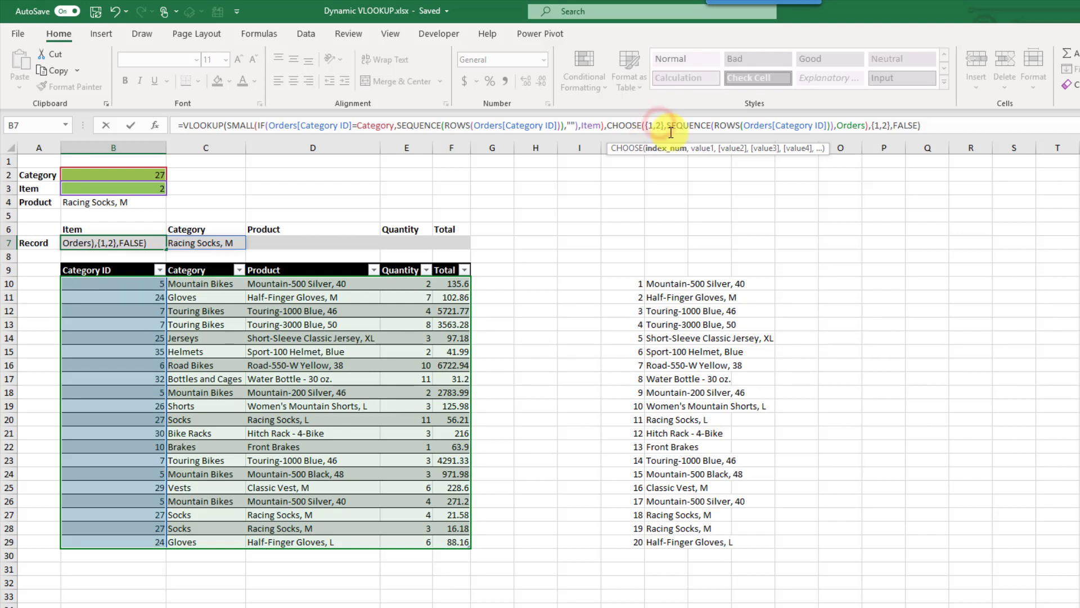
type(",2,2,2,2,2")
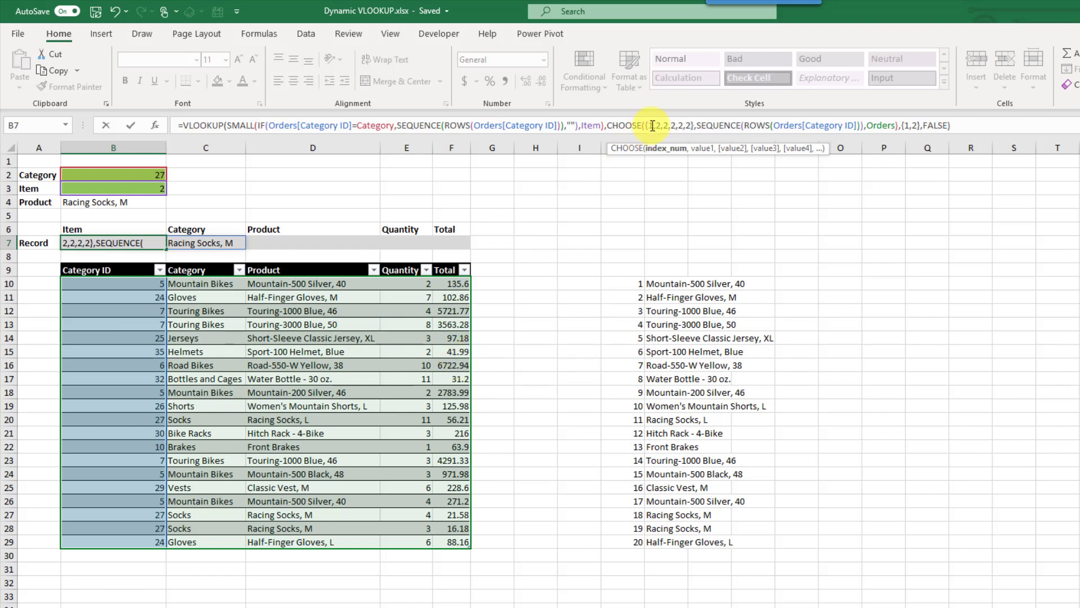
left_click_drag(651, 125, 680, 126)
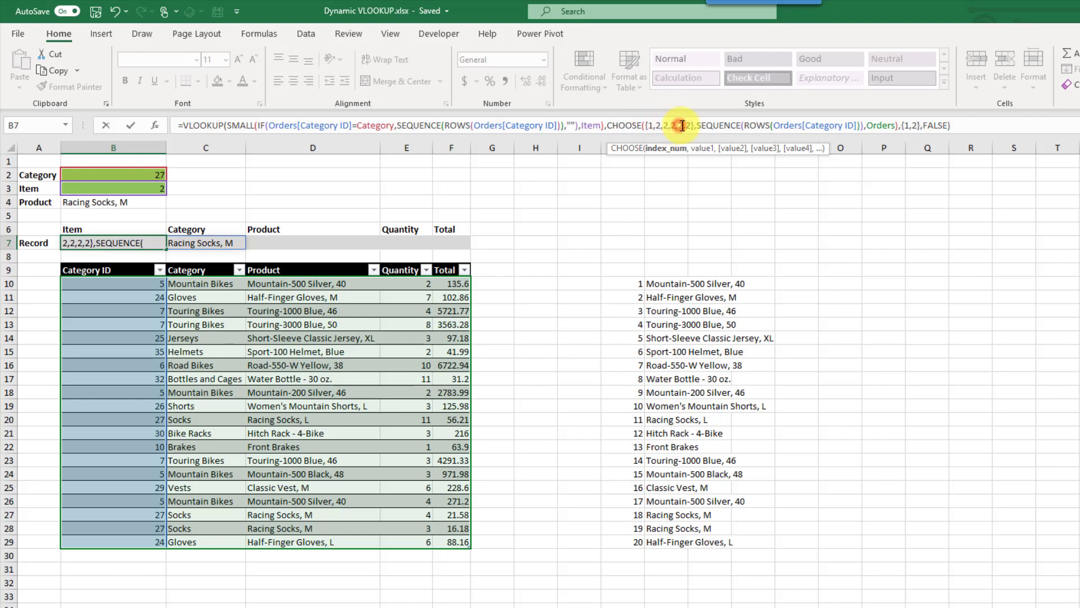
left_click(684, 126)
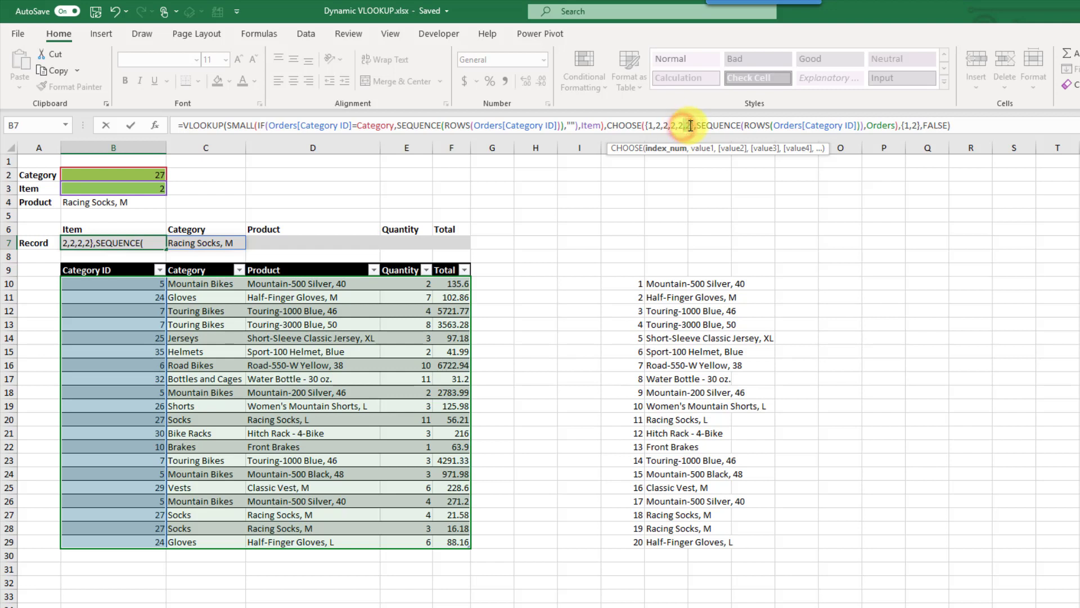
key("Delete")
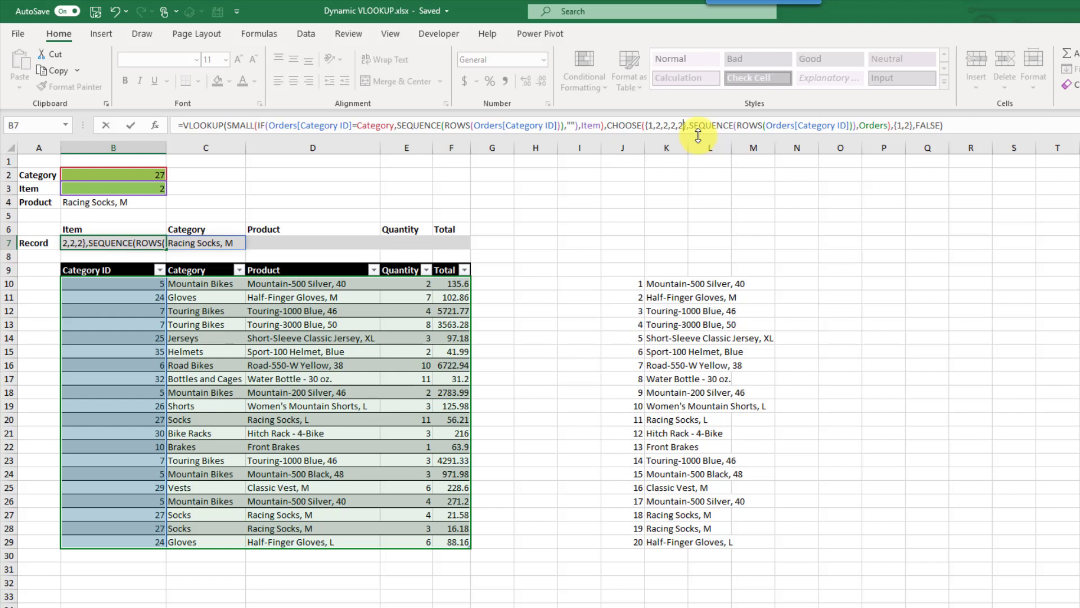
key("Return")
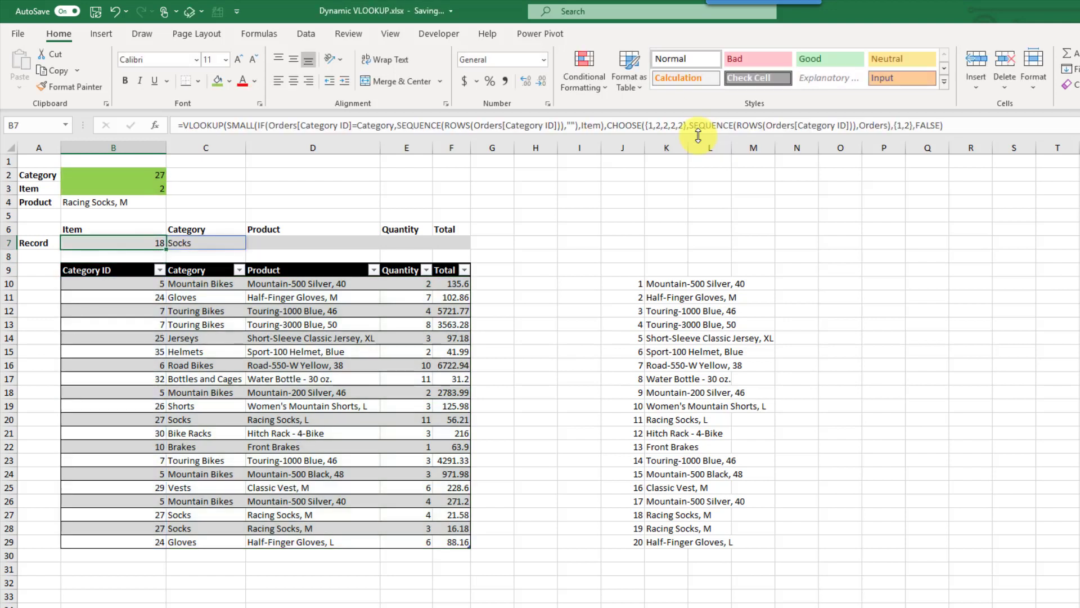
Extend B7's column index array with 3,4,5 to spill the full record, ending with 4 and 21.58
left_click(909, 124)
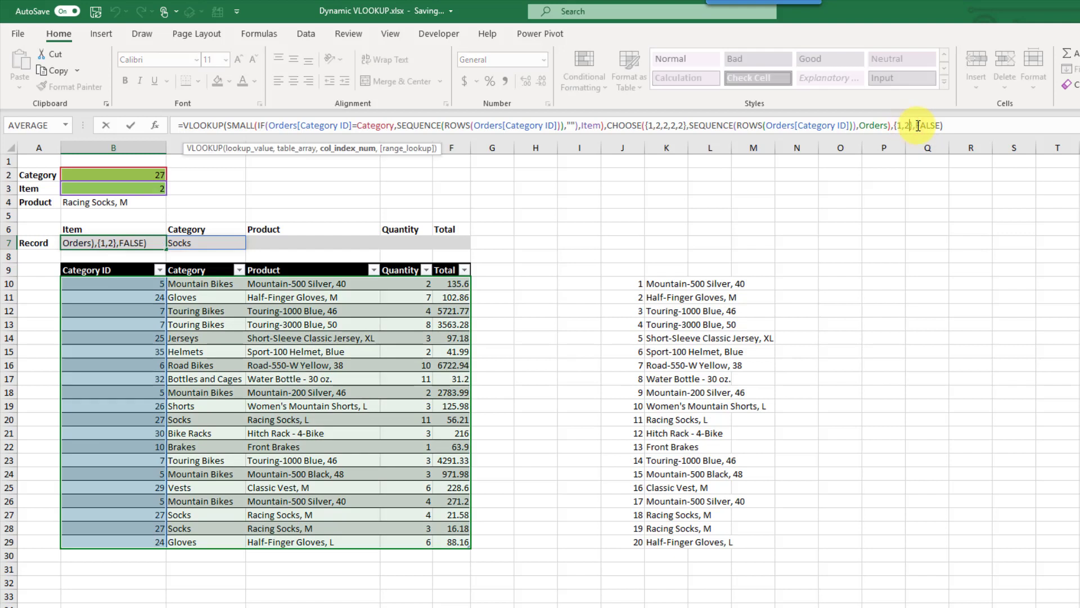
type(",3,4,5")
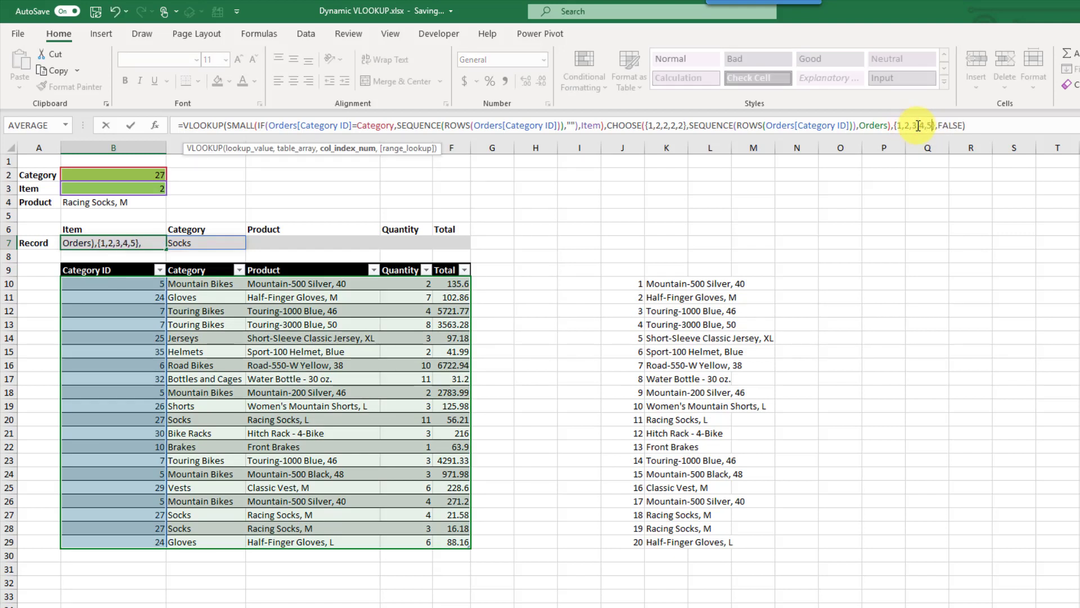
key("Return")
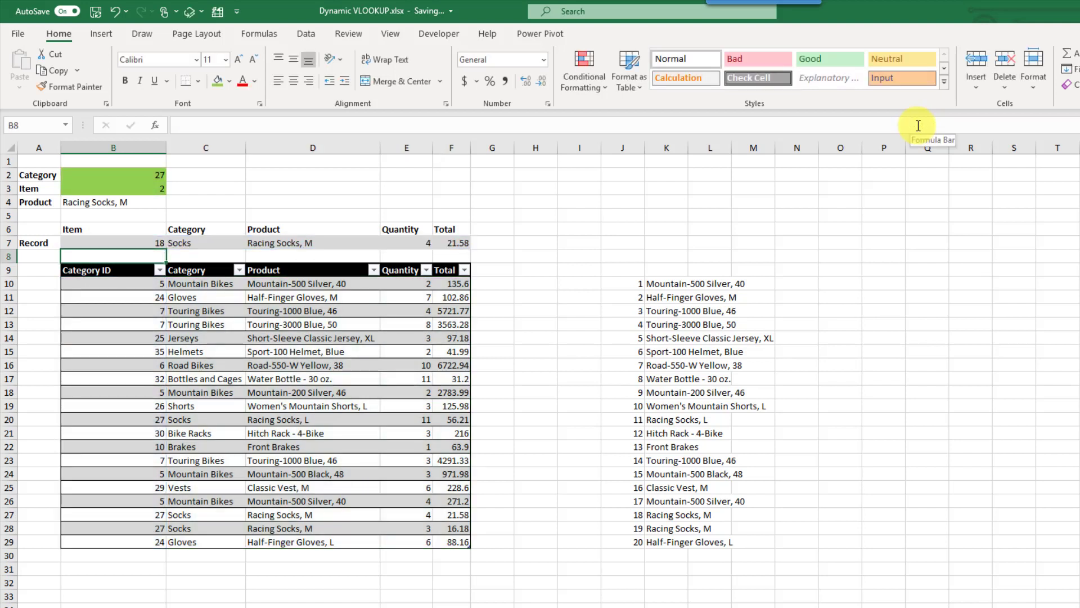
Check each spilled record value in B7 through F7
left_click(146, 242)
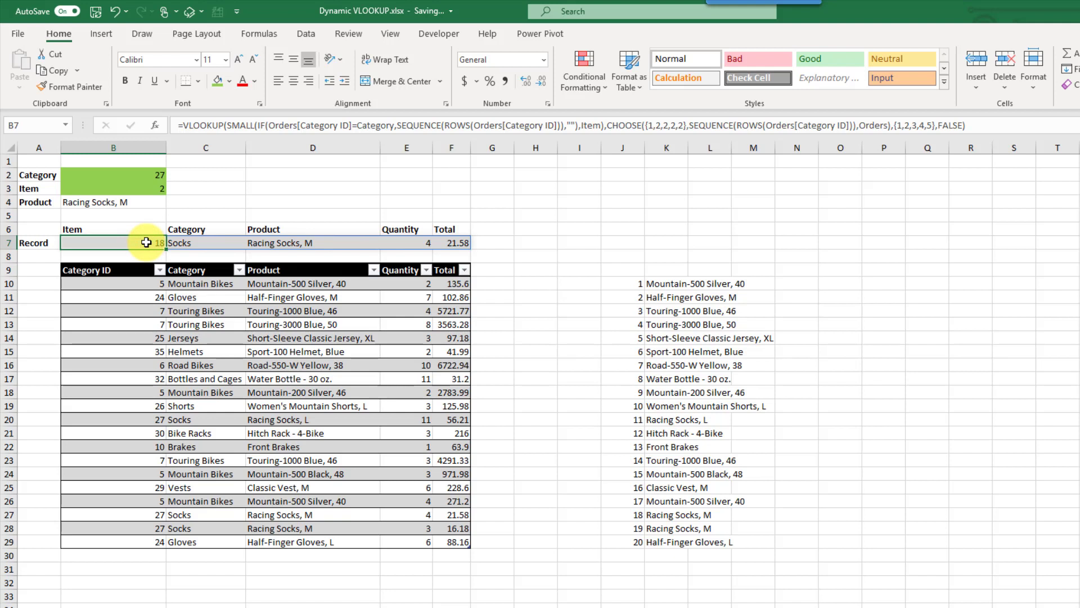
left_click(198, 242)
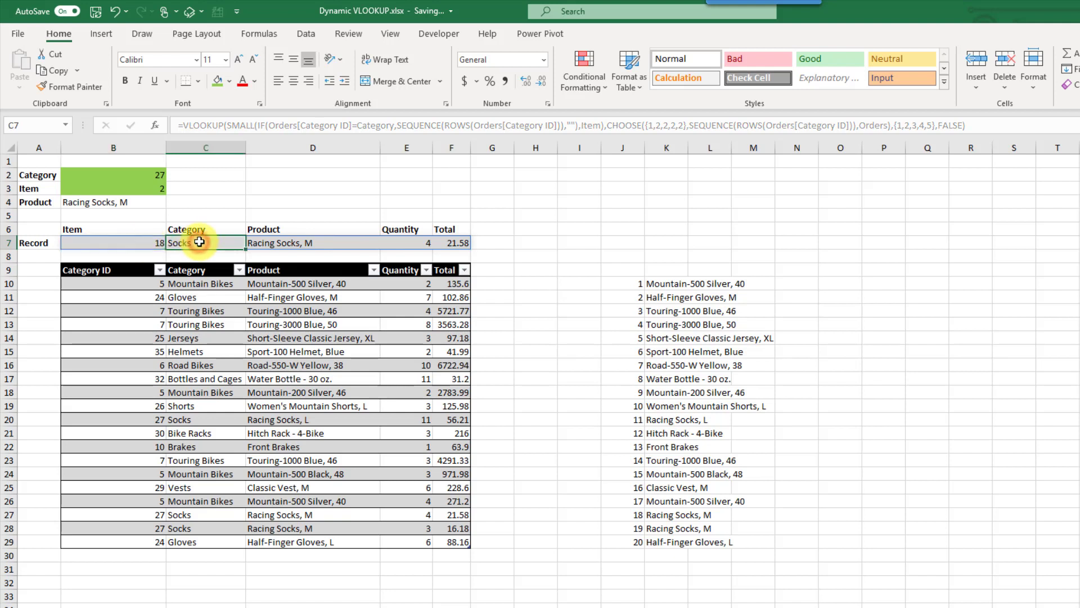
left_click(281, 242)
left_click(400, 242)
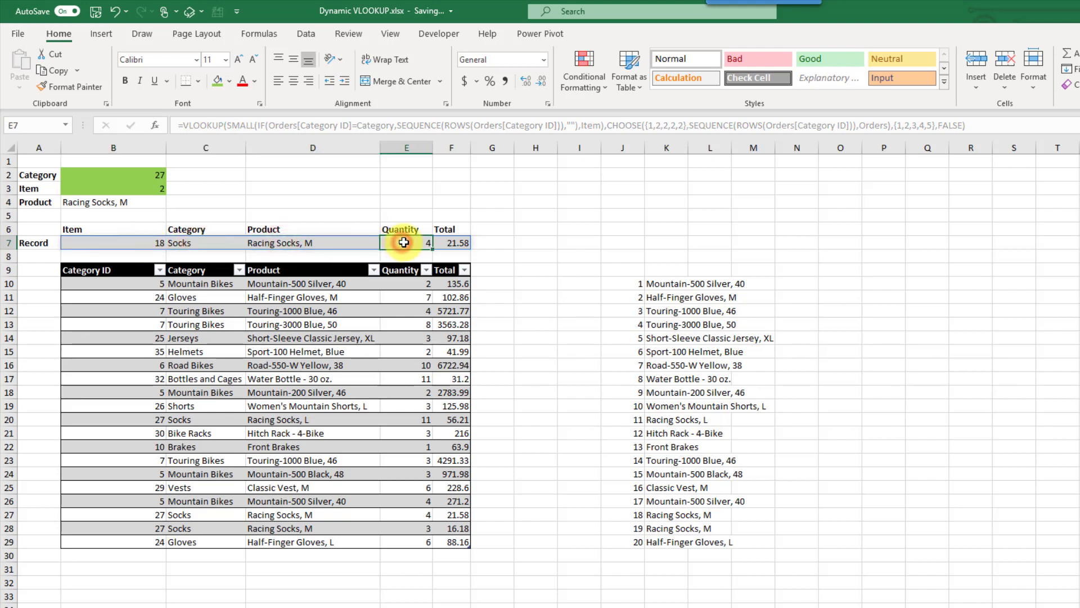
left_click(453, 242)
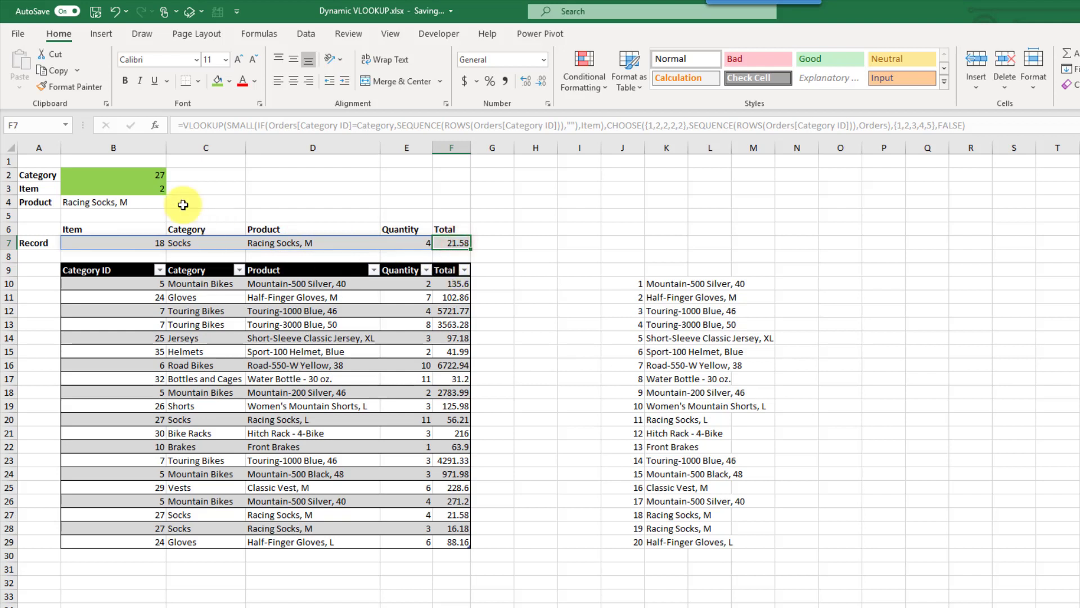
Set Category in B2 to 5 and compare with the matching Mountain Bikes order row
left_click(136, 174)
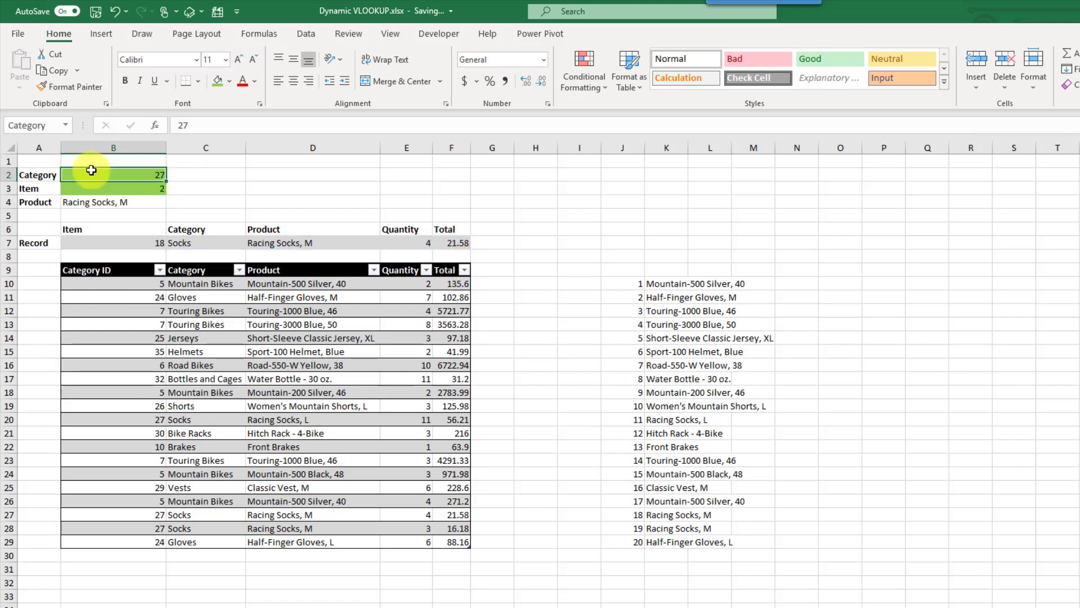
type("5")
key("Return")
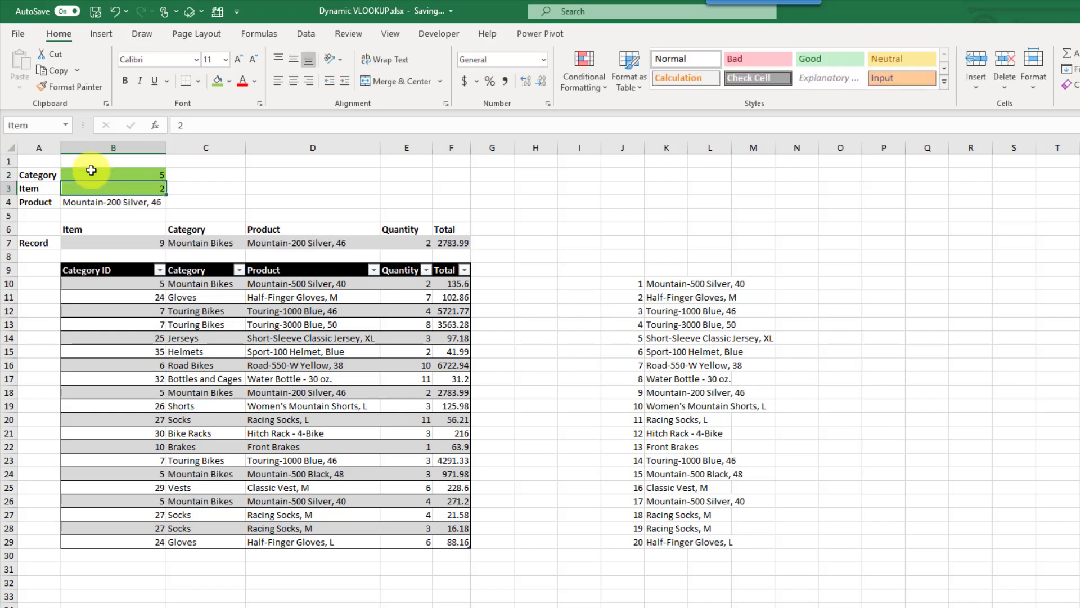
left_click(138, 392)
left_click(188, 392)
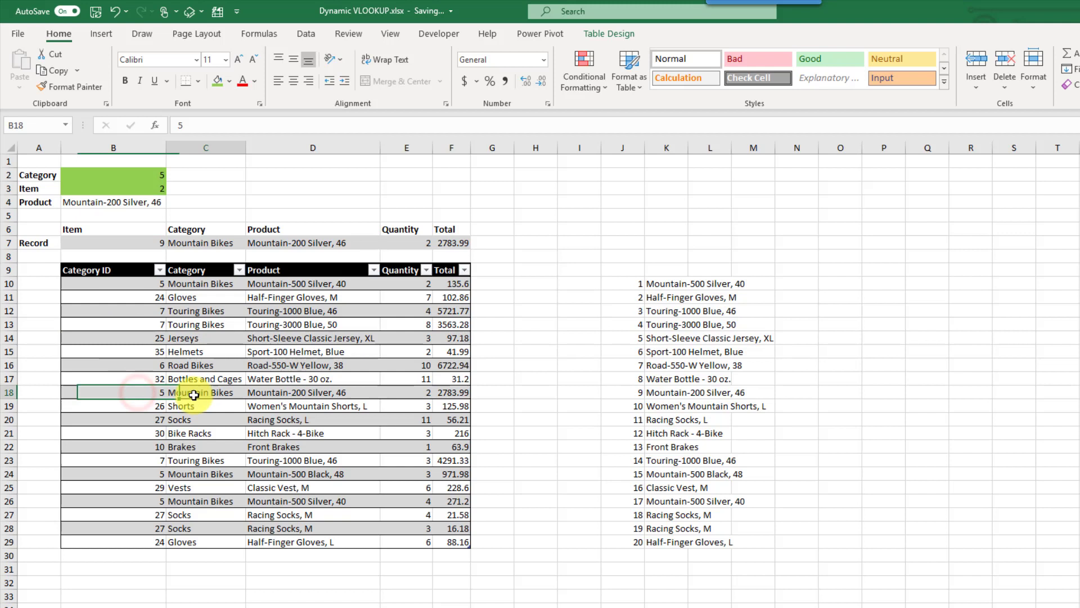
left_click(283, 392)
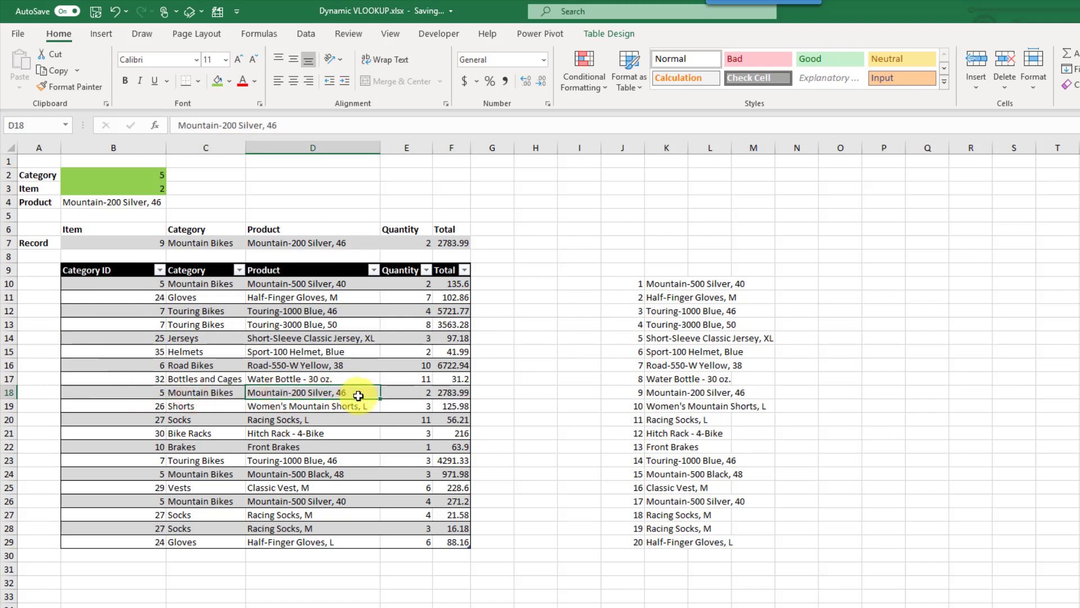
left_click(396, 392)
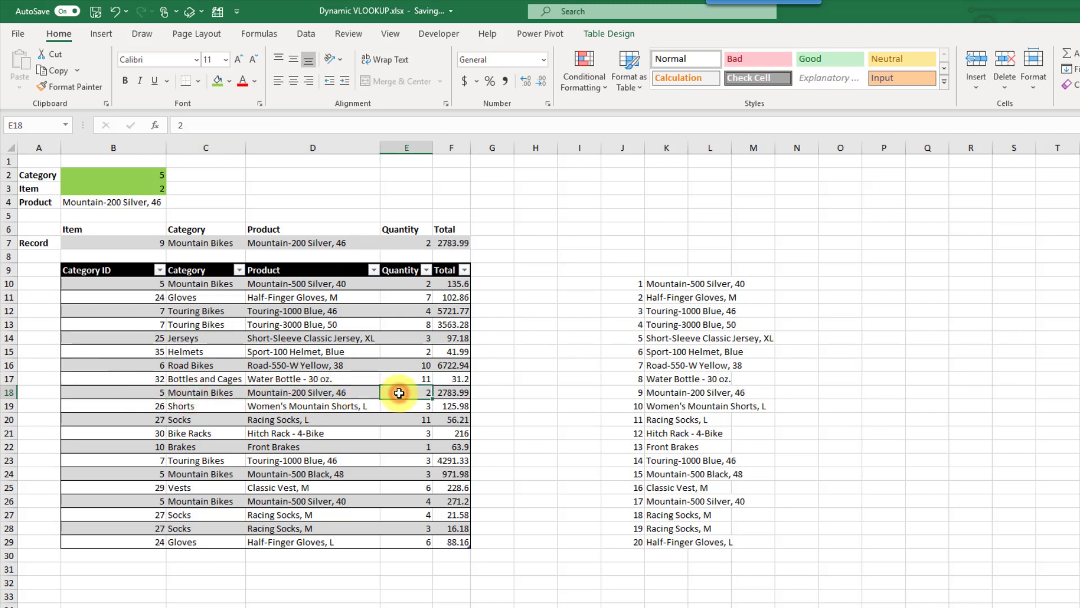
left_click(451, 392)
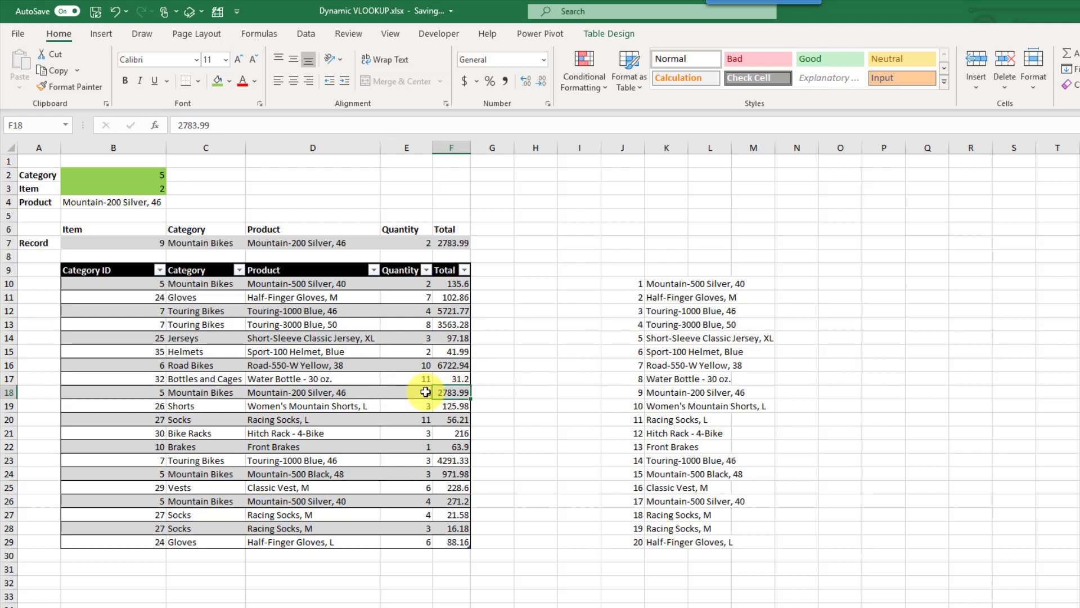
Review the spilled record B7:F7 and the product formula in B4
left_click_drag(157, 243, 458, 241)
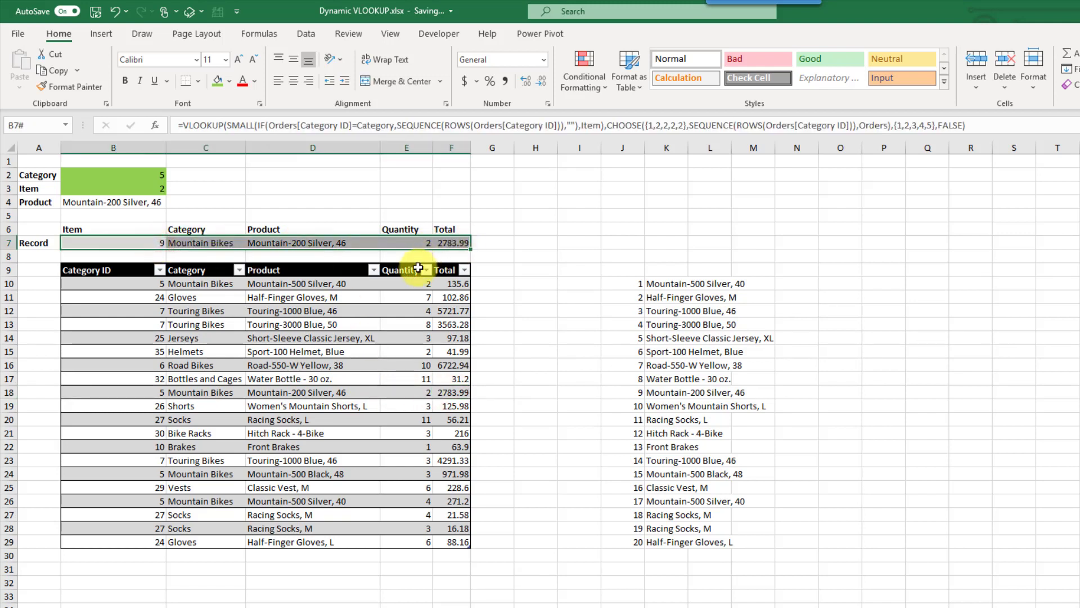
left_click(148, 243)
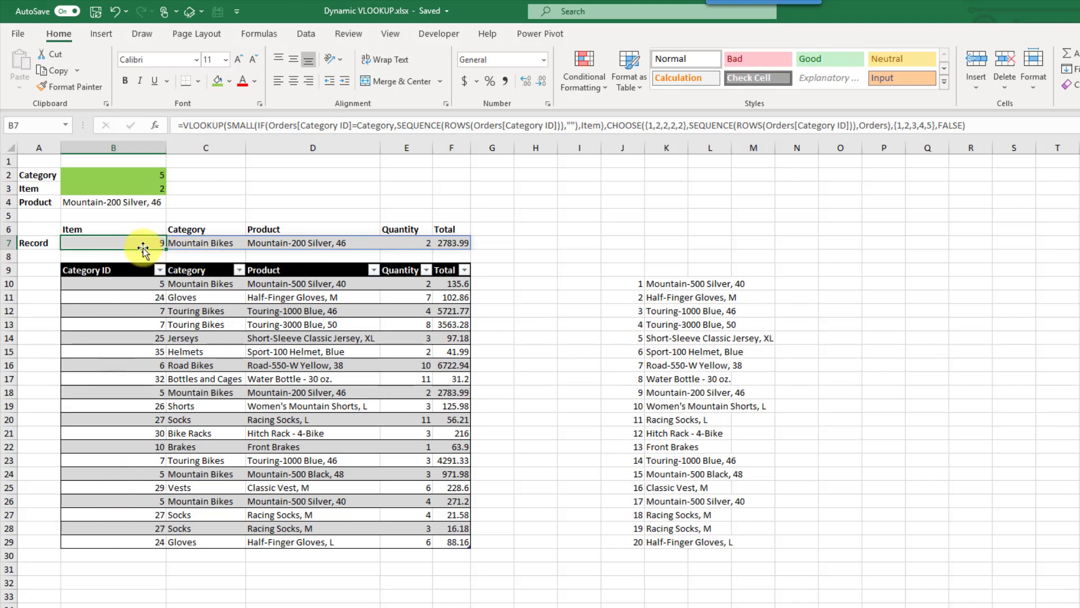
left_click(146, 203)
left_click_drag(147, 246, 471, 246)
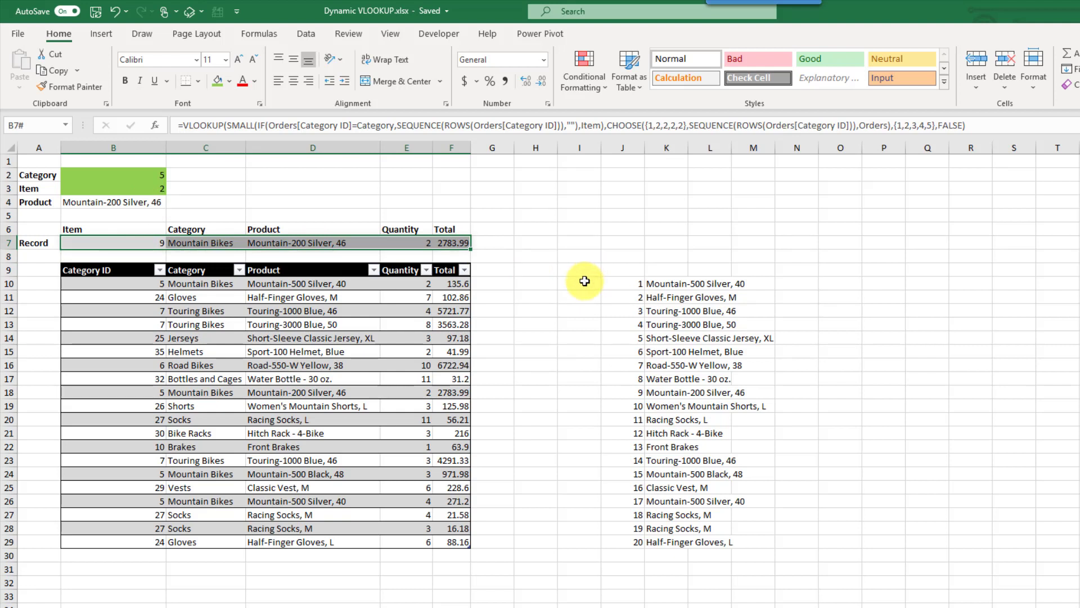
Delete J10's helper list and enter =FILTER(Orders,Orders[Category ID]=Category) in H10
left_click(621, 283)
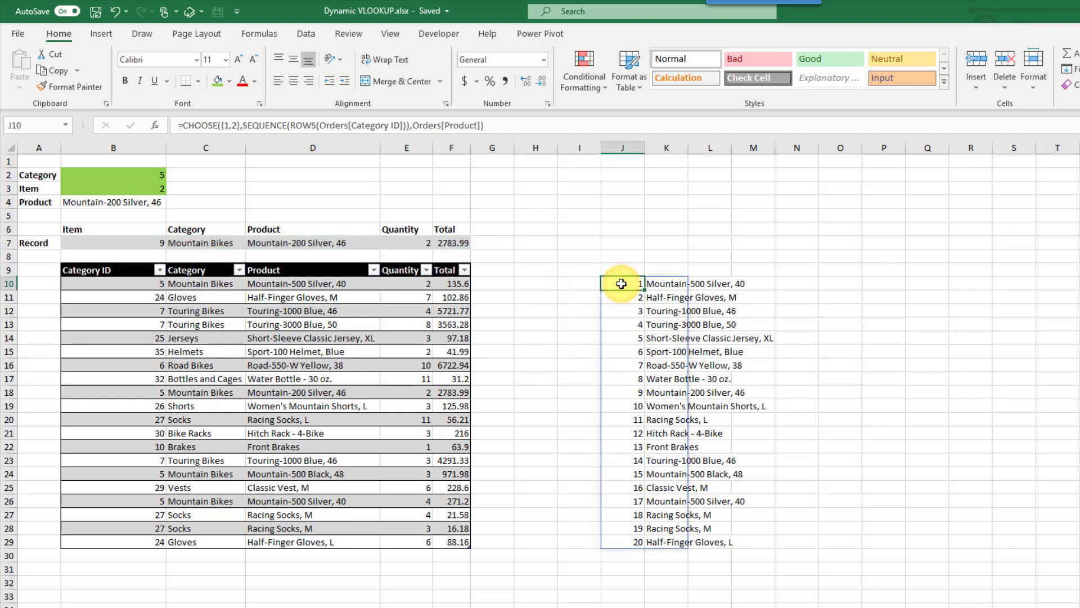
key("Delete")
left_click(551, 280)
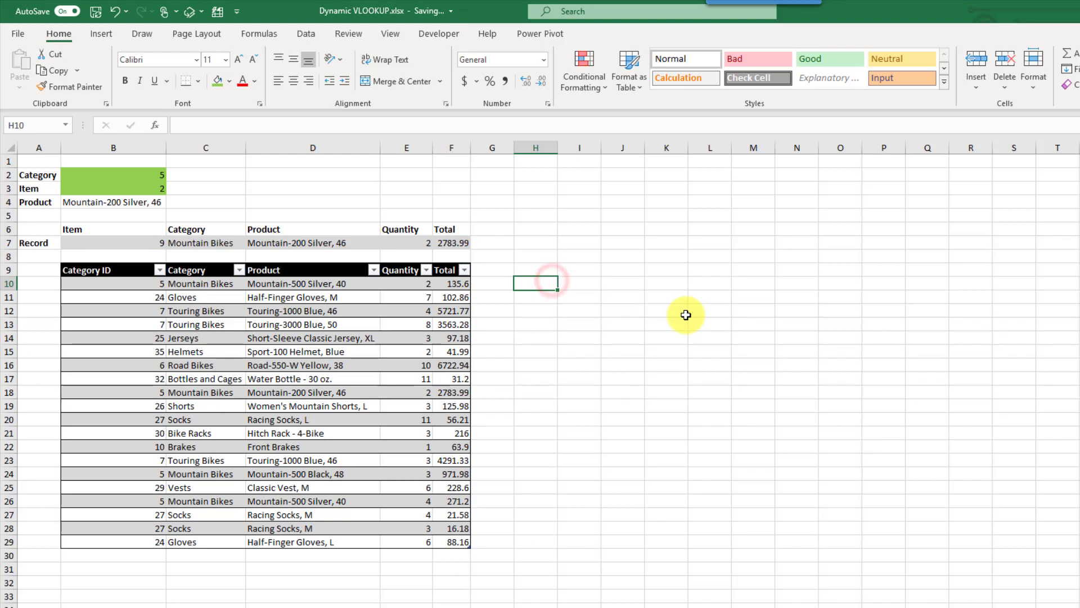
type("=")
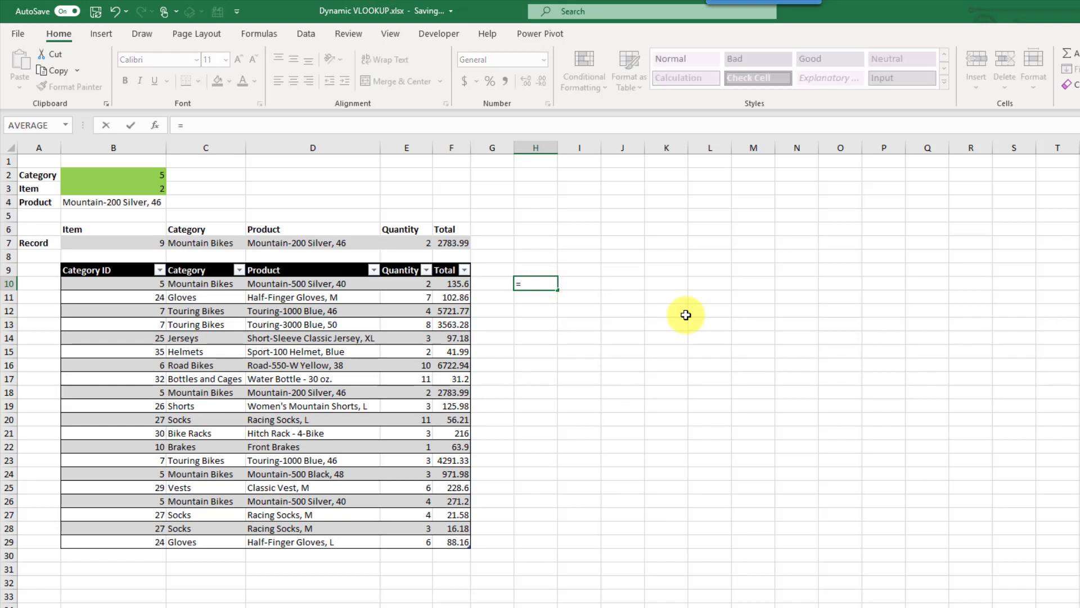
type("fil")
key("Tab")
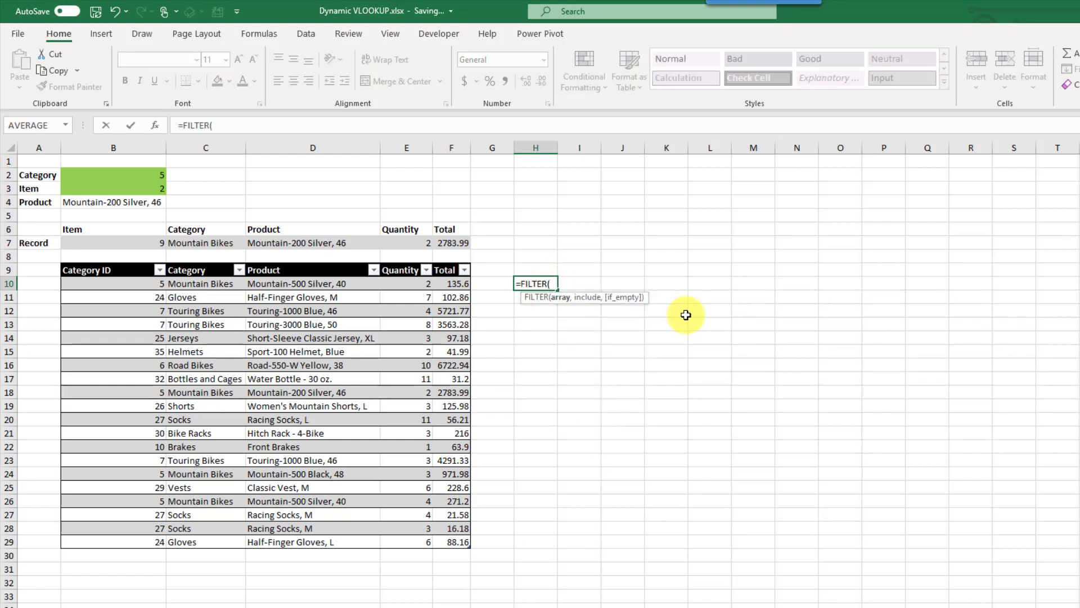
left_click_drag(133, 286, 450, 543)
type(",")
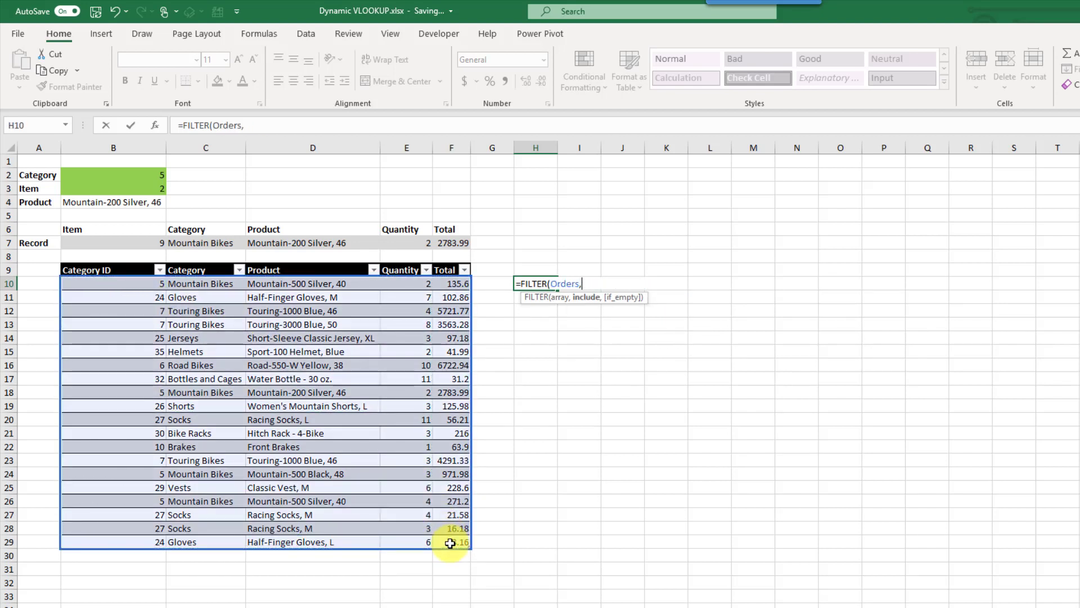
left_click_drag(126, 285, 108, 538)
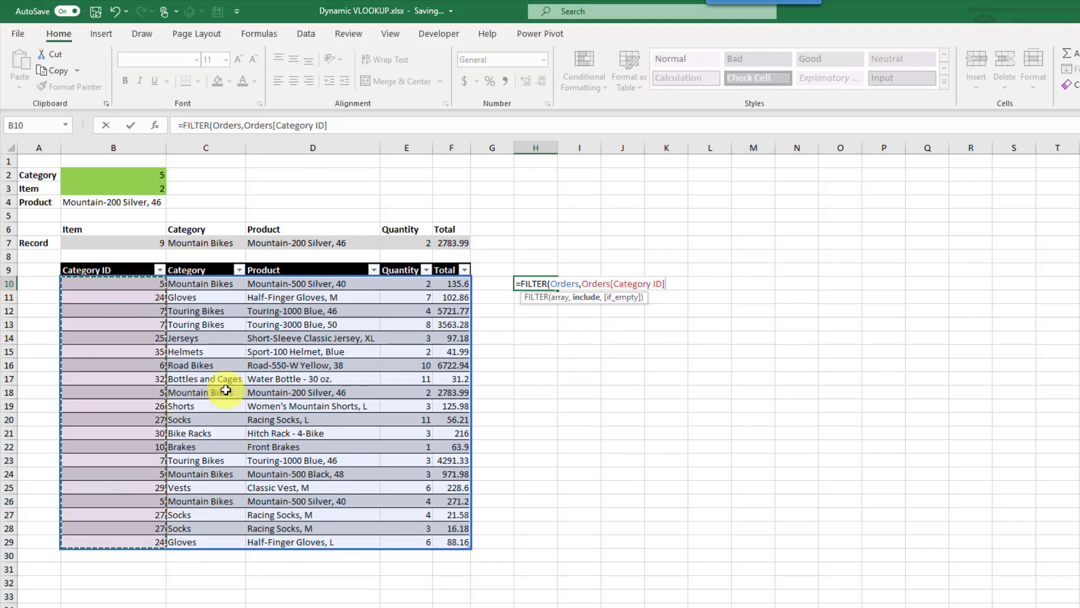
type("=")
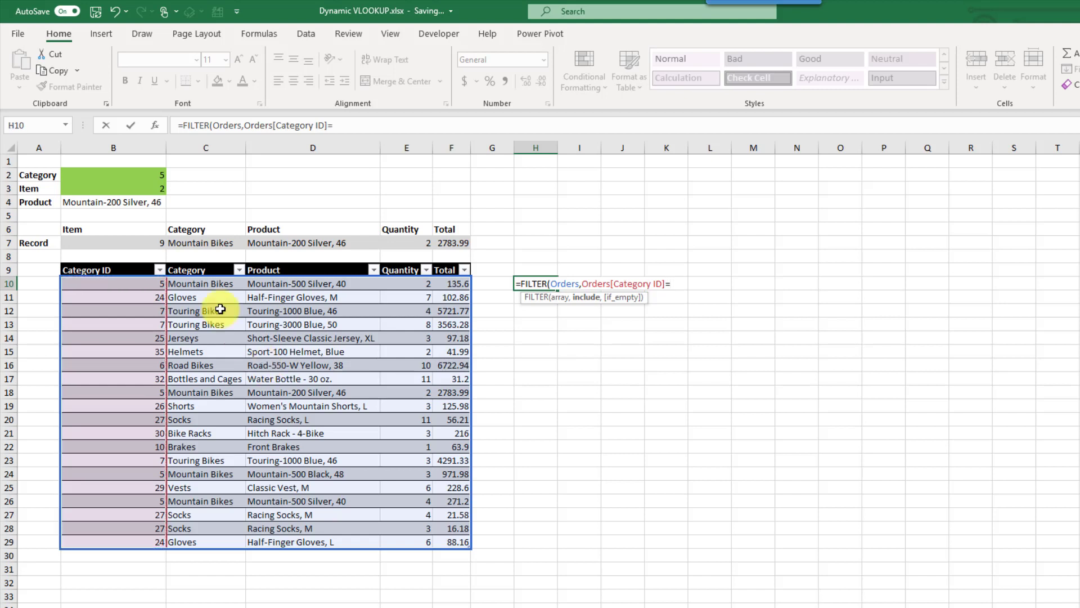
left_click(125, 176)
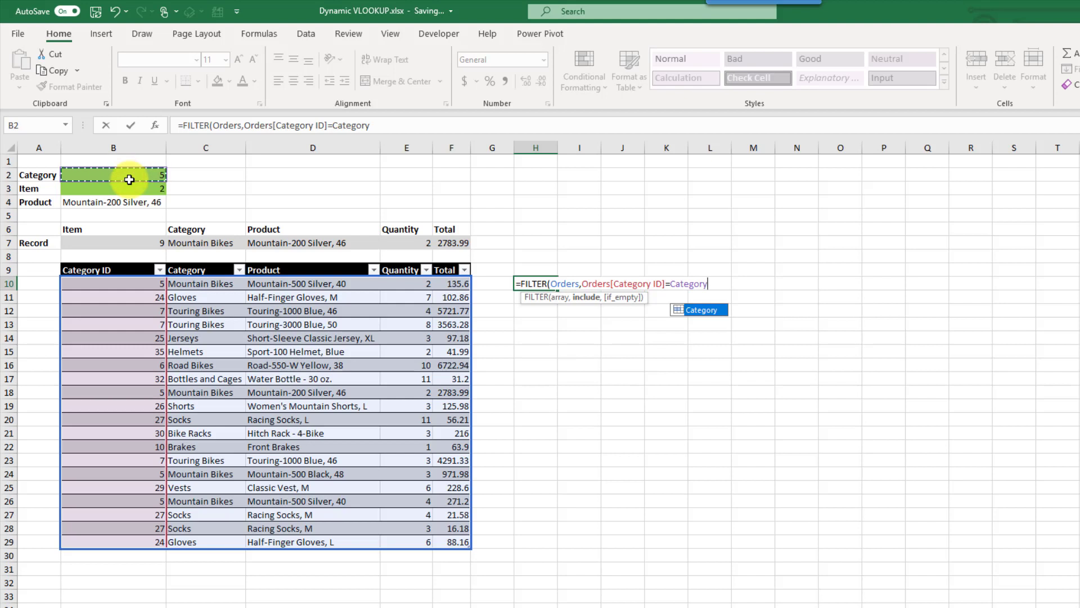
type(")")
key("Return")
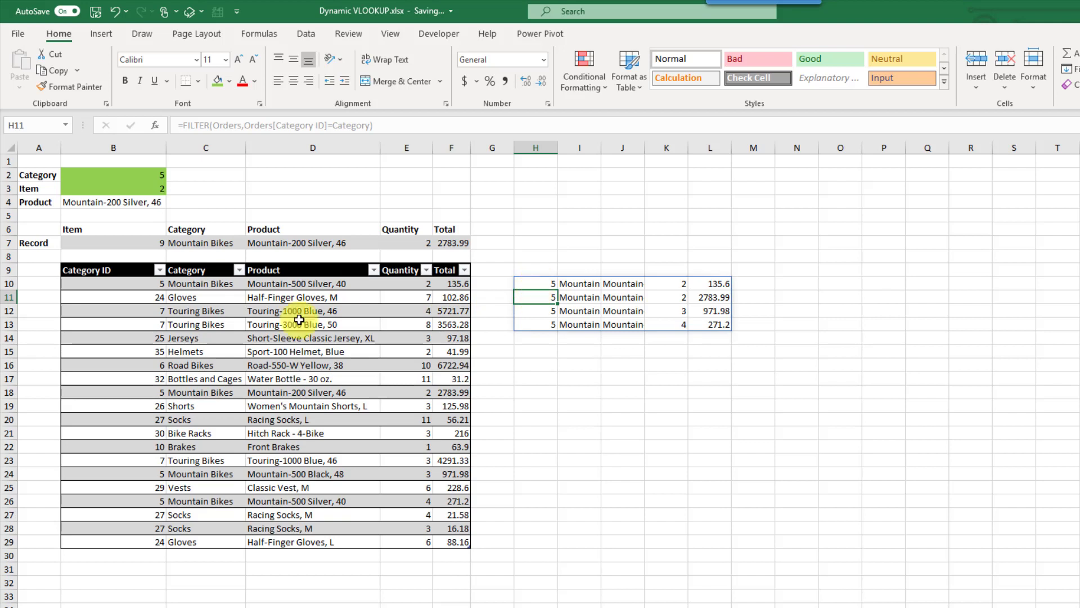
Change Category in B2 to 27, then to 7, and view H10's Touring Bikes FILTER spill
left_click(151, 176)
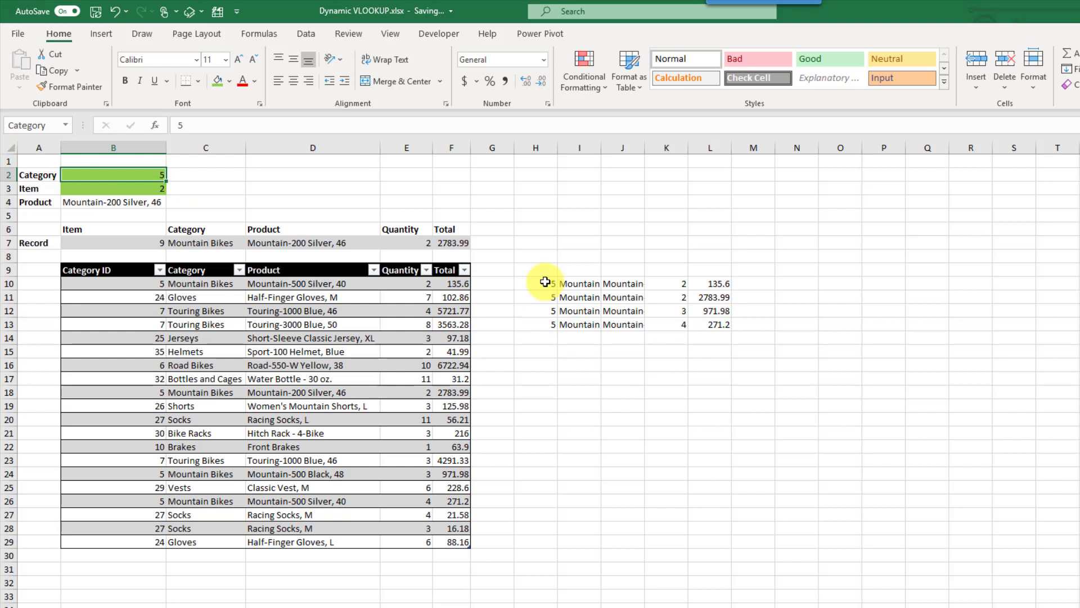
type("27")
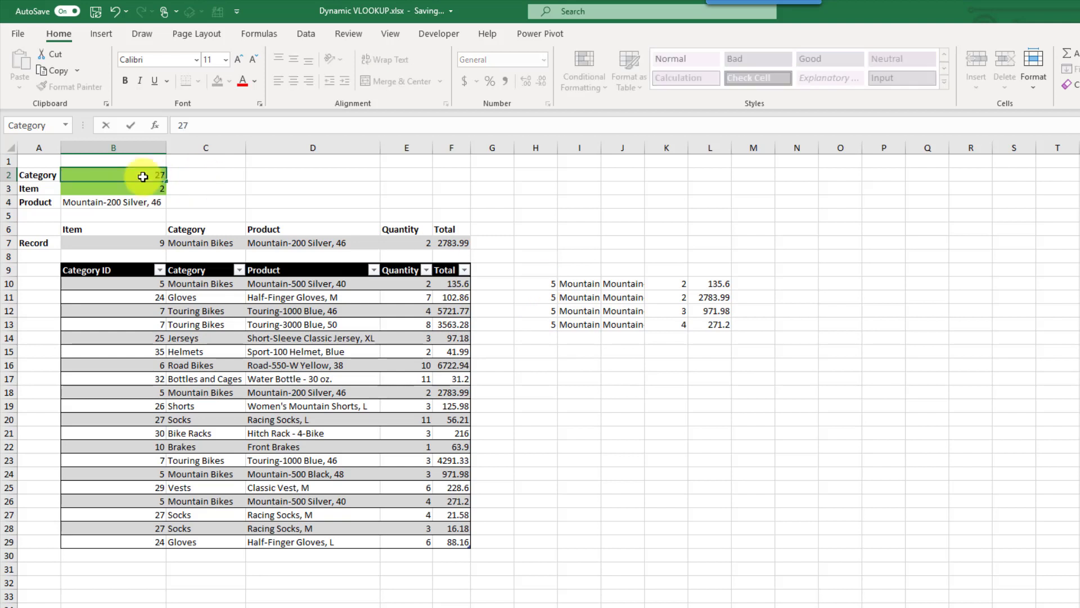
key("Return")
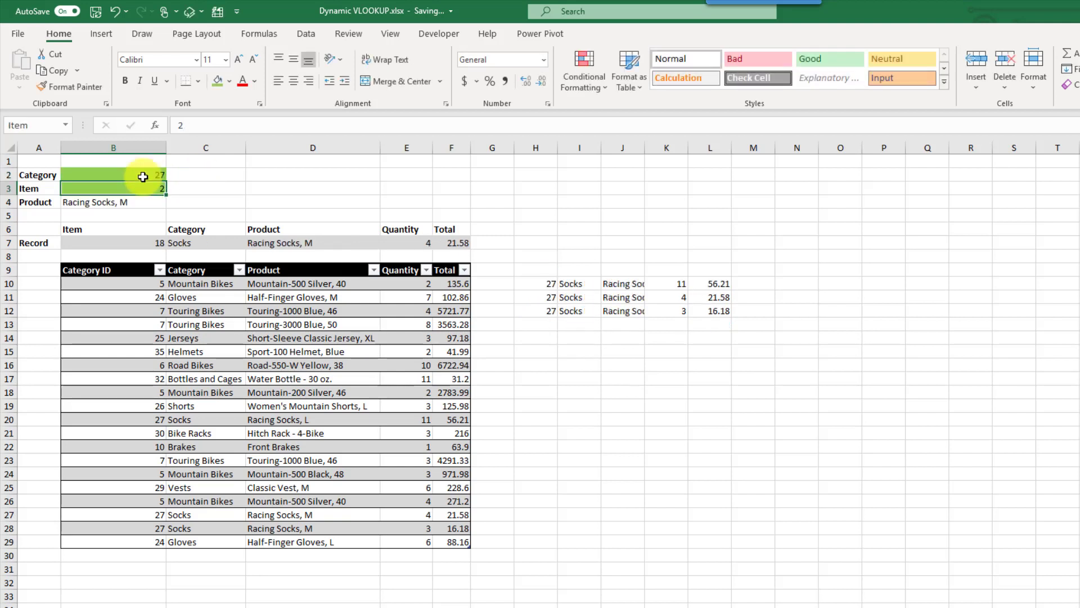
left_click(142, 177)
type("7")
key("Return")
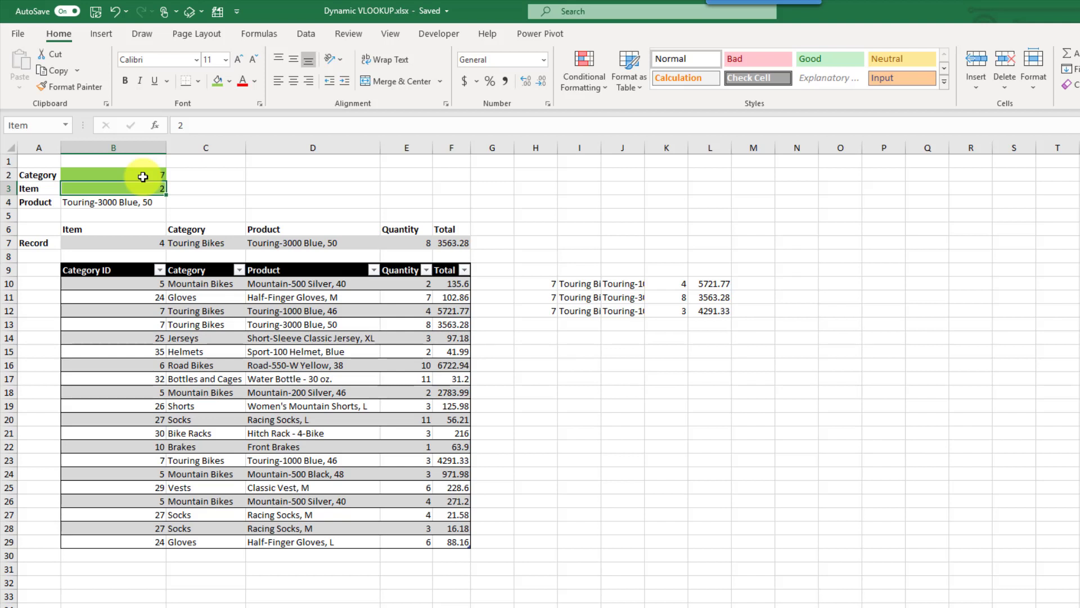
left_click(542, 281)
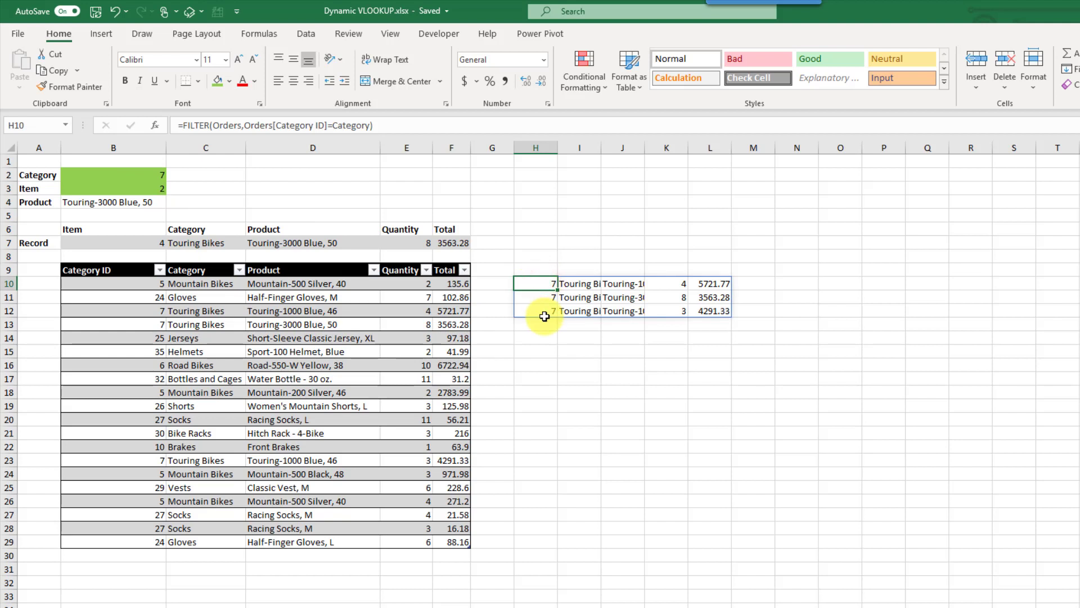